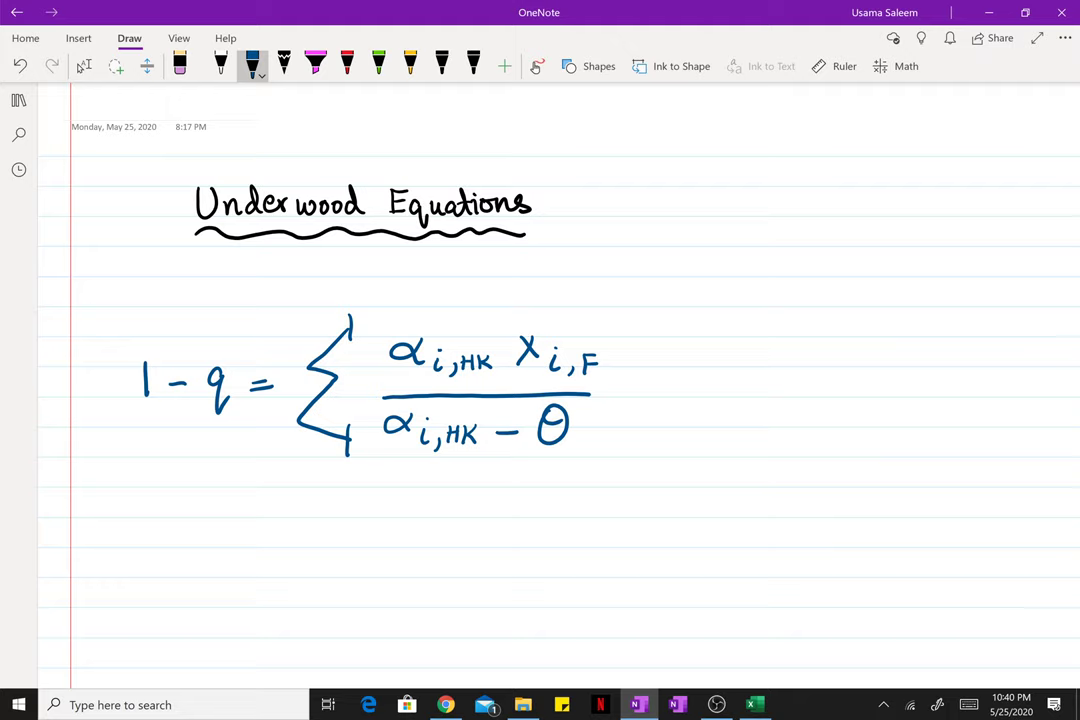
Step: Draw a blue arrow after the "Underwood Equations" title and write "Rmin" at its end
mouse_move(562, 208)
left_mouse_down()
mouse_move(663, 205)
mouse_move(658, 218)
mouse_move(712, 170)
mouse_move(737, 228)
mouse_move(816, 230)
left_mouse_up()
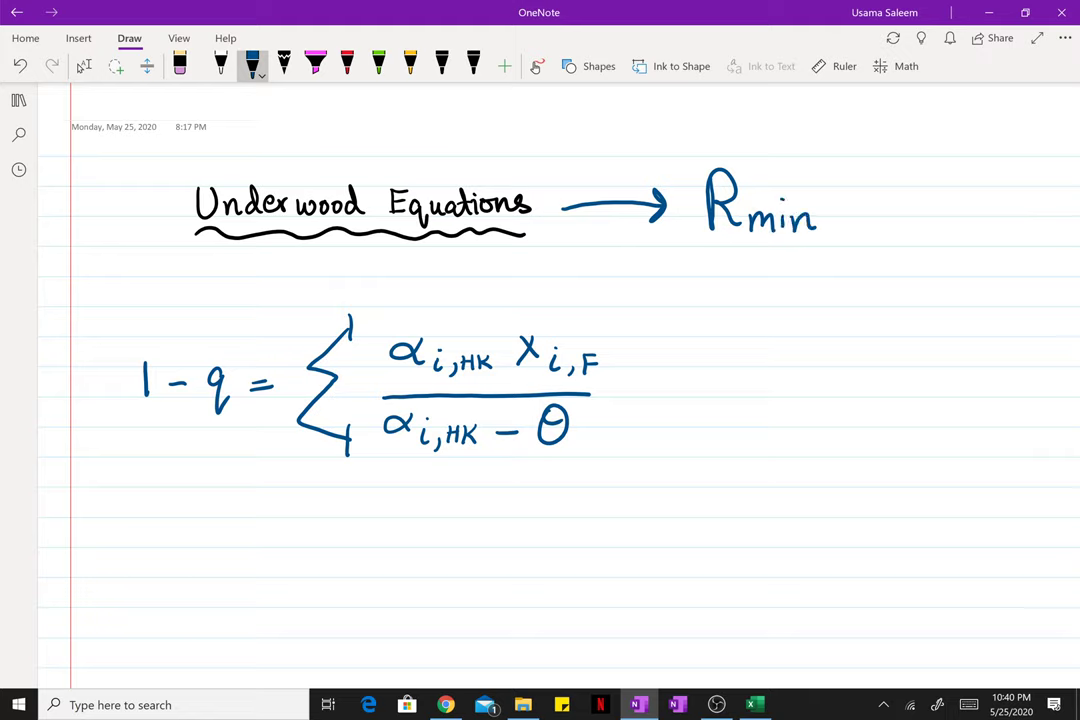
Step: In red, circle θ in the first equation's denominator with dashes and write "(Solve for θ)" beside the equation
left_click(347, 65)
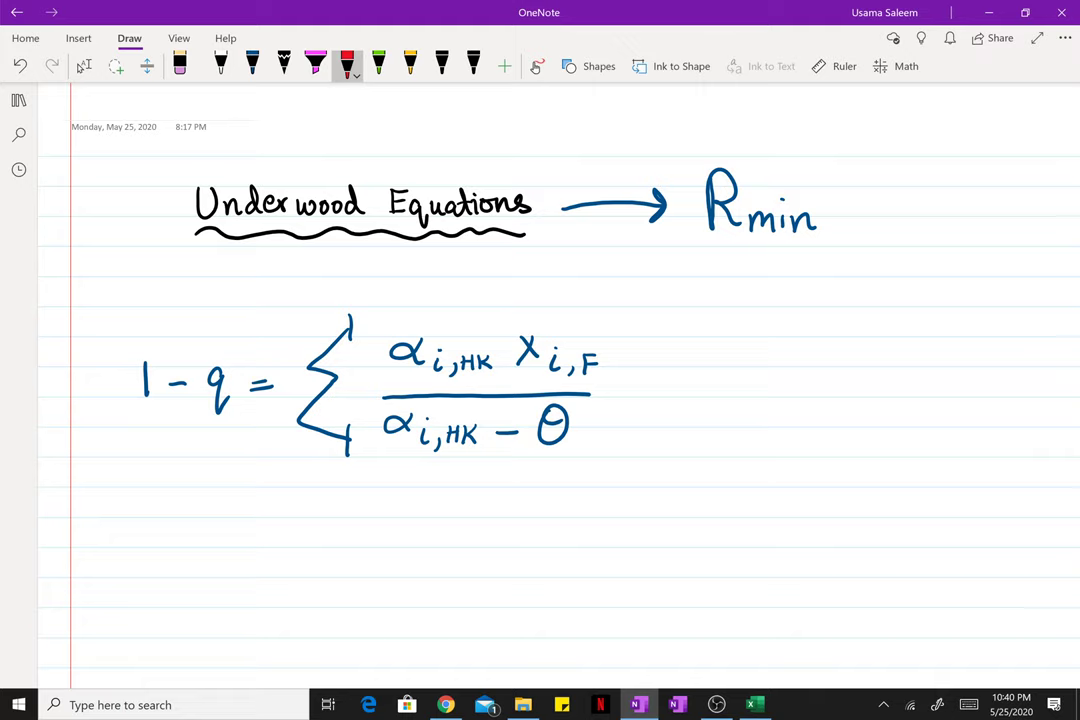
left_click_drag(590, 410, 540, 401)
mouse_move(720, 325)
left_mouse_down()
mouse_move(742, 345)
mouse_move(745, 390)
mouse_move(790, 340)
mouse_move(830, 372)
left_mouse_up()
mouse_move(890, 330)
left_mouse_down()
mouse_move(878, 372)
mouse_move(968, 350)
mouse_move(995, 397)
left_mouse_up()
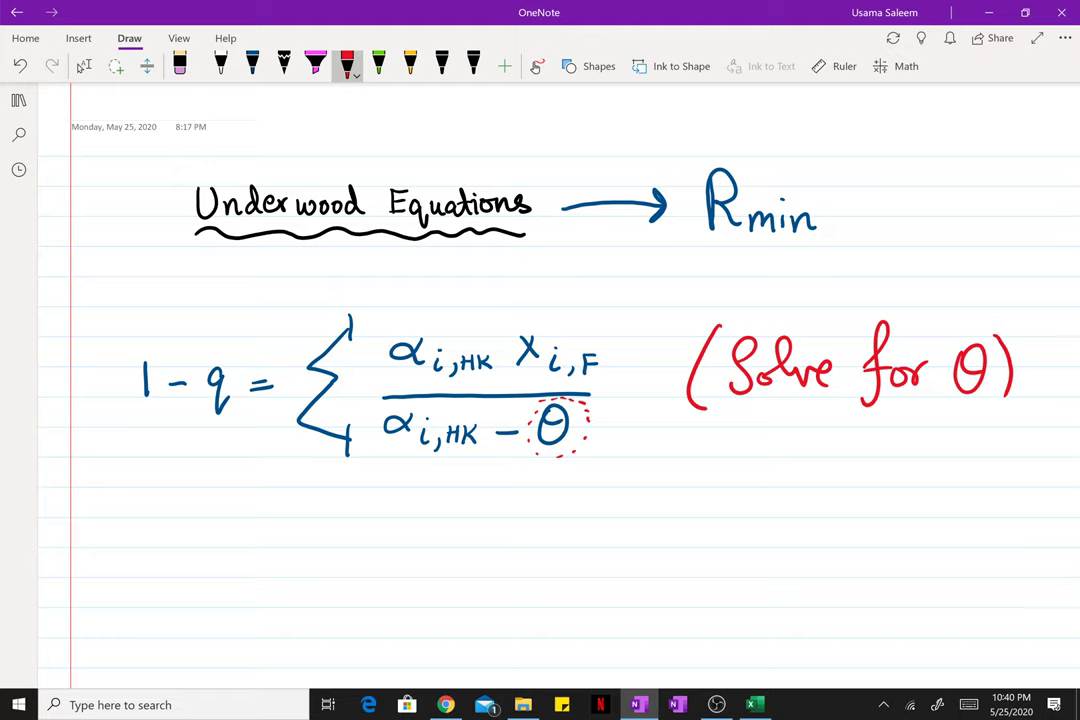
Step: Handwrite the red formula q = (hV − hF)/(hV − hL) below the first Underwood equation
mouse_move(339, 558)
left_mouse_down()
mouse_move(336, 598)
mouse_move(387, 565)
left_mouse_up()
left_click_drag(373, 576, 387, 575)
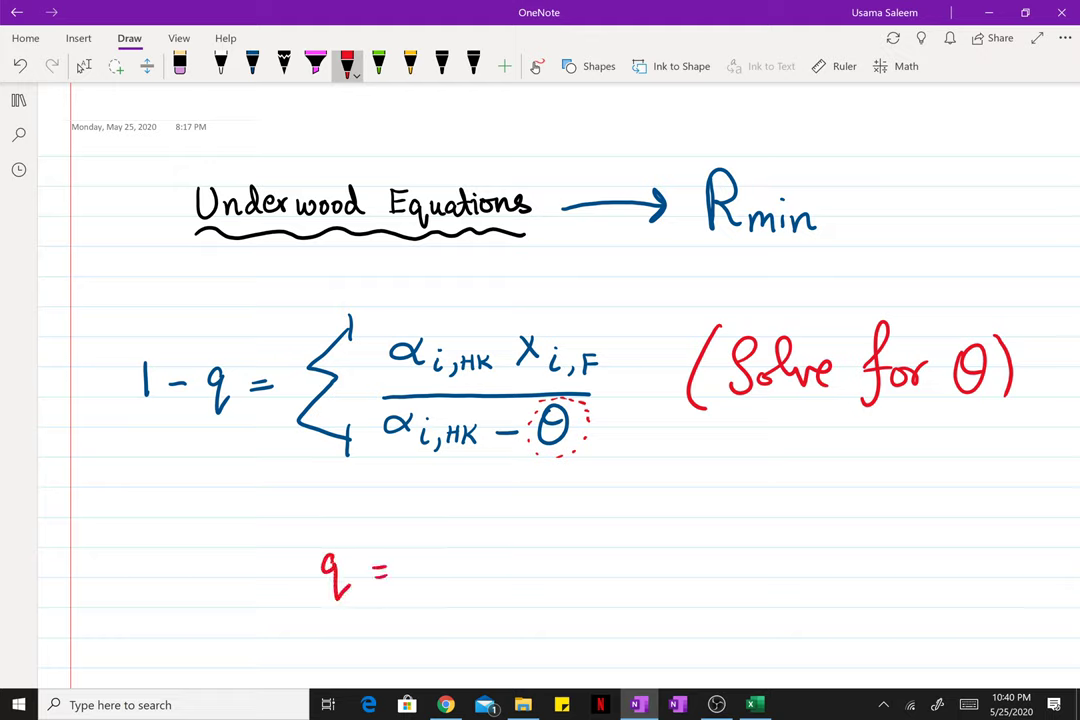
mouse_move(453, 524)
left_mouse_down()
mouse_move(471, 565)
mouse_move(495, 563)
mouse_move(507, 546)
mouse_move(601, 570)
mouse_move(613, 543)
left_mouse_up()
left_click_drag(601, 556, 610, 556)
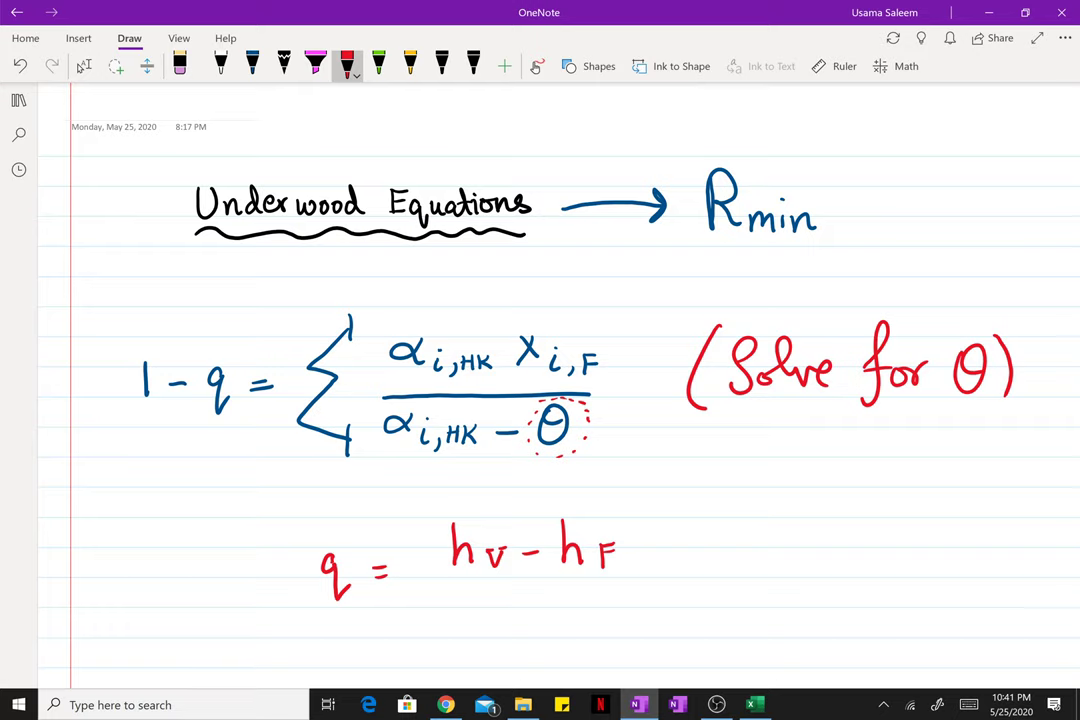
mouse_move(444, 578)
left_mouse_down()
mouse_move(623, 576)
mouse_move(456, 603)
mouse_move(478, 627)
mouse_move(506, 610)
mouse_move(580, 616)
mouse_move(622, 634)
left_mouse_up()
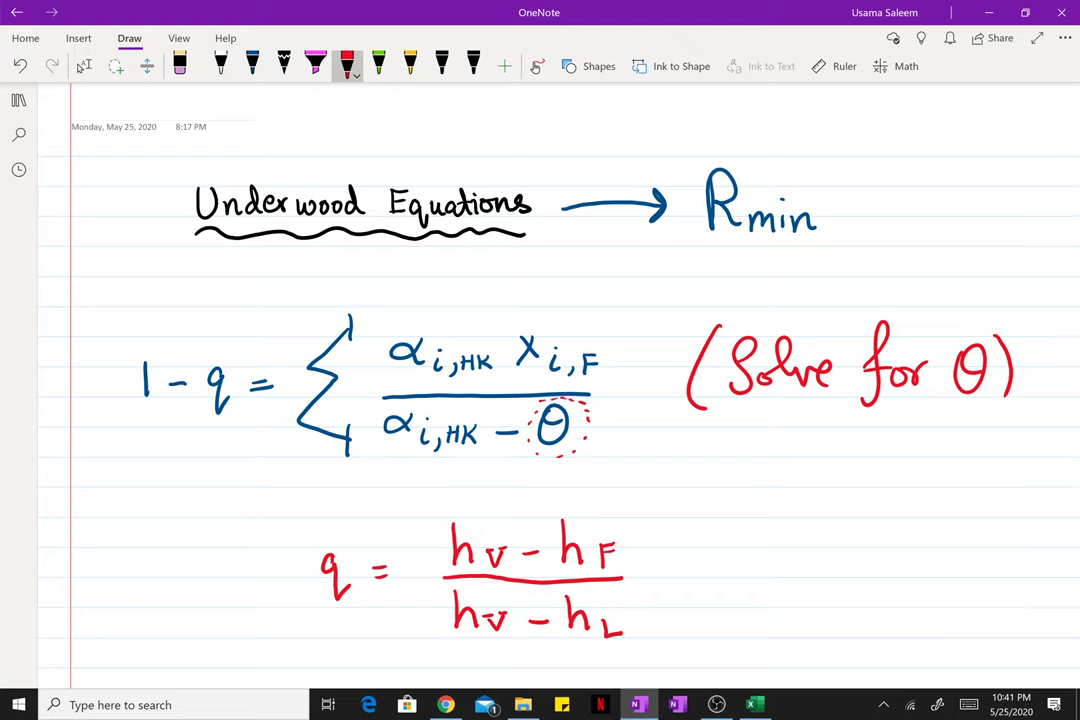
Step: Draw a red brace beside the q formula and write its first case, "= 1 if sat. liq"
scroll(540, 400, "down", 1)
scroll(540, 400, "up", 1)
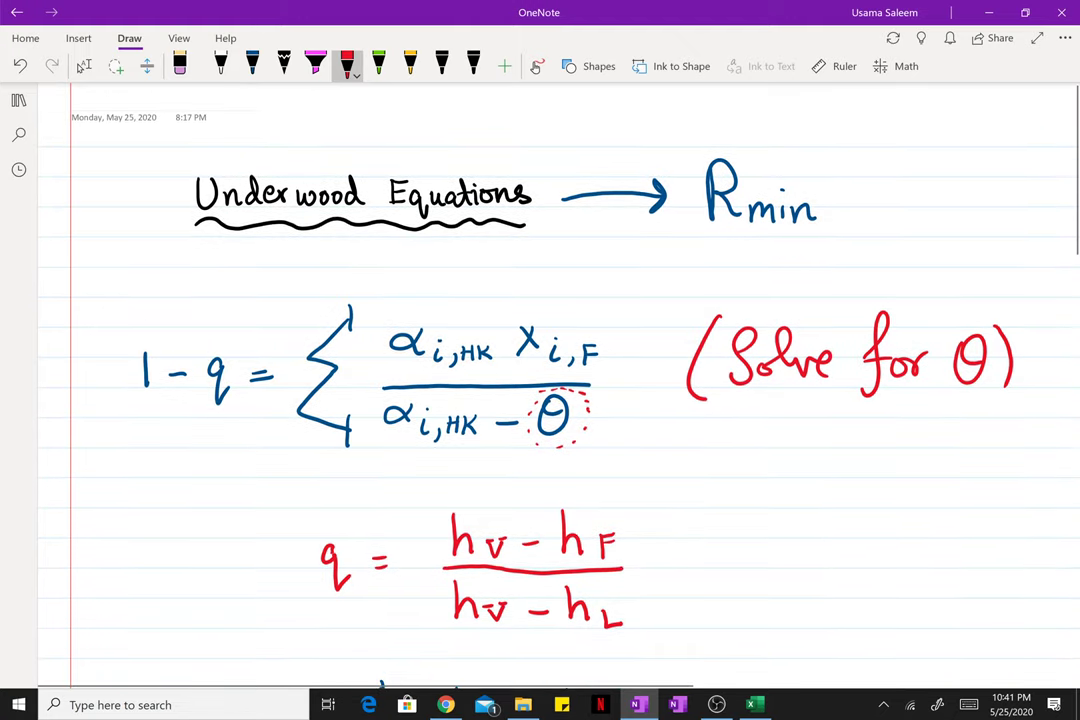
scroll(540, 400, "down", 1)
mouse_move(708, 470)
left_mouse_down()
mouse_move(655, 512)
mouse_move(648, 535)
mouse_move(718, 592)
left_mouse_up()
left_click_drag(738, 479, 755, 485)
left_click_drag(772, 471, 779, 488)
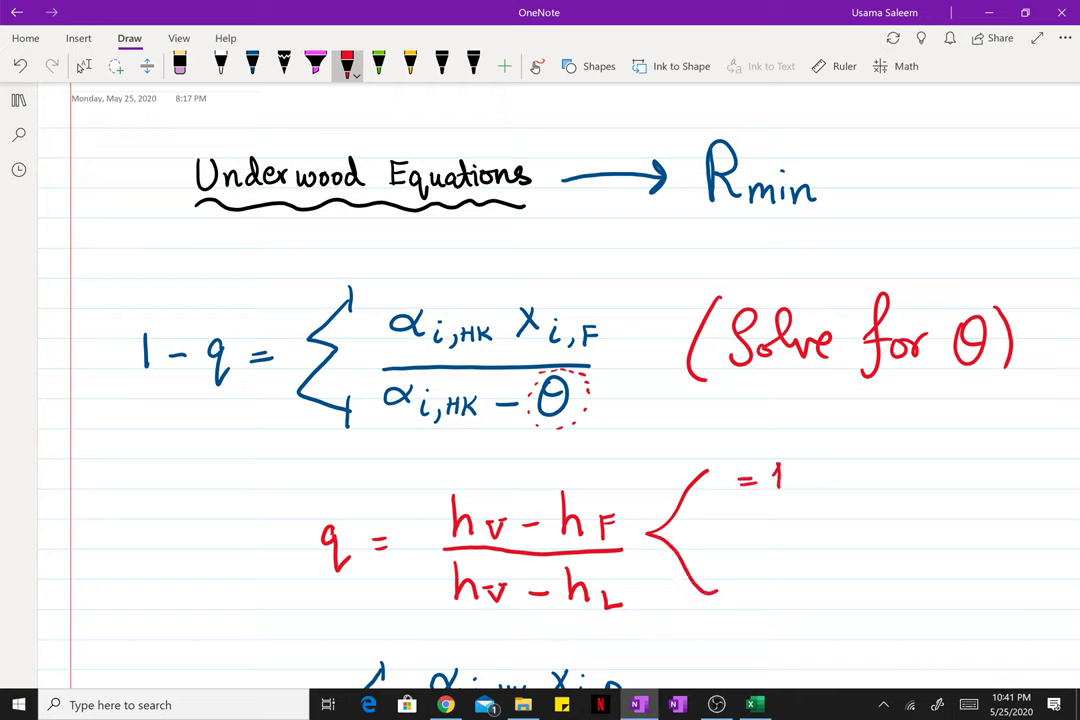
left_click(837, 461)
left_click_drag(838, 470, 851, 495)
mouse_move(845, 478)
left_mouse_down()
mouse_move(912, 474)
mouse_move(906, 488)
left_mouse_up()
mouse_move(930, 474)
left_mouse_down()
mouse_move(922, 481)
mouse_move(932, 487)
left_mouse_up()
mouse_move(940, 466)
left_mouse_down()
mouse_move(942, 488)
mouse_move(948, 474)
left_mouse_up()
left_click(966, 482)
left_click_drag(979, 463, 988, 486)
left_click(991, 469)
mouse_move(991, 477)
left_mouse_down()
mouse_move(992, 487)
mouse_move(1008, 482)
mouse_move(1012, 504)
left_mouse_up()
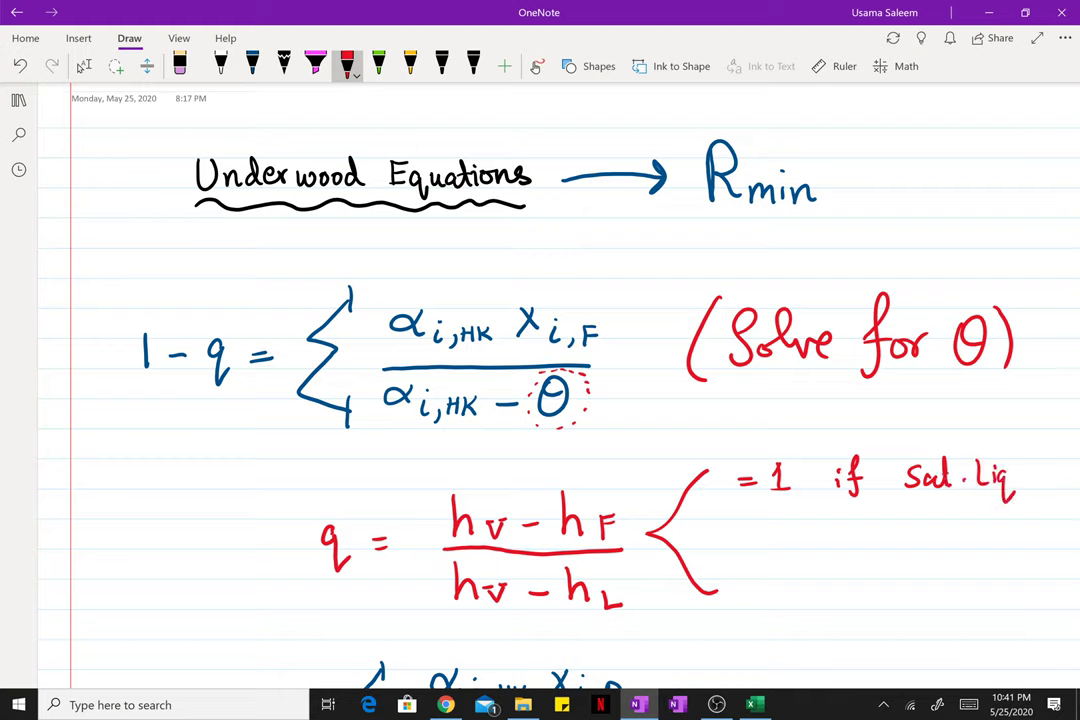
Step: Write the second case, "= 0 if sat. vap", inside the brace of the q formula
left_click_drag(740, 539, 756, 538)
mouse_move(740, 551)
left_mouse_down()
mouse_move(776, 533)
mouse_move(839, 560)
left_mouse_up()
left_click(841, 520)
left_click_drag(861, 516, 851, 565)
left_click_drag(844, 540, 943, 554)
mouse_move(934, 537)
left_mouse_down()
mouse_move(992, 532)
mouse_move(1025, 567)
left_mouse_up()
left_click(963, 544)
left_click_drag(1024, 533, 1030, 546)
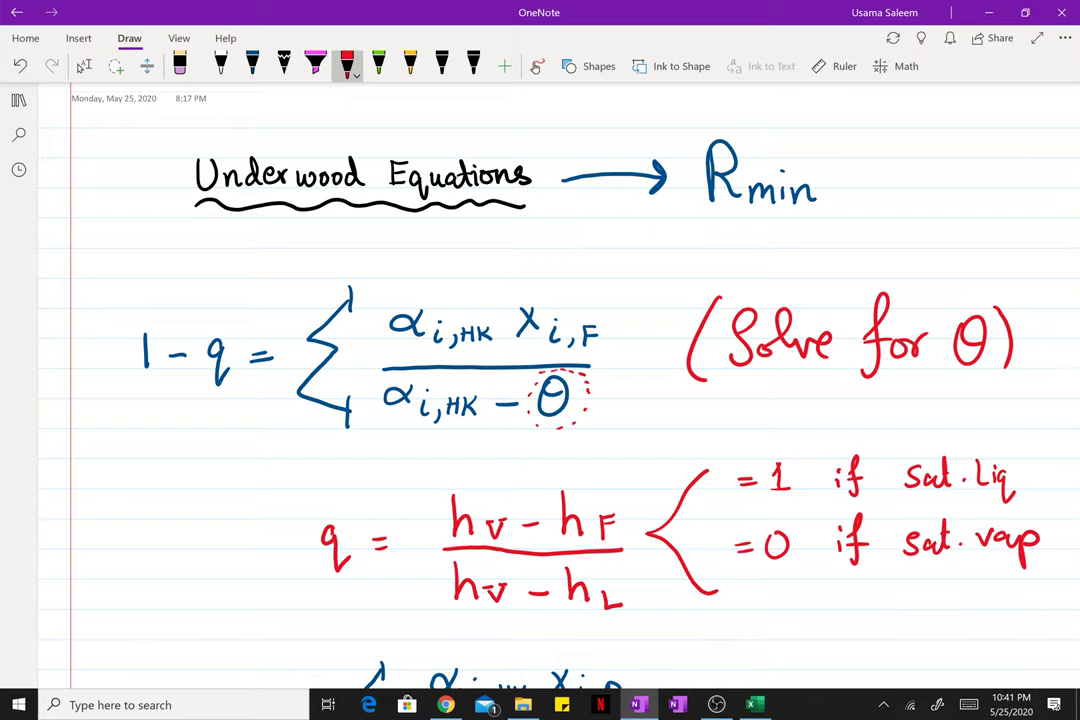
scroll(540, 380, "up", 1)
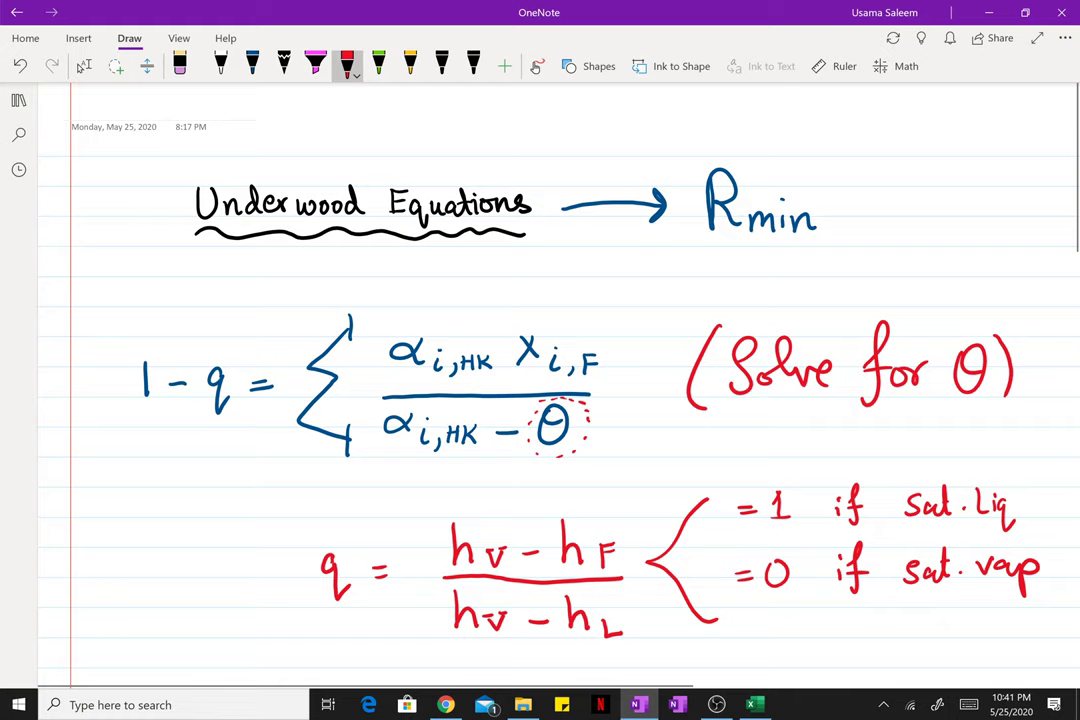
left_click(84, 66)
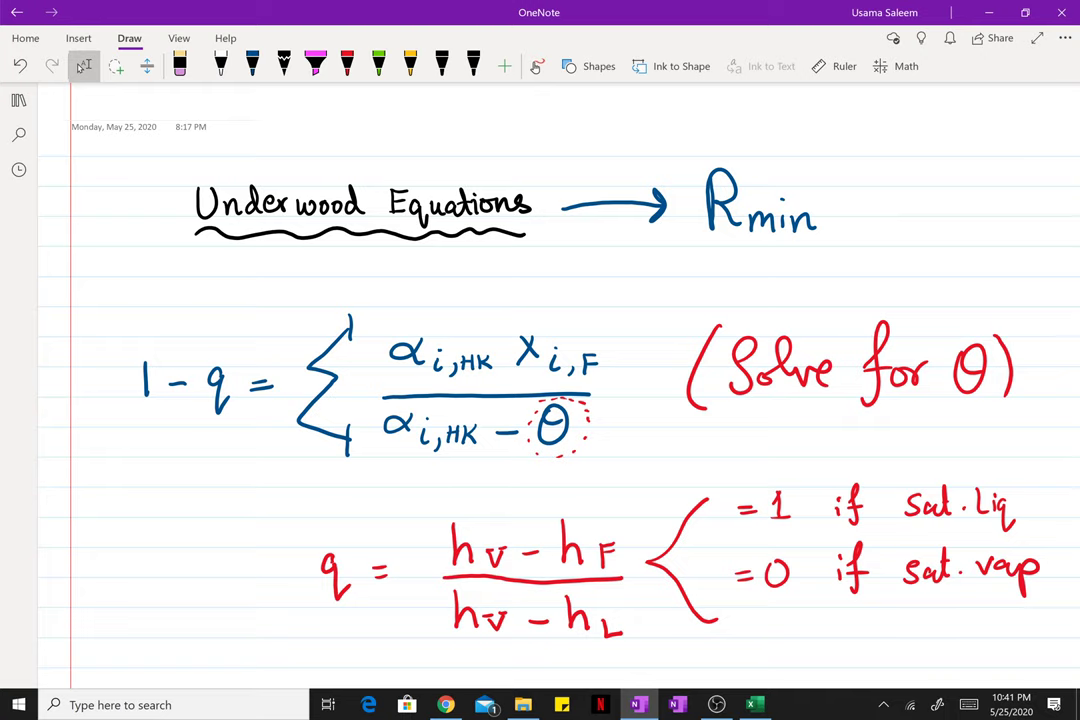
Step: In black, underline θ in "(Solve for θ)" and draw a curved arrow from the first equation's θ to the Rmin equation
scroll(540, 380, "down", 4)
scroll(540, 380, "up", 2)
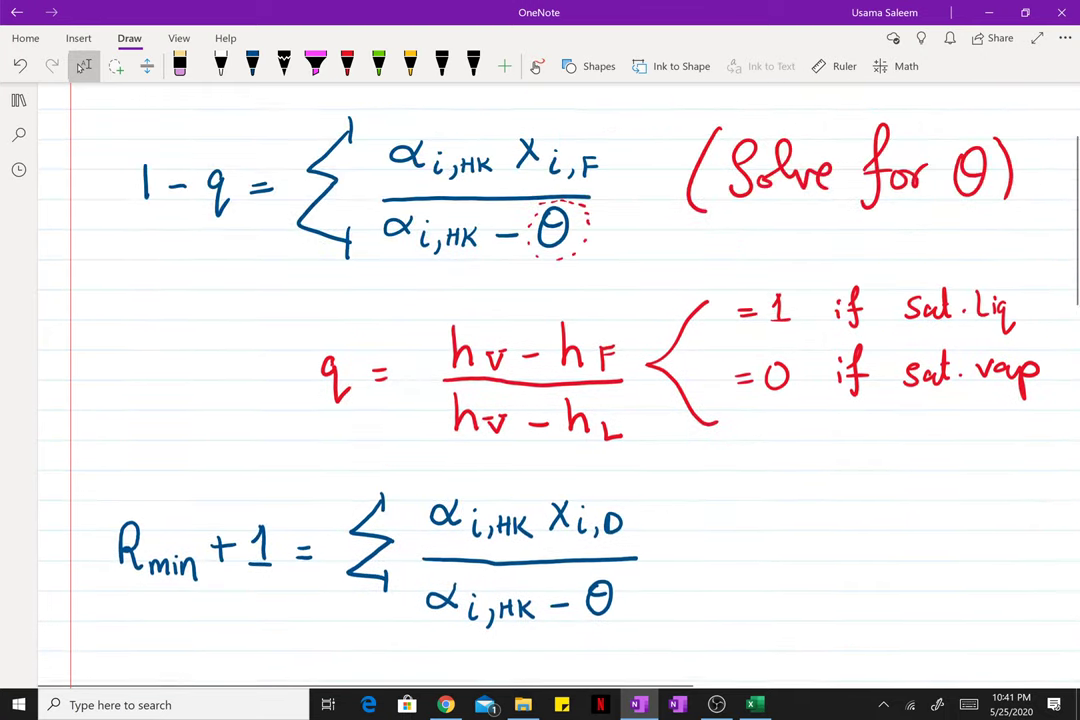
left_click(347, 64)
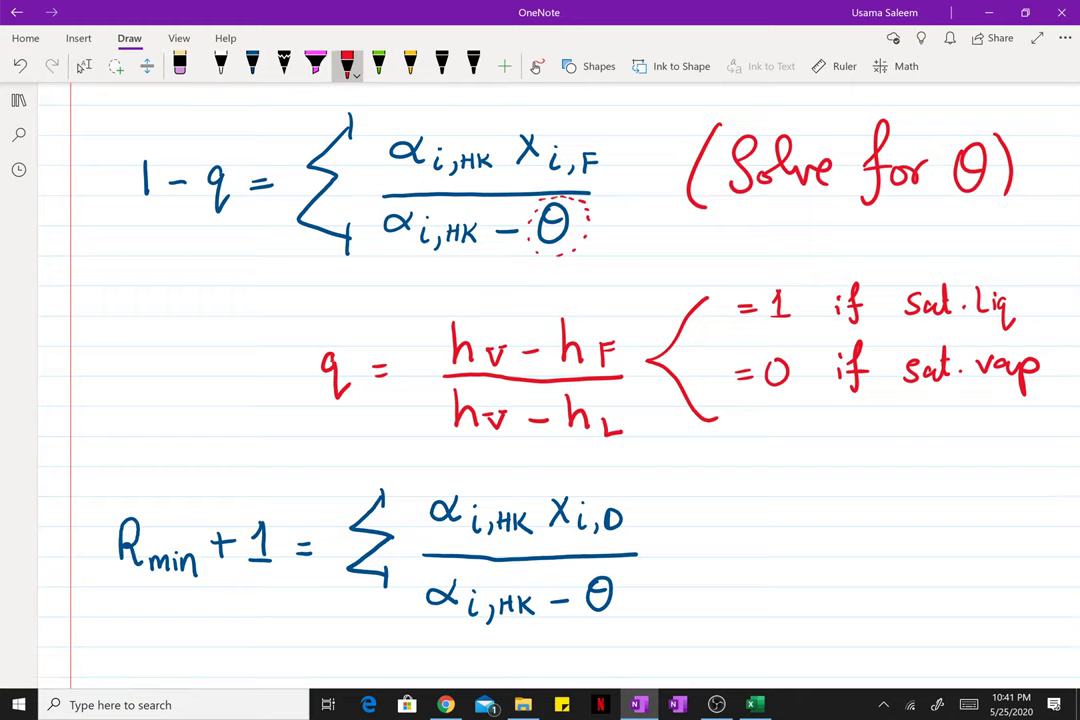
left_click(473, 64)
left_click_drag(940, 206, 988, 205)
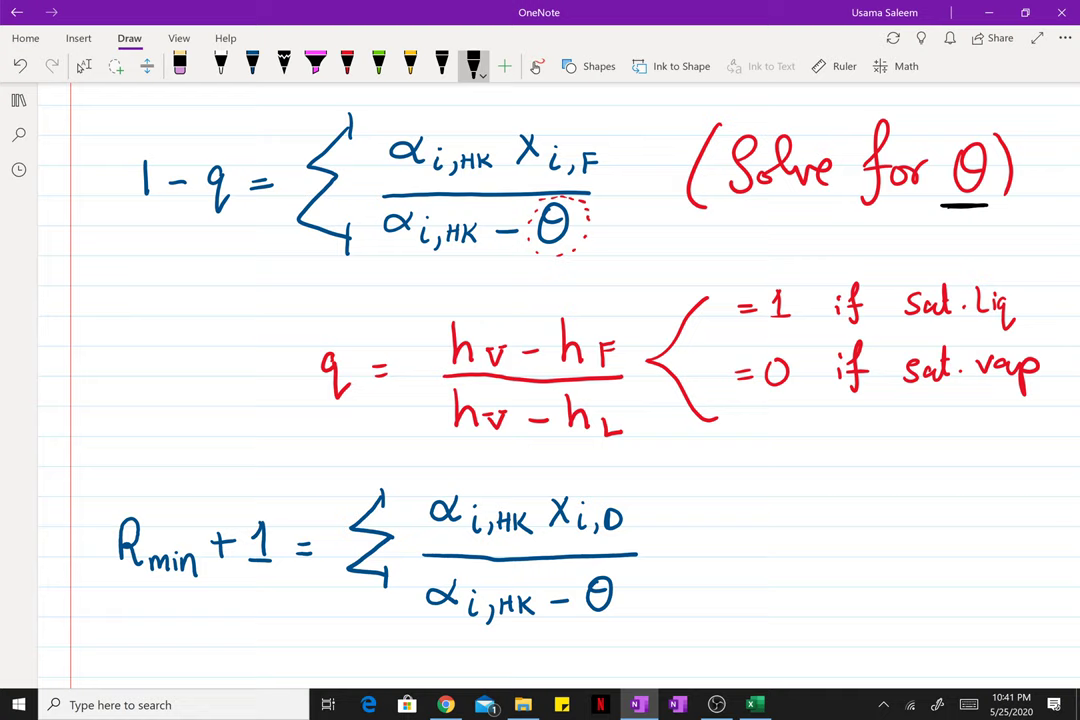
mouse_move(521, 251)
left_mouse_down()
mouse_move(210, 287)
mouse_move(162, 345)
mouse_move(157, 438)
mouse_move(187, 470)
mouse_move(199, 441)
left_mouse_up()
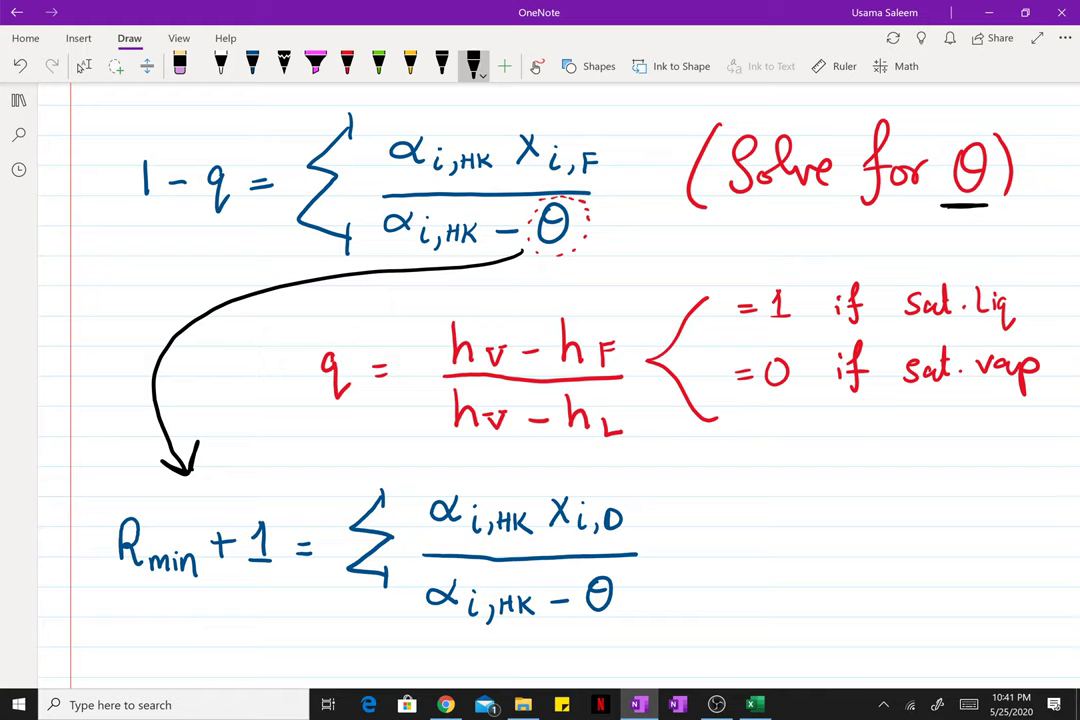
Step: Draw a dashed red circle around xi,D in the numerator of the Rmin + 1 equation
left_click(347, 66)
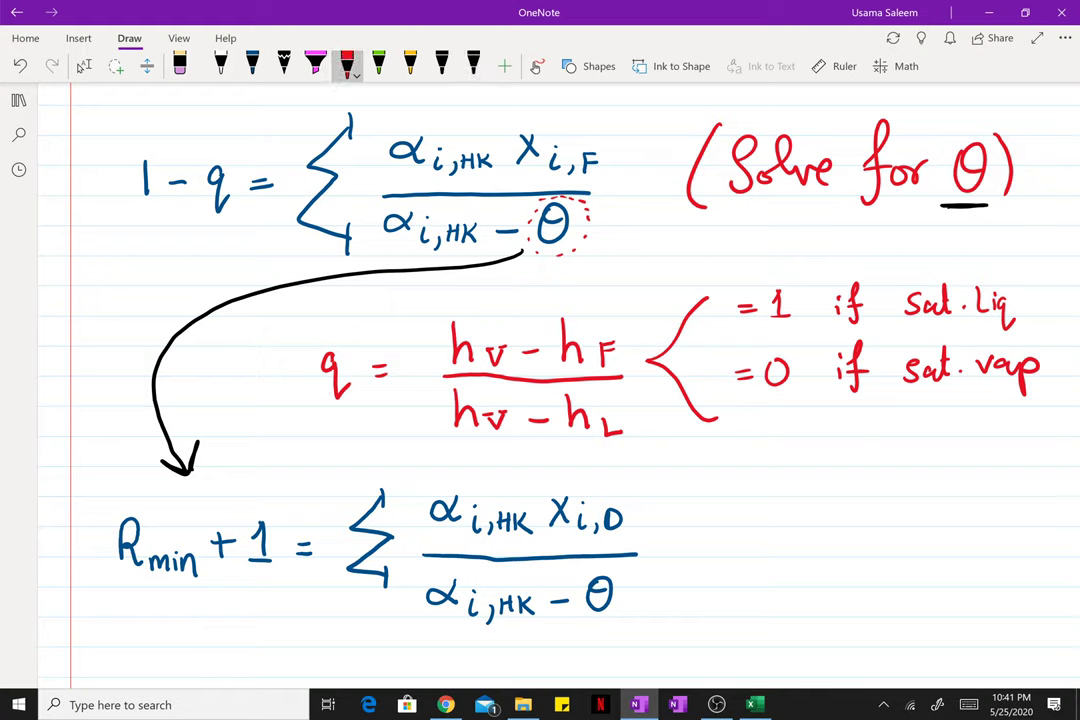
mouse_move(621, 482)
left_mouse_down()
mouse_move(575, 482)
mouse_move(543, 512)
mouse_move(585, 548)
mouse_move(630, 495)
left_mouse_up()
scroll(540, 360, "up", 1)
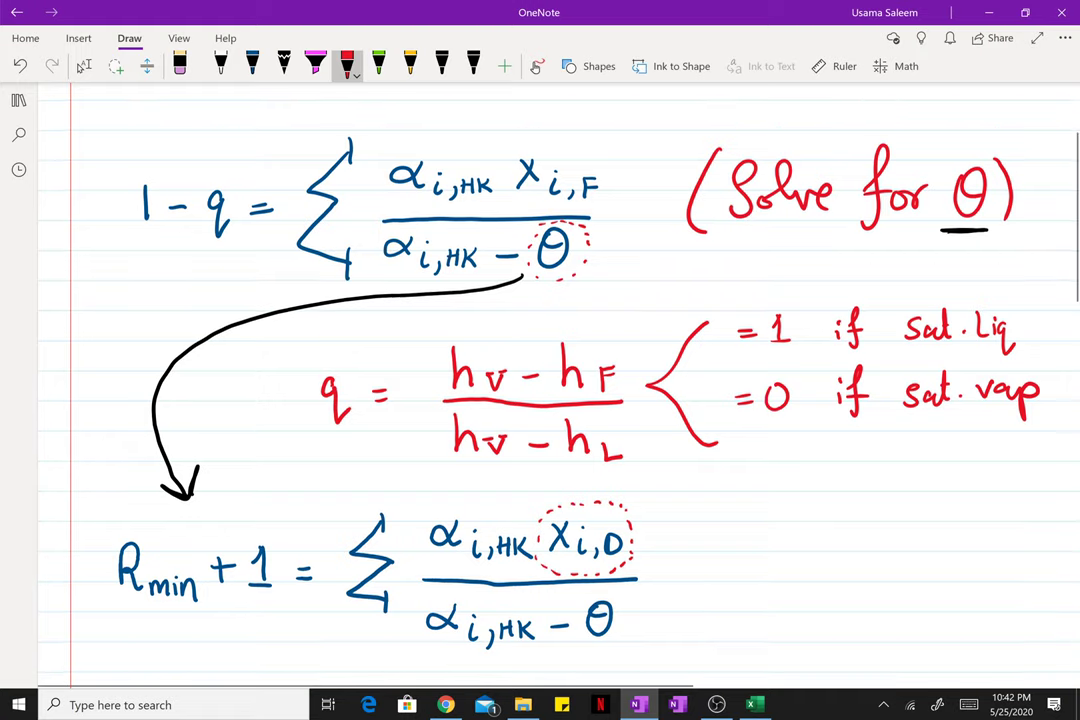
left_click(84, 66)
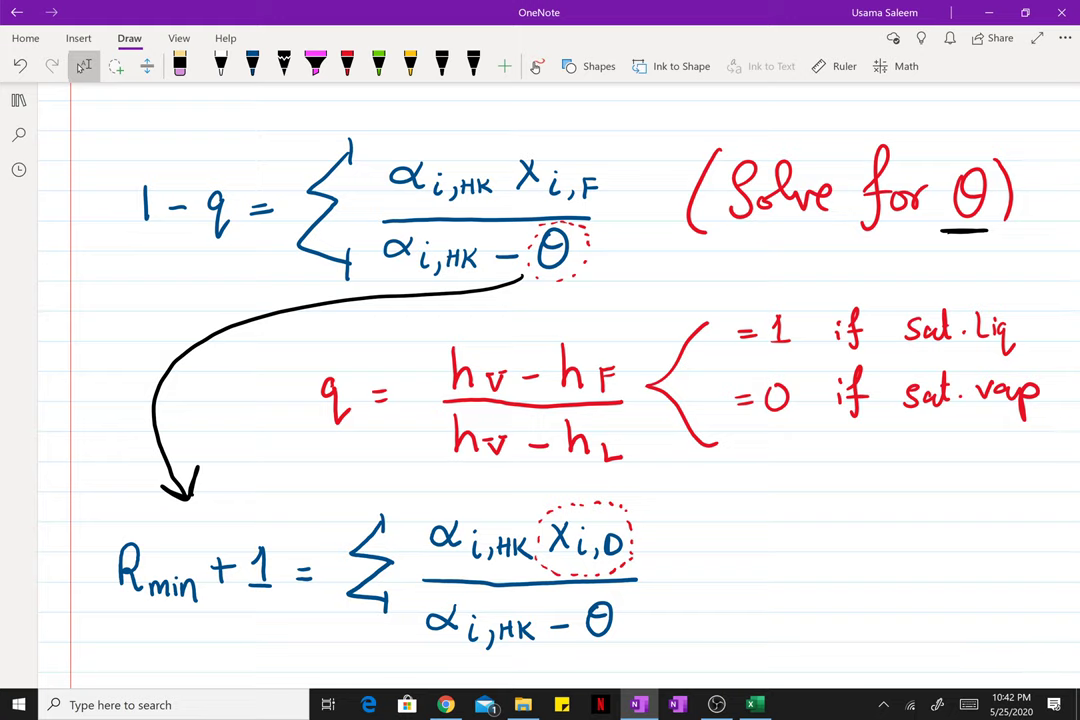
Step: Draw a tall red bracket beside the Rmin equation and write "1 < θ <" inside it
scroll(540, 380, "up", 1)
scroll(540, 380, "down", 2)
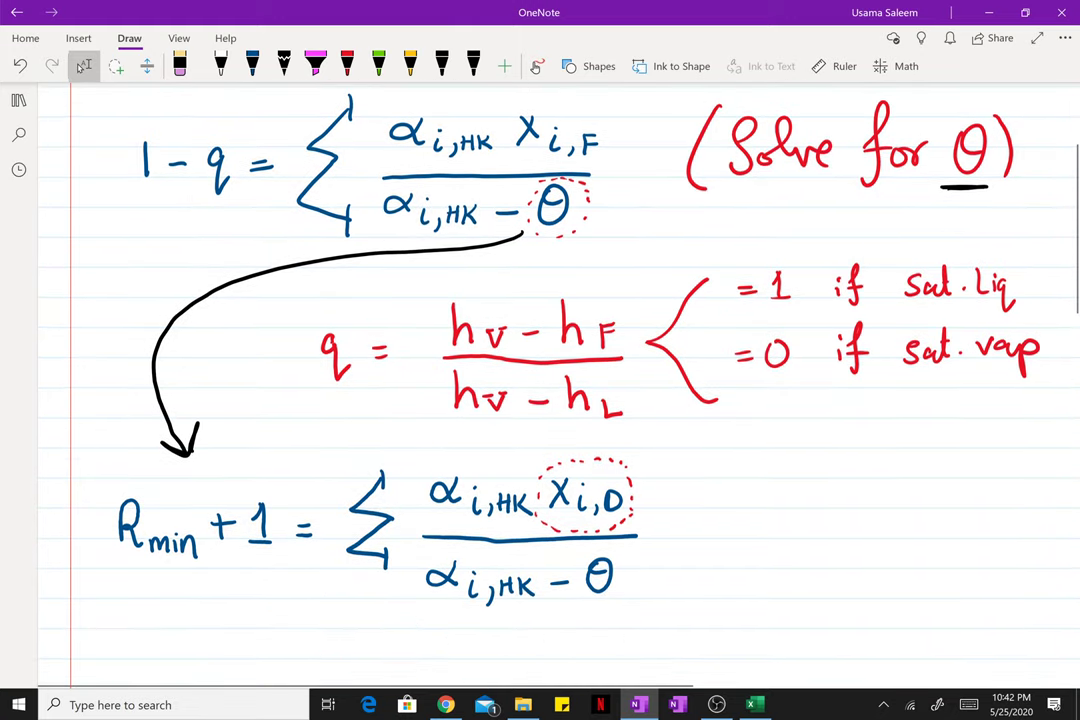
scroll(540, 380, "down", 3)
left_click(347, 66)
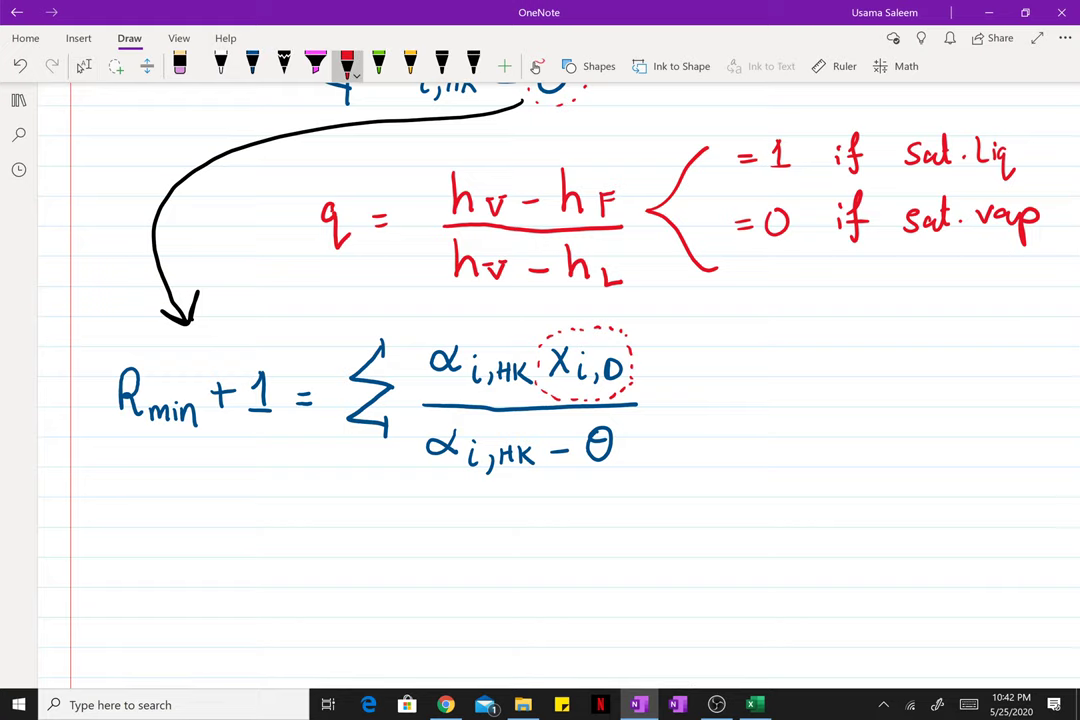
mouse_move(714, 311)
left_mouse_down()
mouse_move(699, 372)
mouse_move(704, 500)
mouse_move(740, 508)
left_mouse_up()
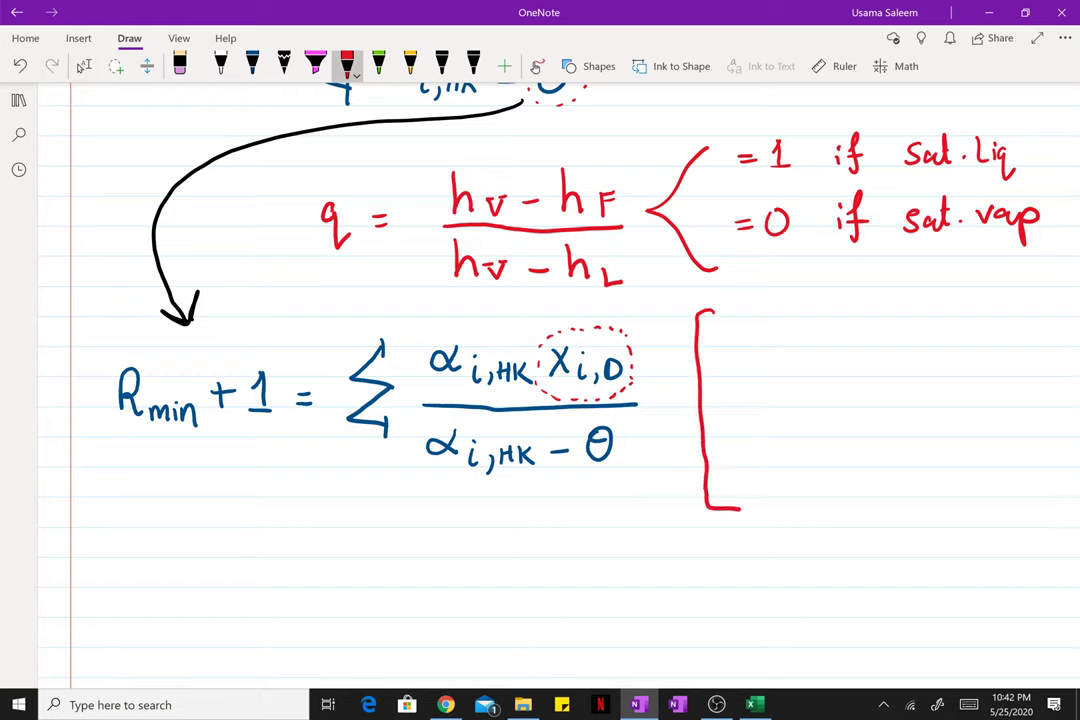
mouse_move(888, 362)
left_mouse_down()
mouse_move(875, 386)
mouse_move(889, 362)
mouse_move(905, 382)
left_mouse_up()
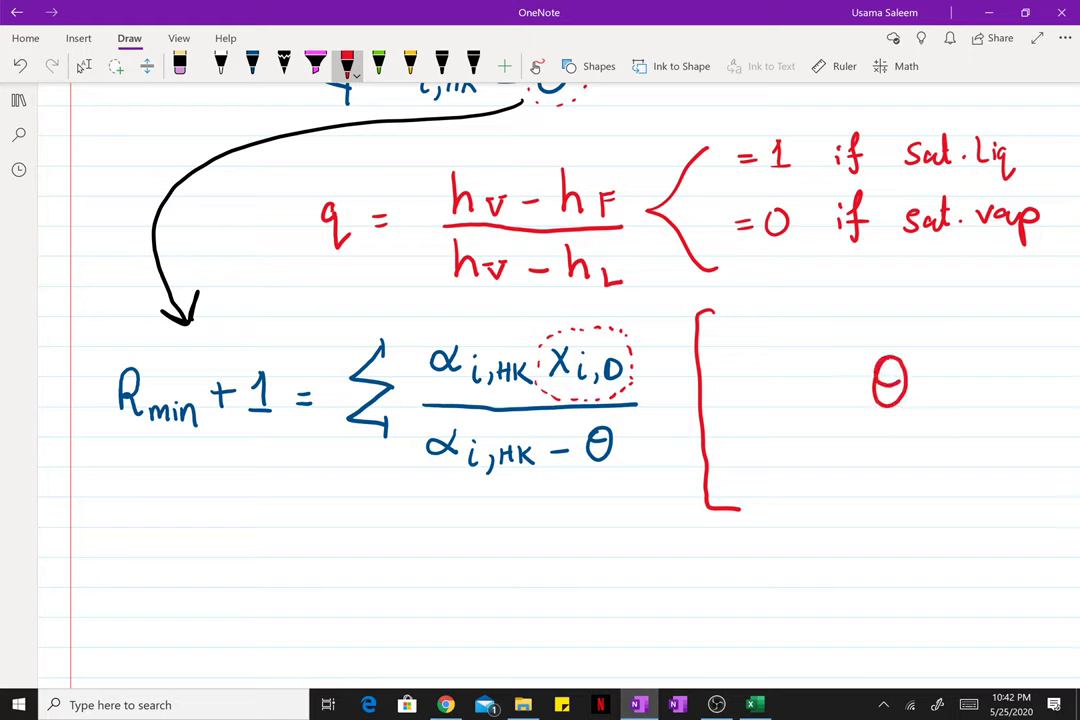
mouse_move(978, 366)
left_mouse_down()
mouse_move(958, 378)
mouse_move(983, 396)
left_mouse_up()
left_click_drag(860, 363, 860, 402)
left_click_drag(754, 378, 768, 404)
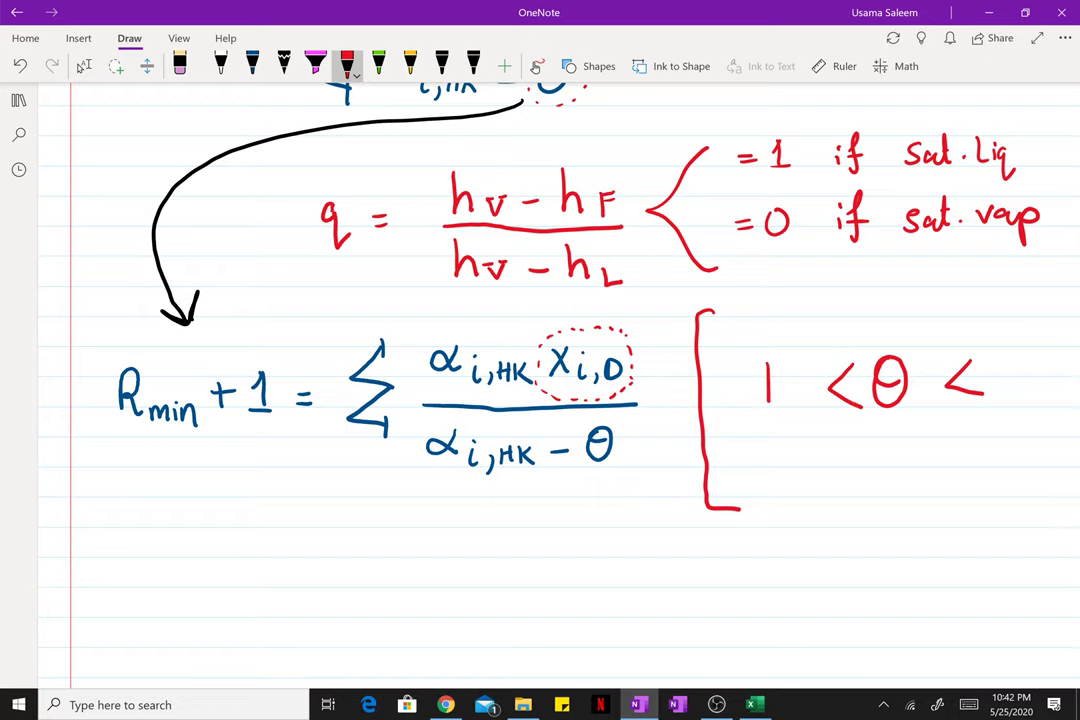
Step: Complete the θ inequality with α and the subscript LK,HK, and put a blue check mark above θ
scroll(540, 380, "right", 2)
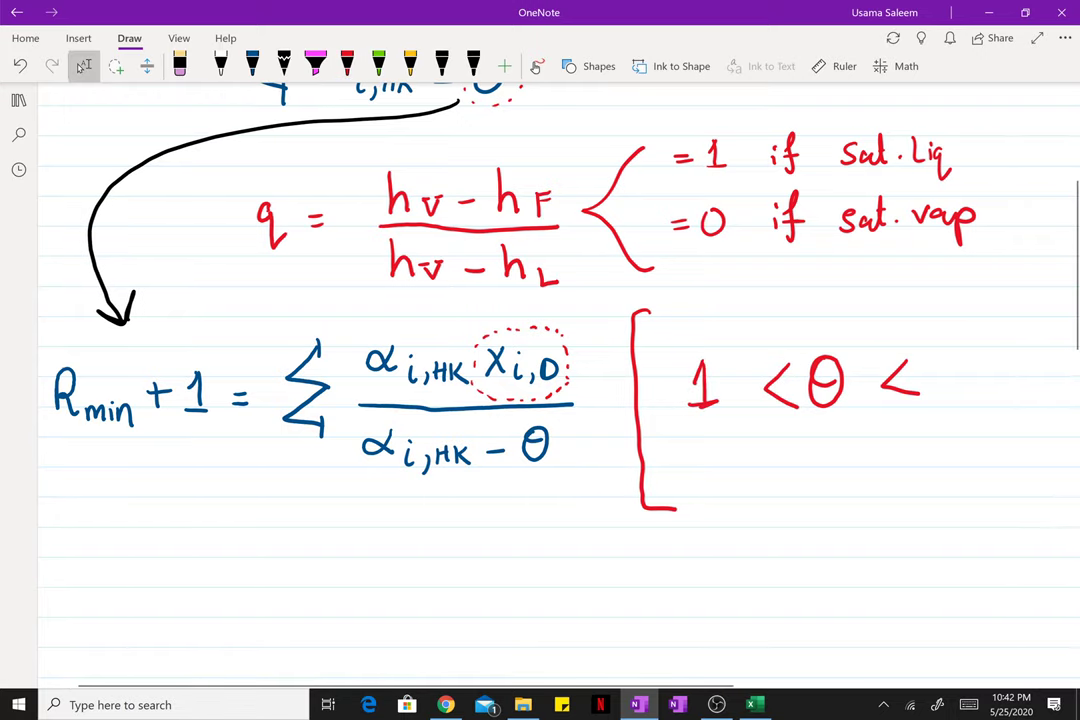
mouse_move(972, 357)
left_mouse_down()
mouse_move(981, 410)
mouse_move(1004, 410)
left_mouse_up()
mouse_move(1012, 402)
left_mouse_down()
mouse_move(1009, 414)
mouse_move(1037, 412)
left_mouse_up()
left_click_drag(1026, 403, 1046, 412)
mouse_move(1057, 395)
left_mouse_down()
mouse_move(1048, 404)
mouse_move(1058, 412)
left_mouse_up()
left_click(252, 66)
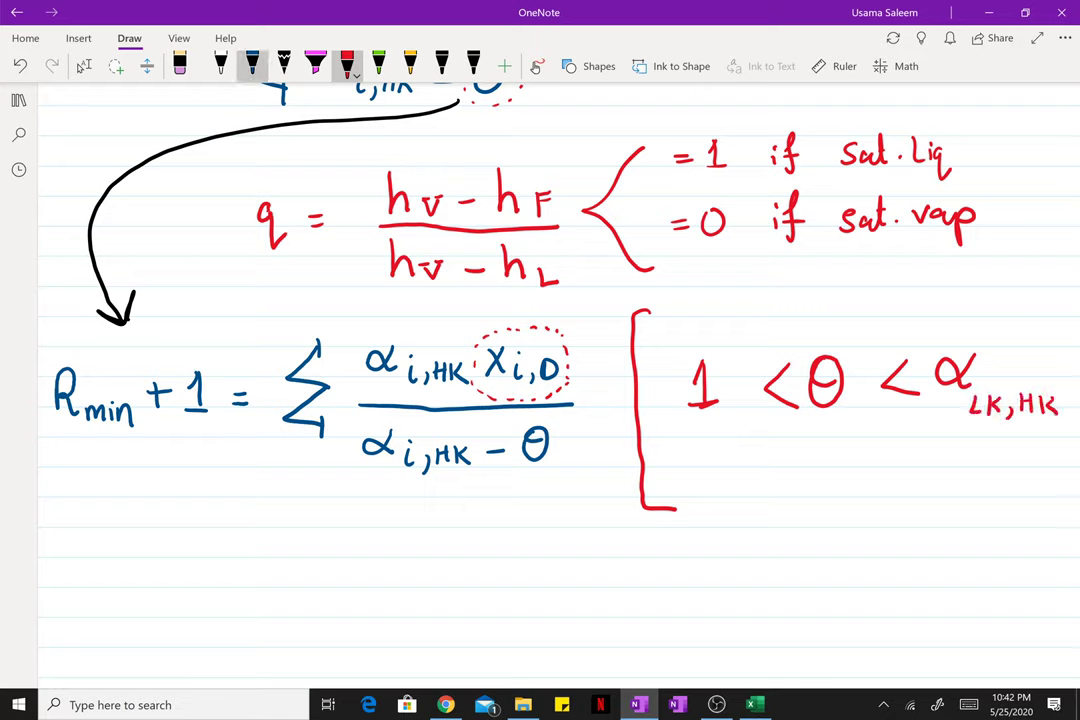
left_click_drag(823, 332, 858, 301)
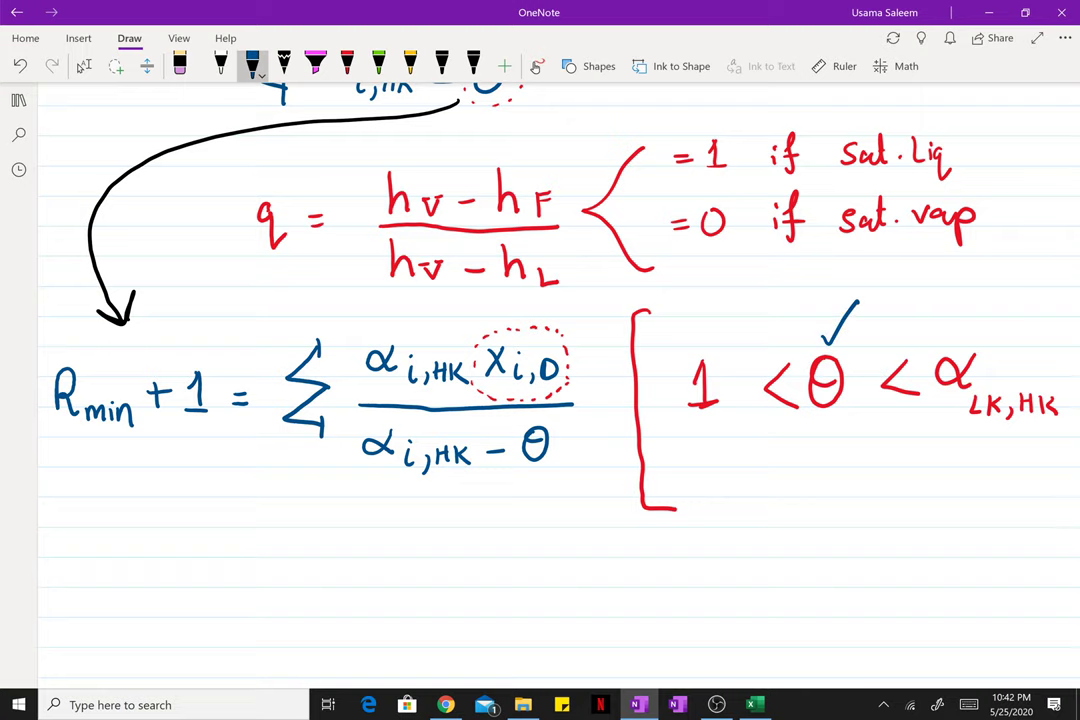
Step: Draw blue brackets beside the distillate amounts and the bottoms amounts of the column diagram
scroll(540, 380, "down", 10)
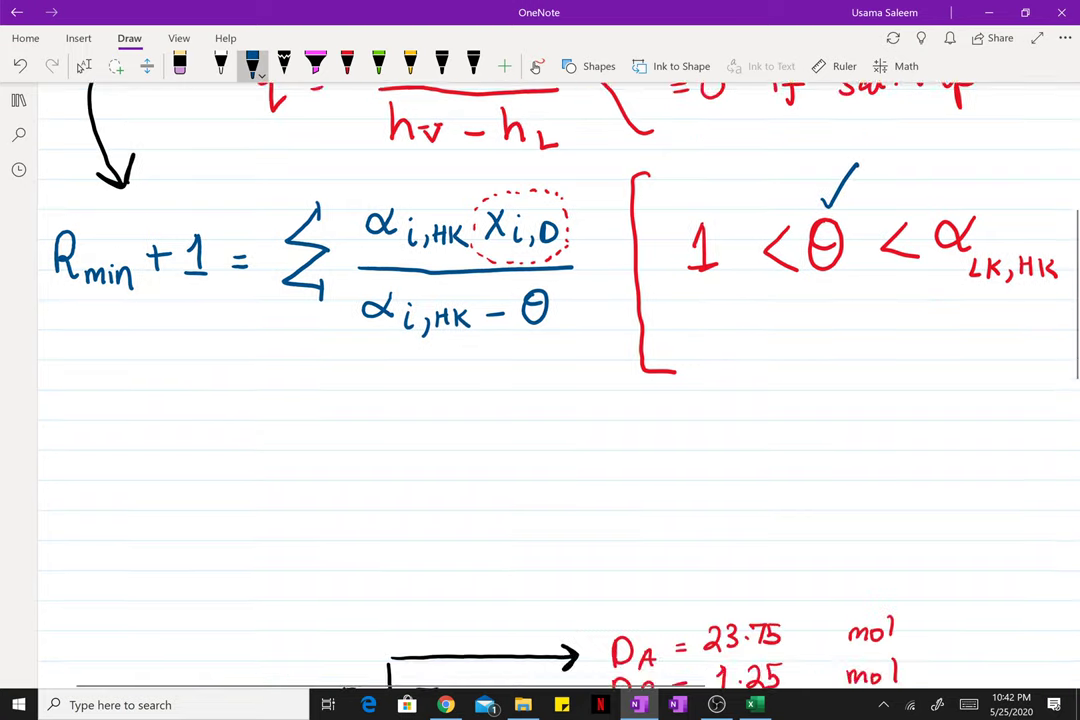
left_click(84, 66)
scroll(540, 380, "left", 1)
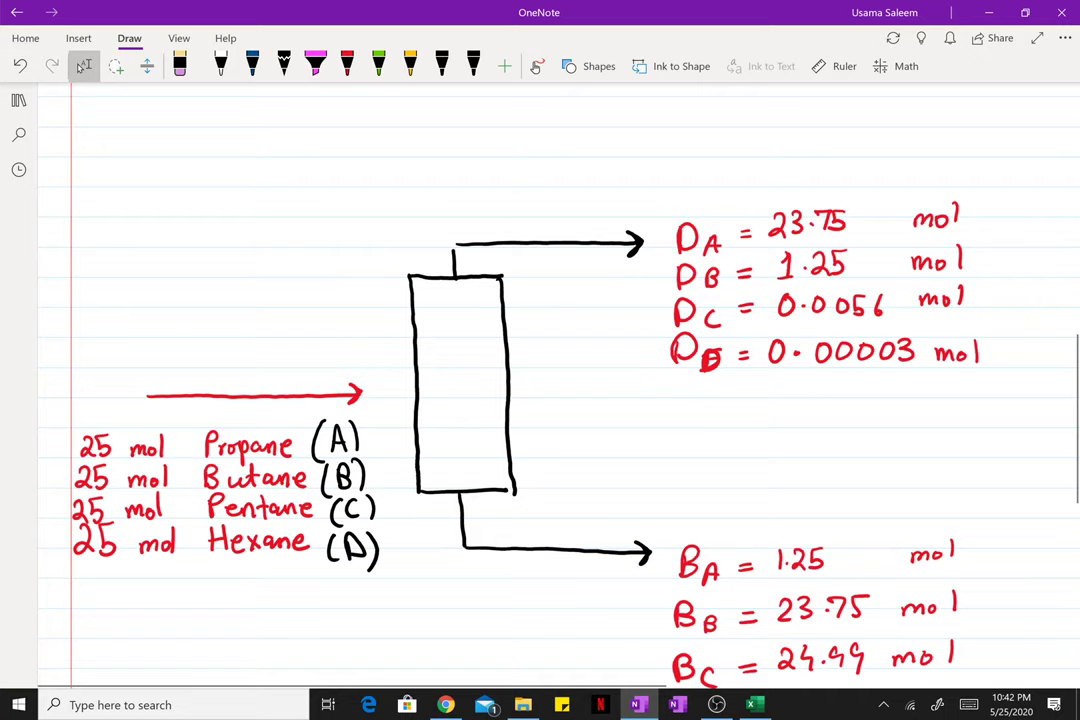
scroll(540, 380, "down", 1)
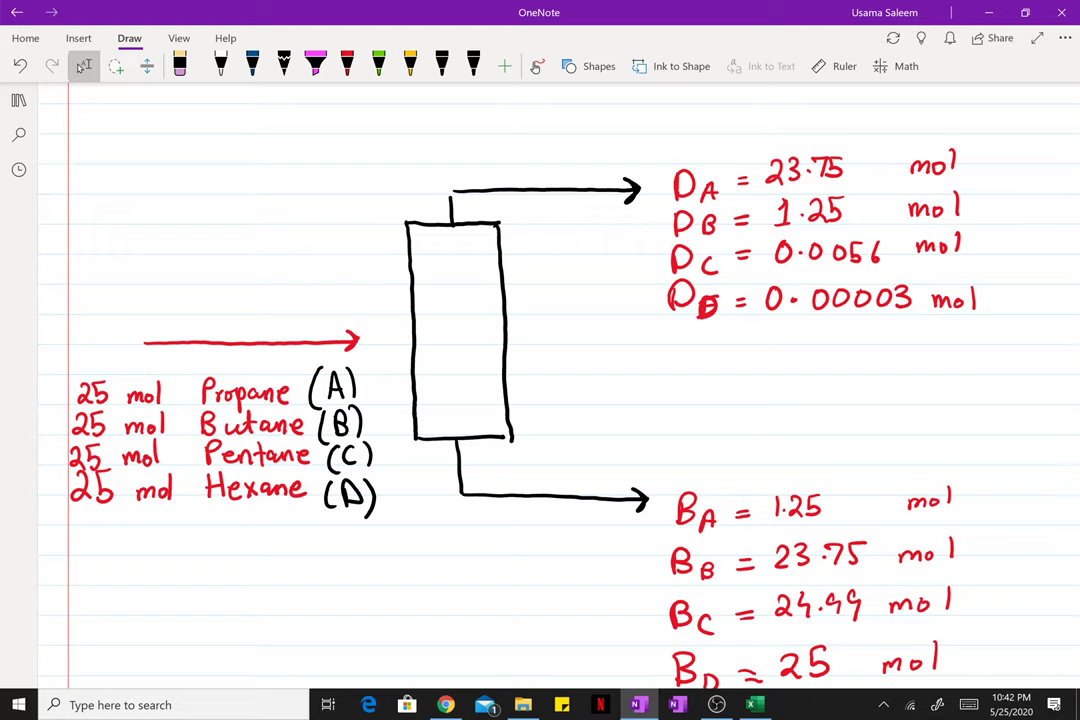
left_click(252, 66)
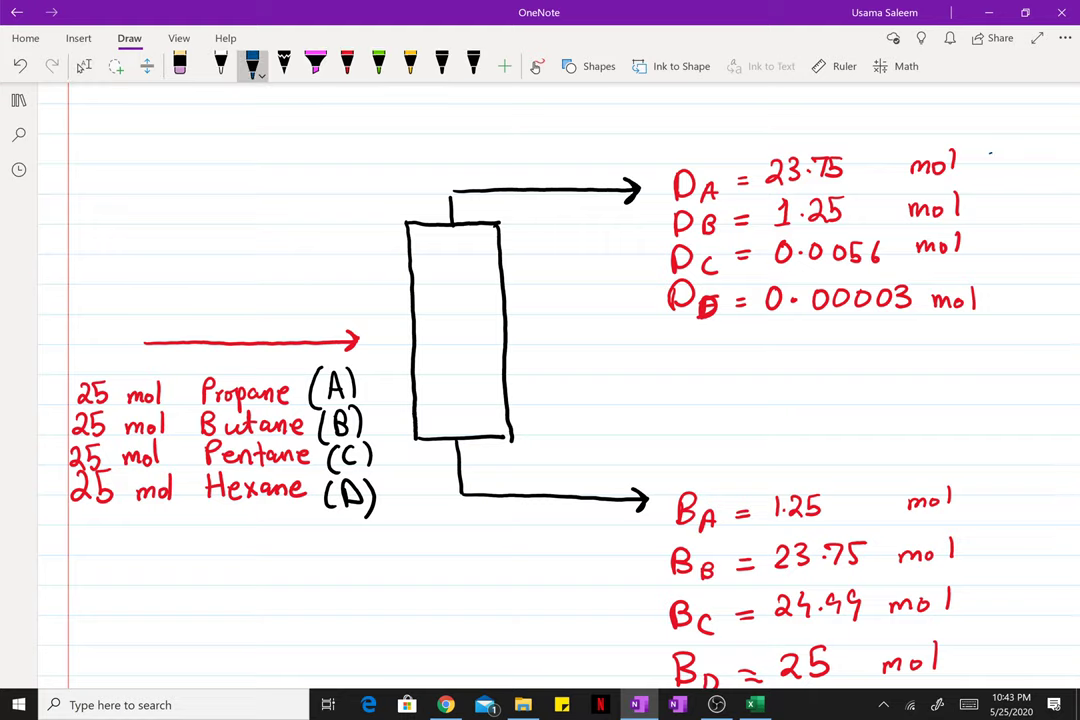
left_click_drag(990, 155, 985, 297)
left_click_drag(968, 489, 992, 647)
Step: Draw a blue line from each bracket toward the space between them and write "Fenske" there
scroll(540, 380, "right", 1)
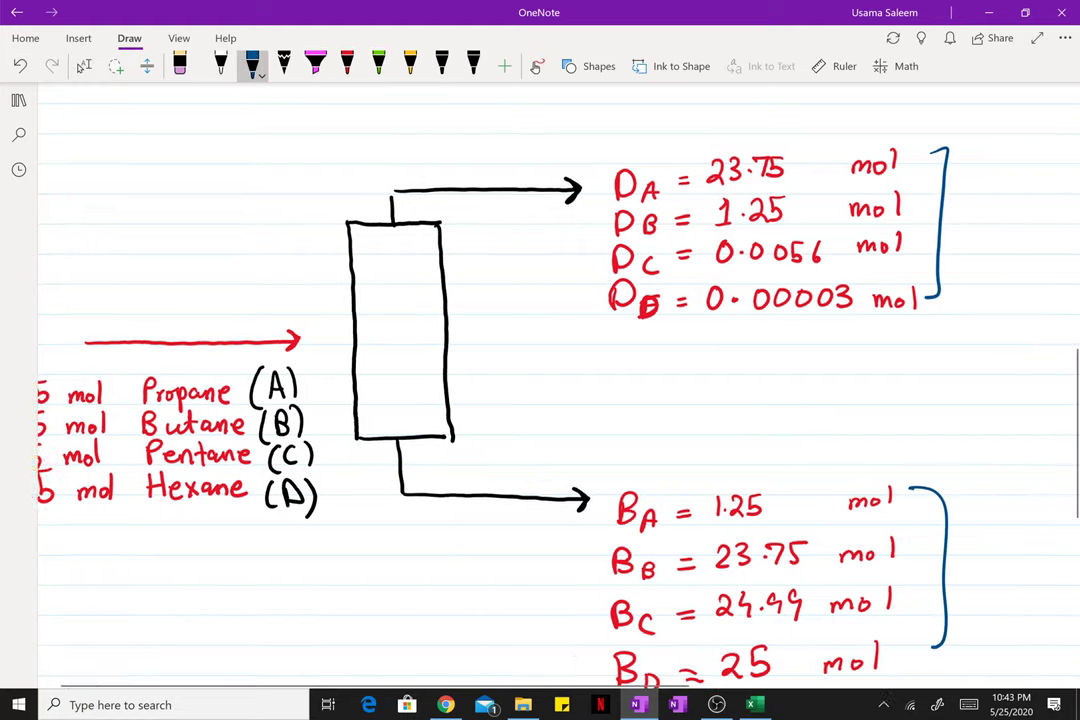
left_click(84, 66)
left_click(252, 66)
left_click_drag(922, 285, 985, 332)
left_click_drag(930, 467, 970, 427)
mouse_move(988, 360)
left_mouse_down()
mouse_move(987, 400)
mouse_move(1004, 380)
mouse_move(1048, 368)
mouse_move(1050, 395)
mouse_move(1058, 378)
left_mouse_up()
Step: Write "Sat Liq" and "q = 1" in blue below the list of feed components
scroll(540, 380, "down", 2)
scroll(540, 380, "down", 1)
left_click(84, 66)
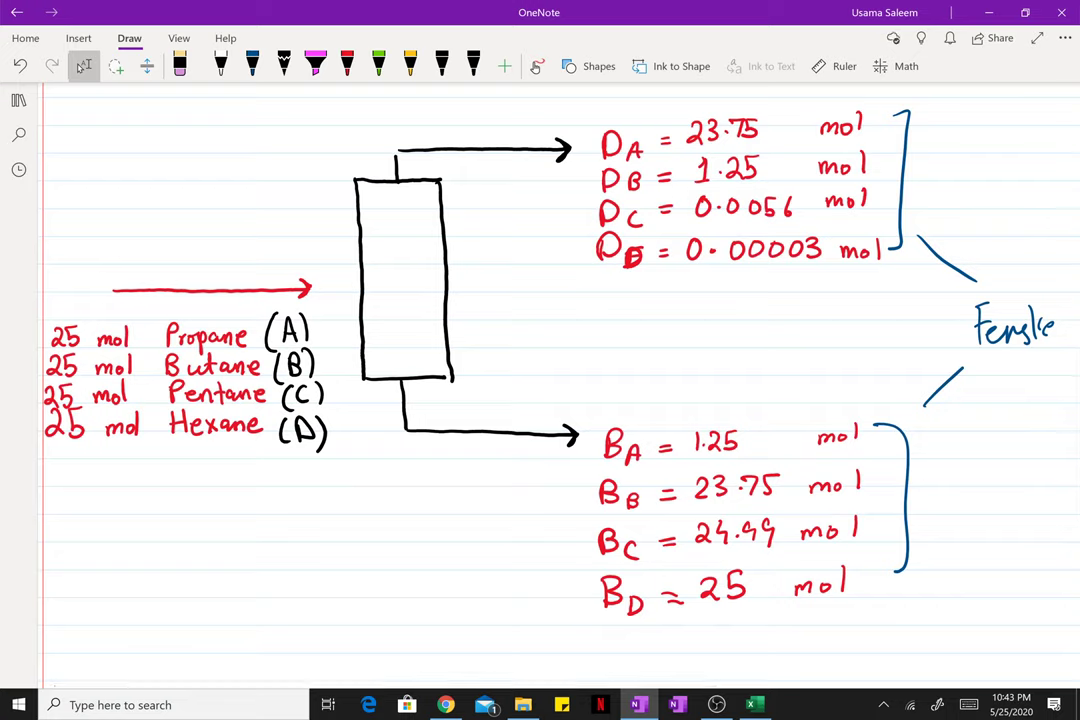
left_click(252, 66)
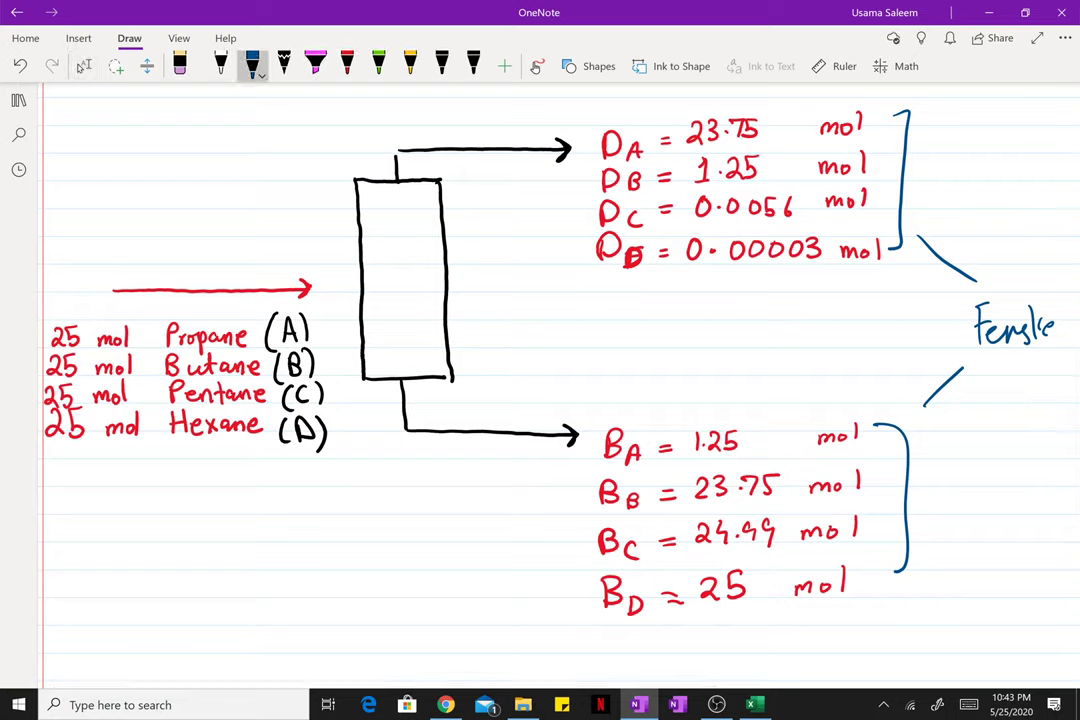
mouse_move(106, 512)
left_mouse_down()
mouse_move(92, 540)
mouse_move(129, 541)
left_mouse_up()
mouse_move(134, 514)
left_mouse_down()
mouse_move(138, 542)
mouse_move(142, 524)
mouse_move(180, 540)
left_mouse_up()
mouse_move(185, 527)
left_mouse_down()
mouse_move(186, 541)
mouse_move(211, 552)
left_mouse_up()
mouse_move(119, 583)
left_mouse_down()
mouse_move(113, 618)
mouse_move(148, 585)
left_mouse_up()
left_click_drag(134, 595, 187, 600)
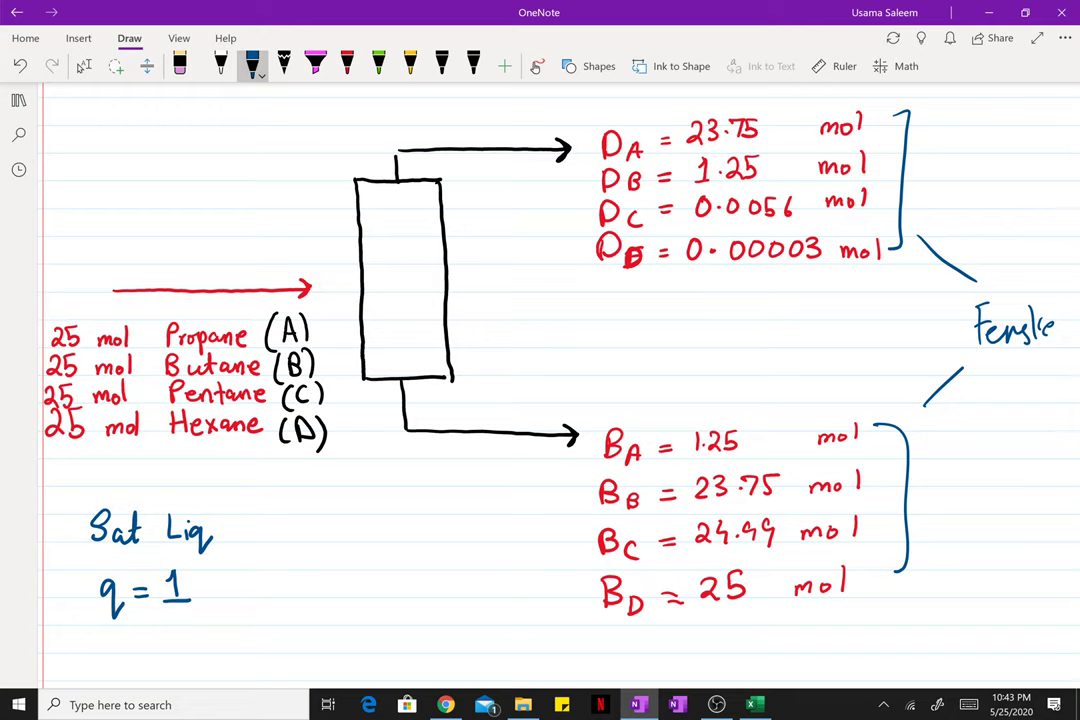
Step: Switch to the Excel workbook and check the LK and HK labels beside propane and butane
scroll(470, 380, "left", 2)
left_click(84, 66)
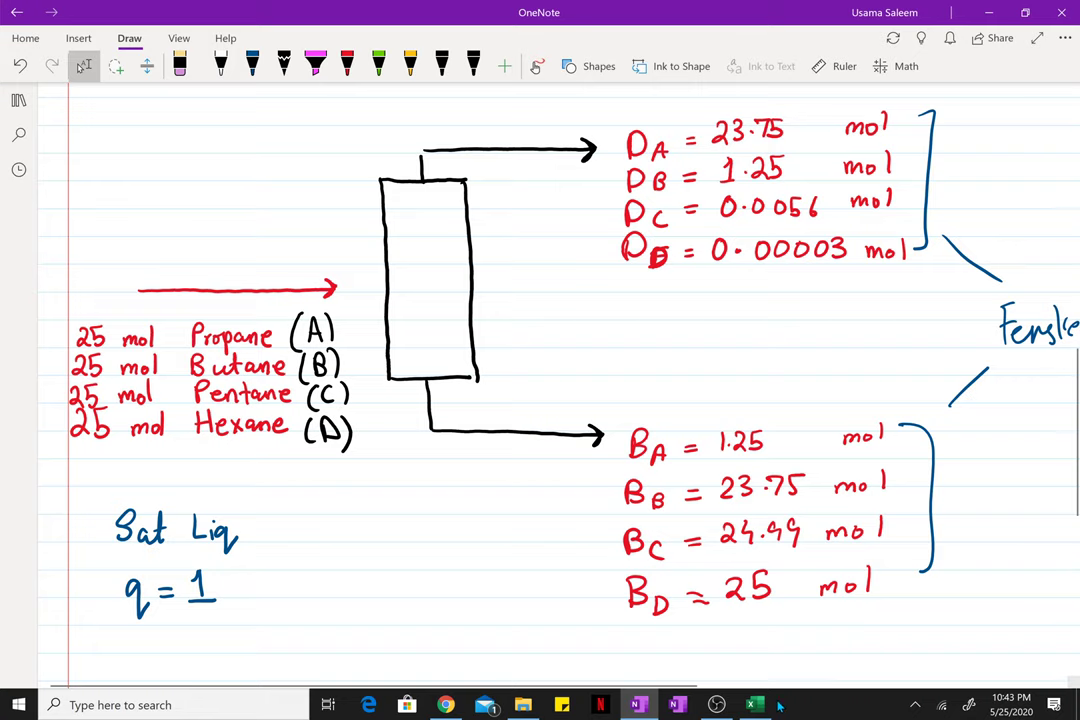
key("alt+Tab")
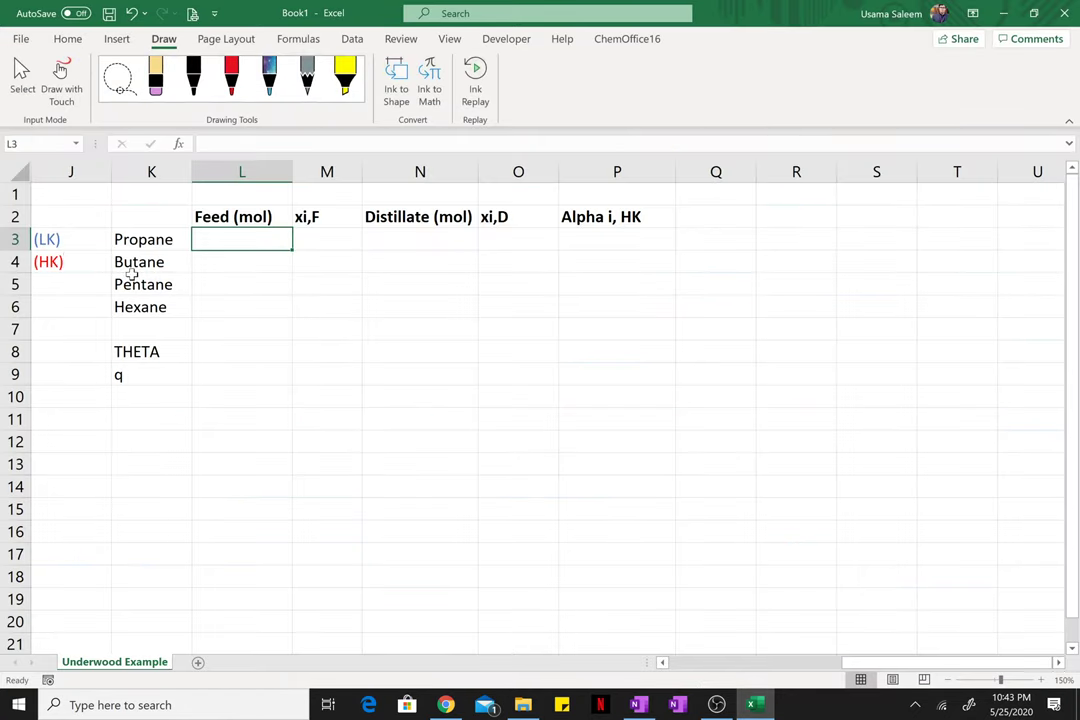
left_click(80, 241)
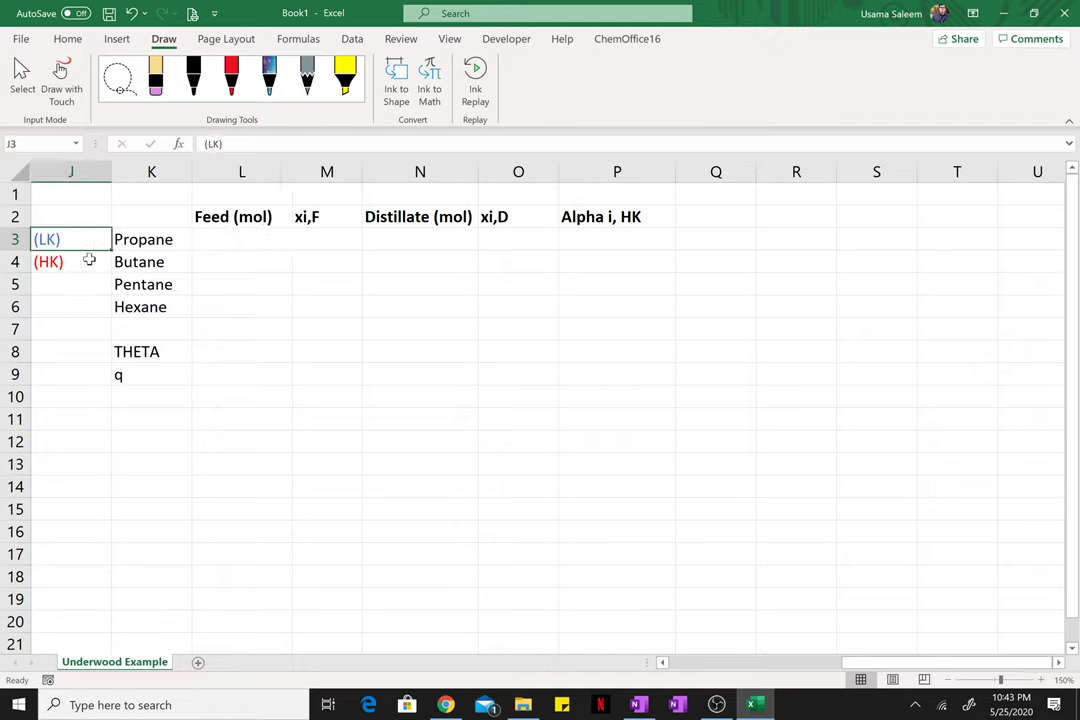
left_click(89, 259)
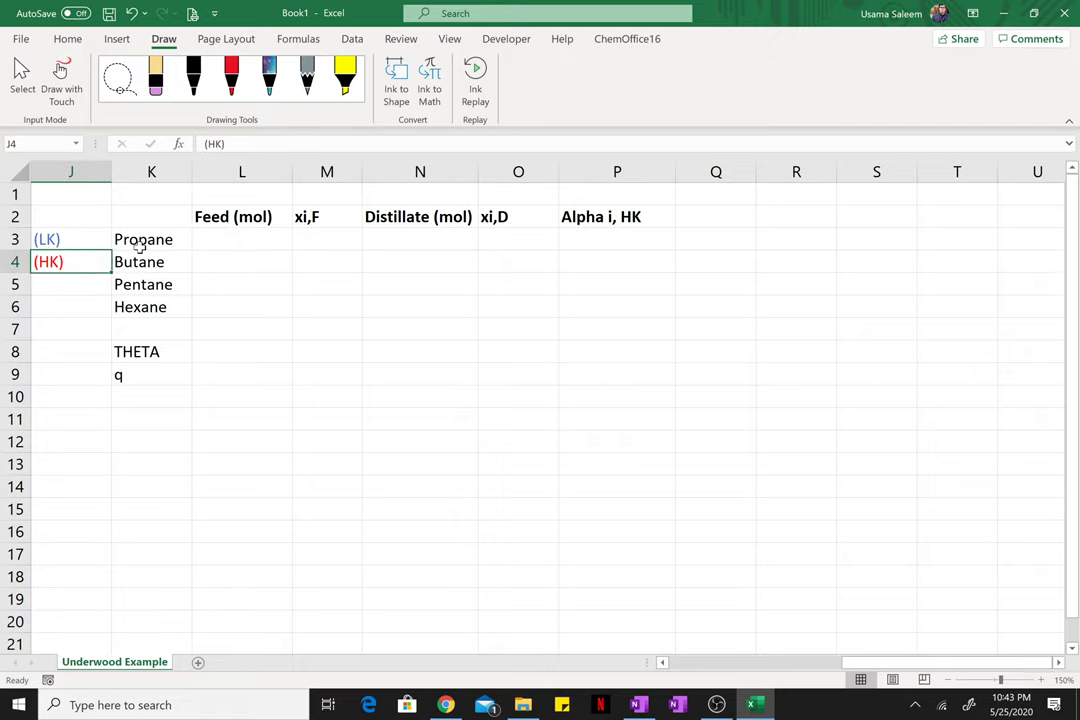
Step: Enter a feed of 25 mol for propane and fill it down through hexane
left_click(235, 240)
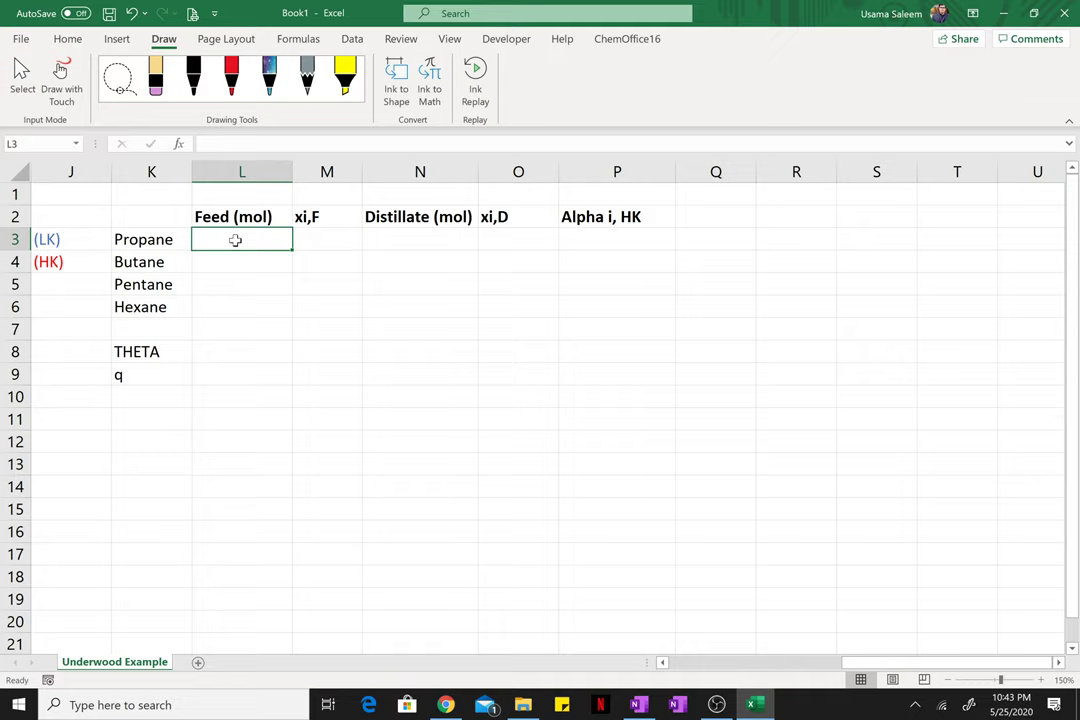
type("25")
key("Return")
left_click(262, 241)
left_click_drag(292, 250, 282, 306)
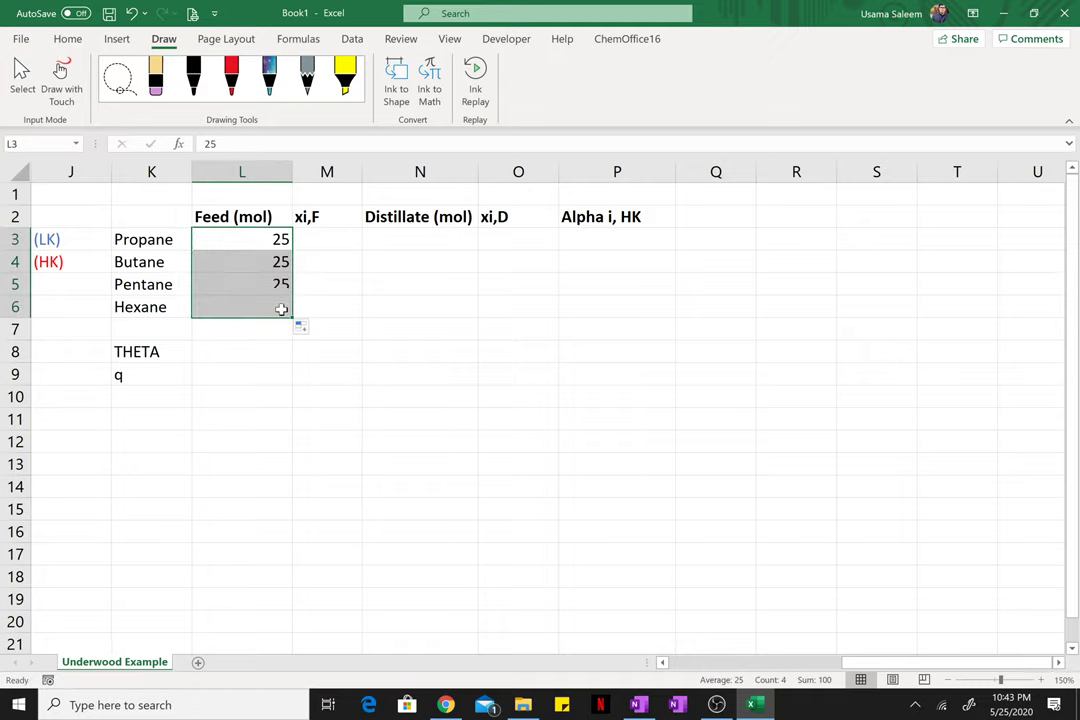
Step: Start propane's xi,F formula in M3 as its feed L3 divided by the sum of L3:L6
left_click(324, 241)
type("=")
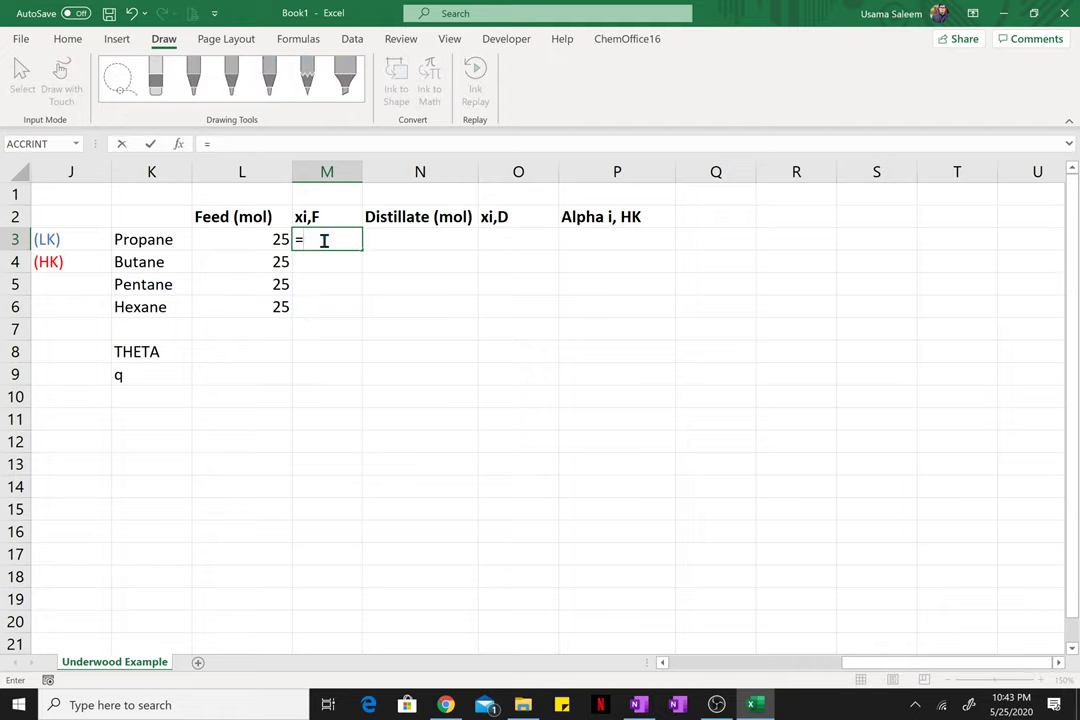
left_click(262, 240)
type("/")
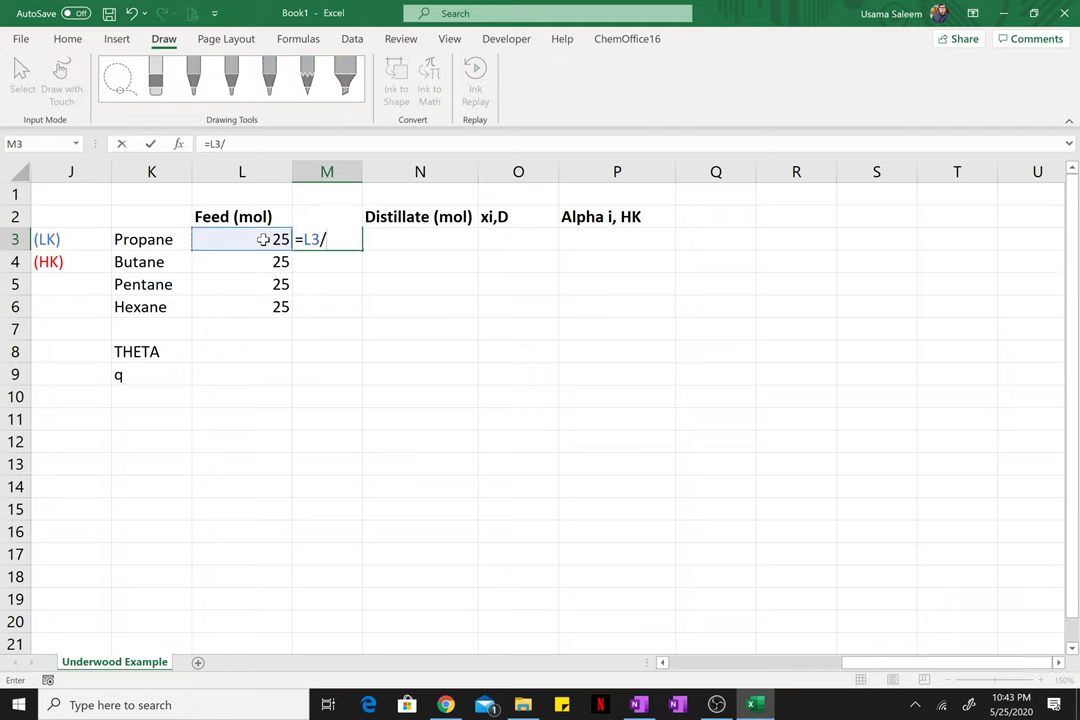
type("sum(")
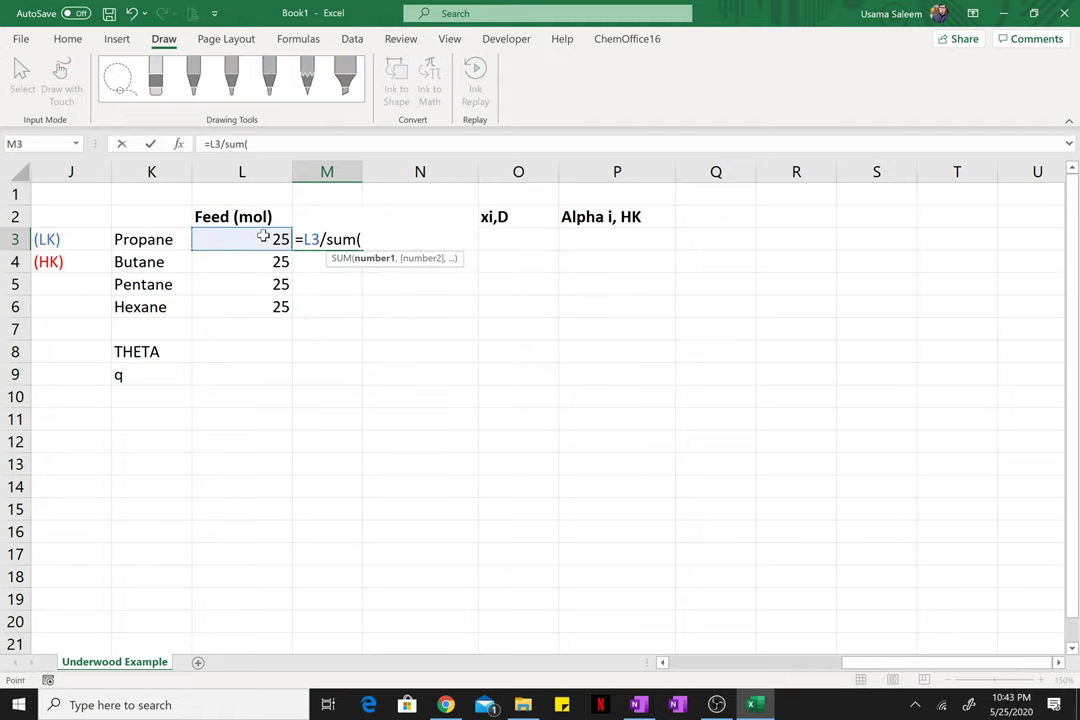
left_click_drag(261, 240, 259, 306)
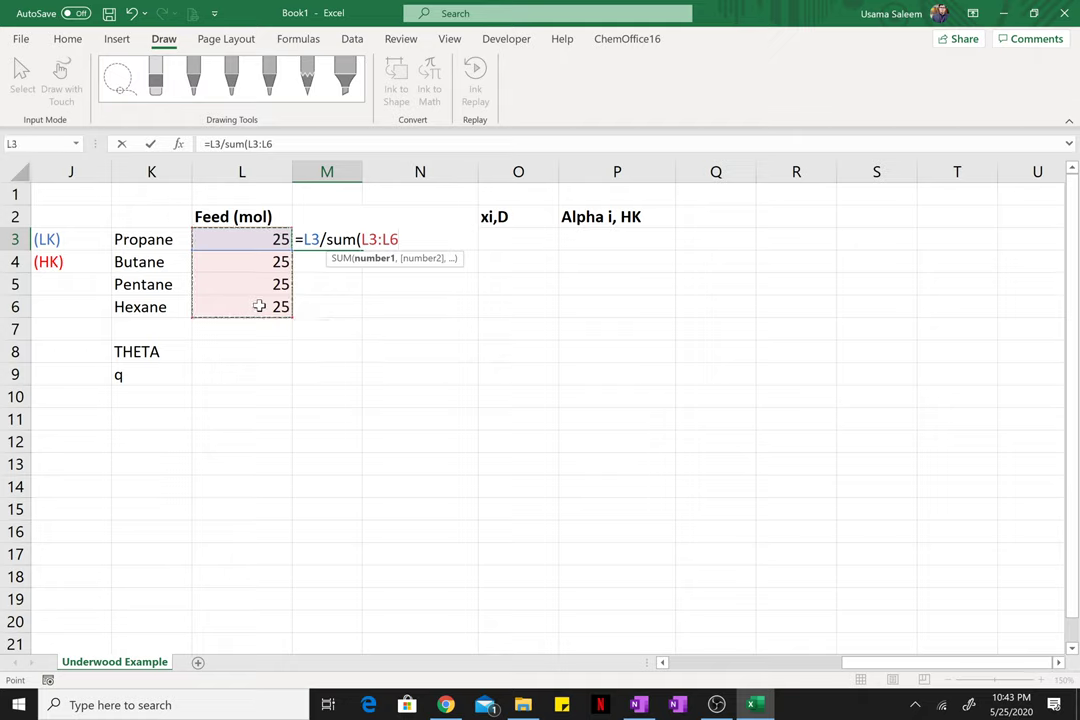
Step: Make the sum range absolute as $L$3:$L$6 in propane's xi,F formula and fill the formula down through hexane
left_click(246, 144)
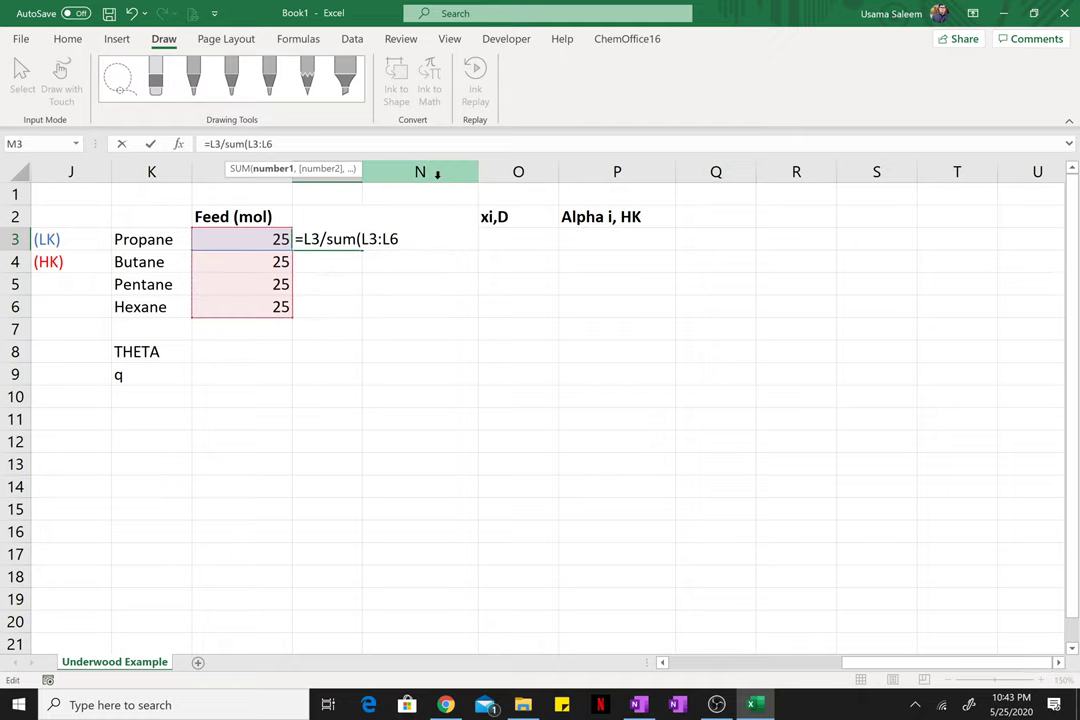
type("$L")
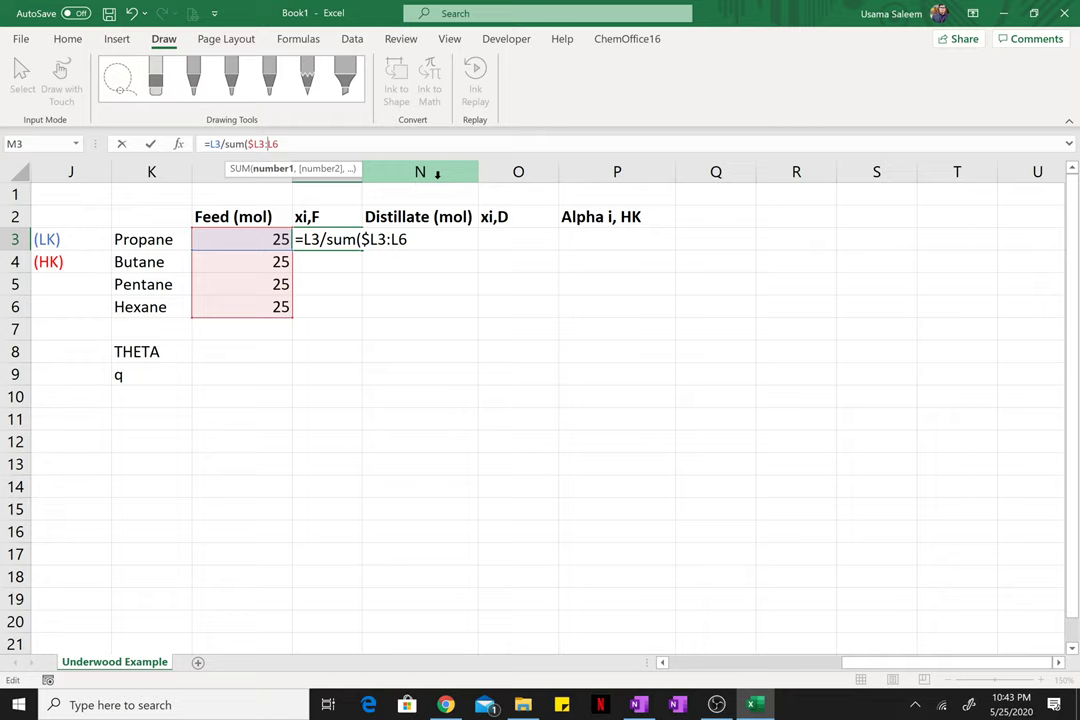
type("$3:")
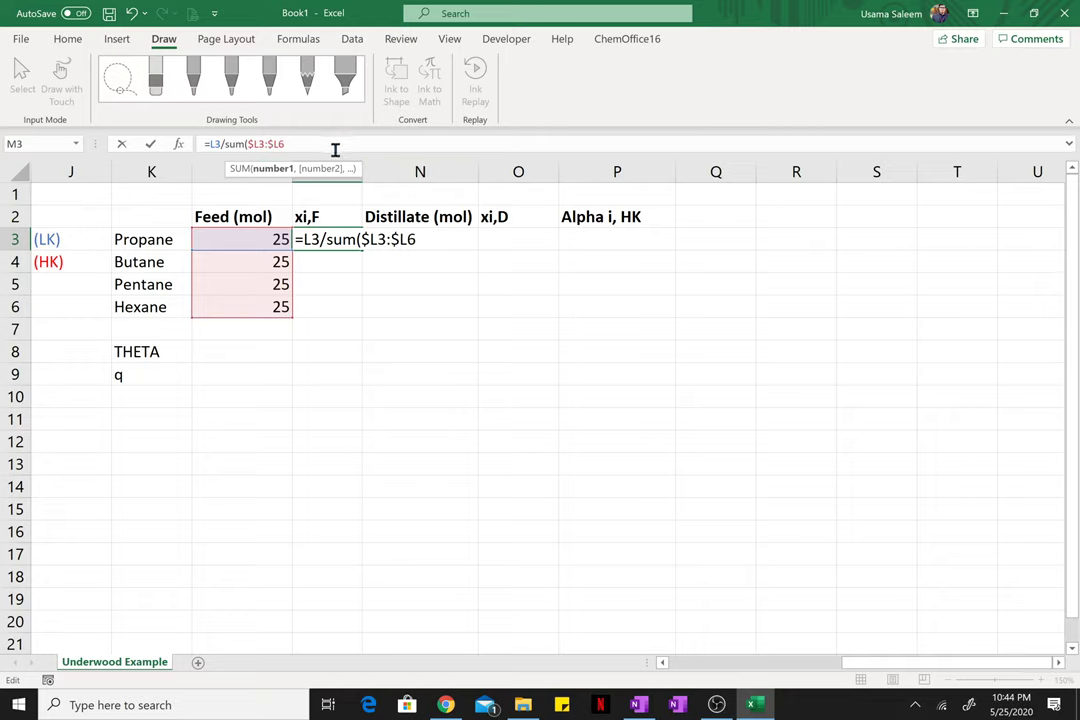
type("$L$")
key("Return")
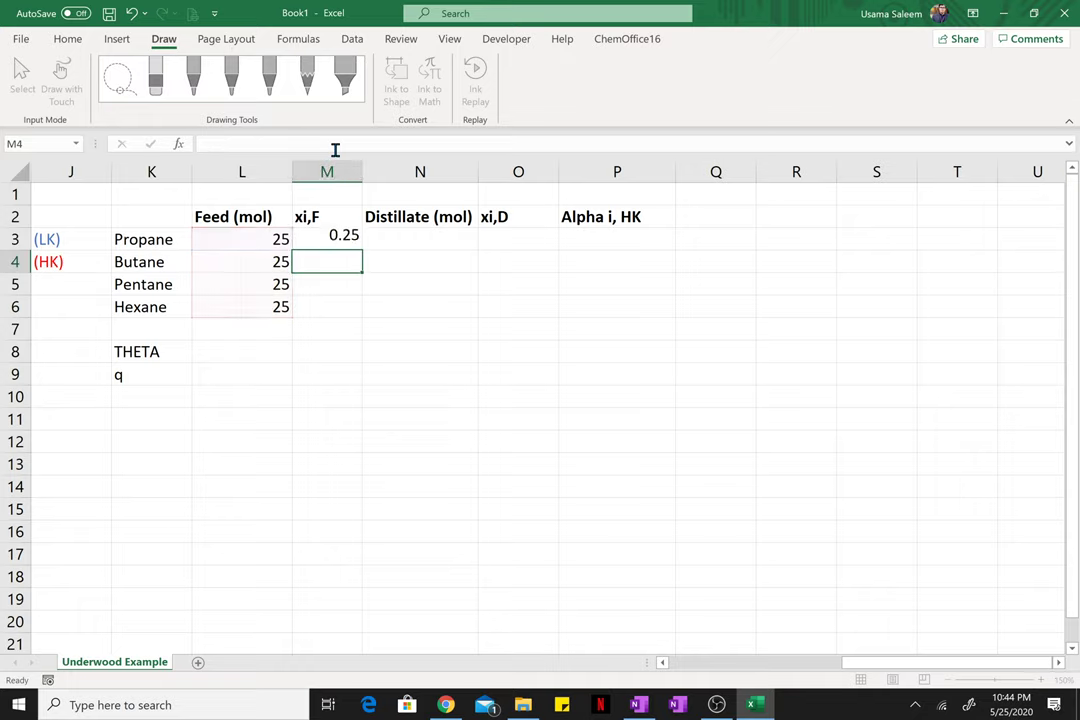
left_click(330, 240)
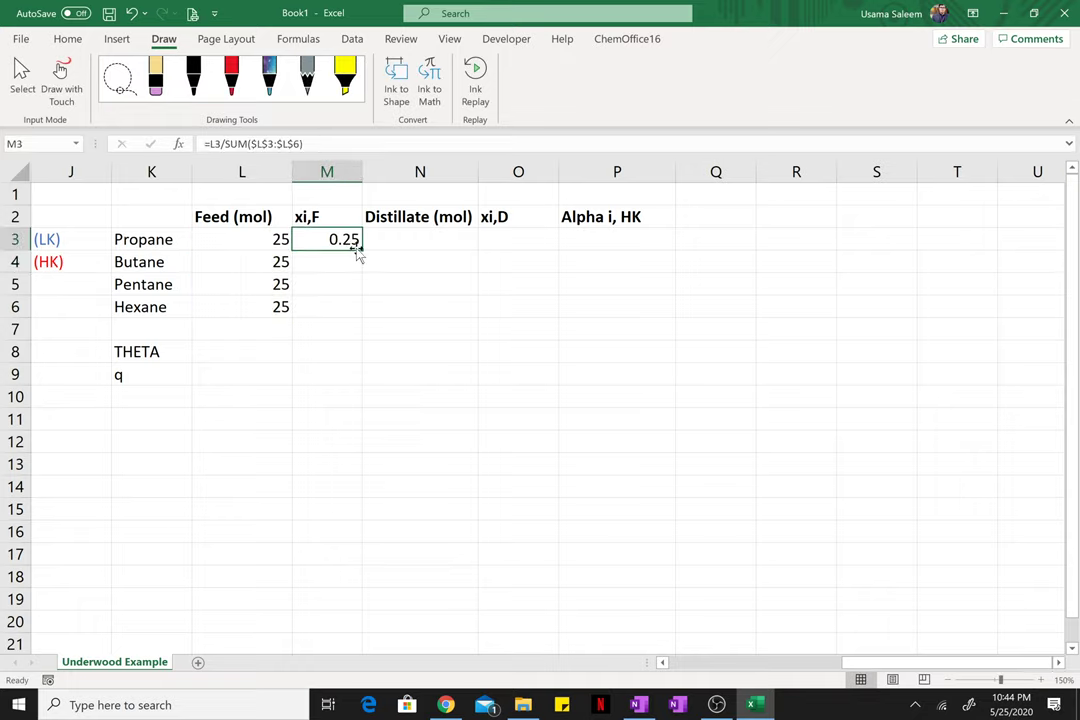
left_click_drag(362, 250, 362, 318)
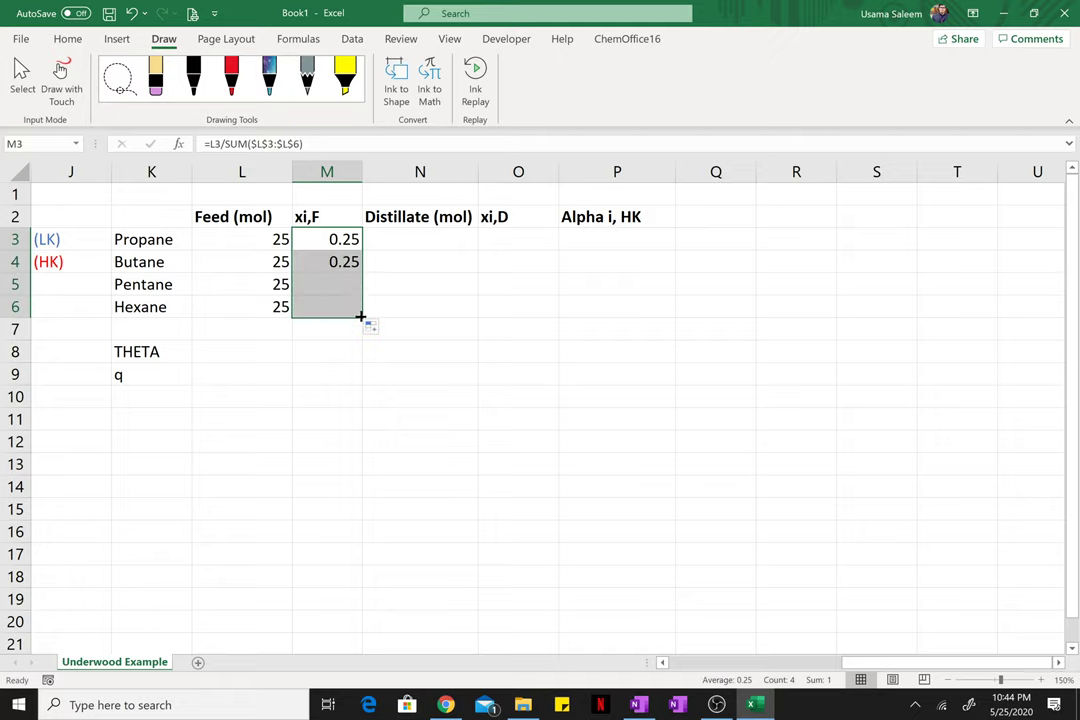
Step: Enter the distillate amounts 23.75, 1.25, 0.0053 and 0.00003 mol for propane, butane, pentane and hexane
left_click(419, 239)
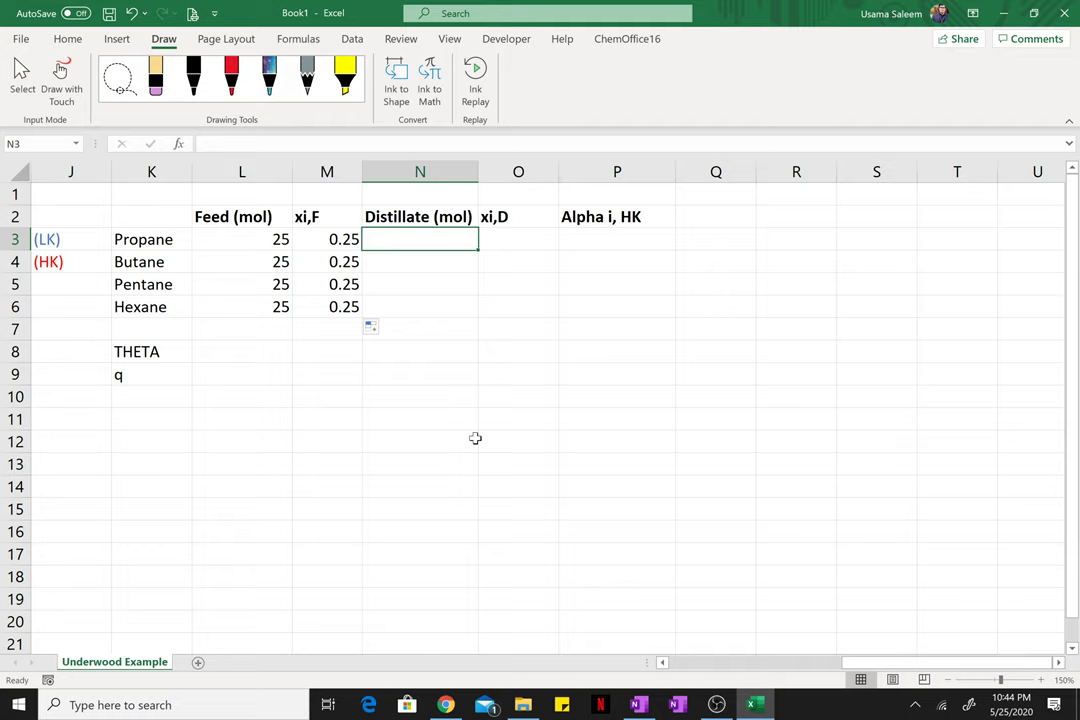
type("23.7")
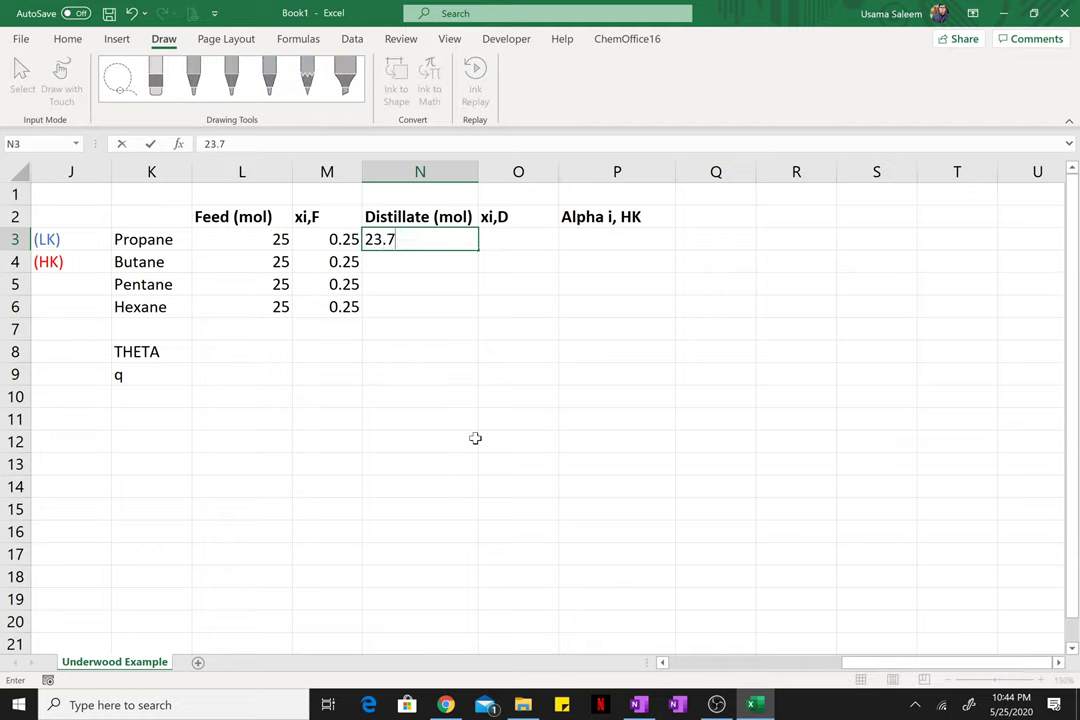
type("5")
key("Return")
type("2")
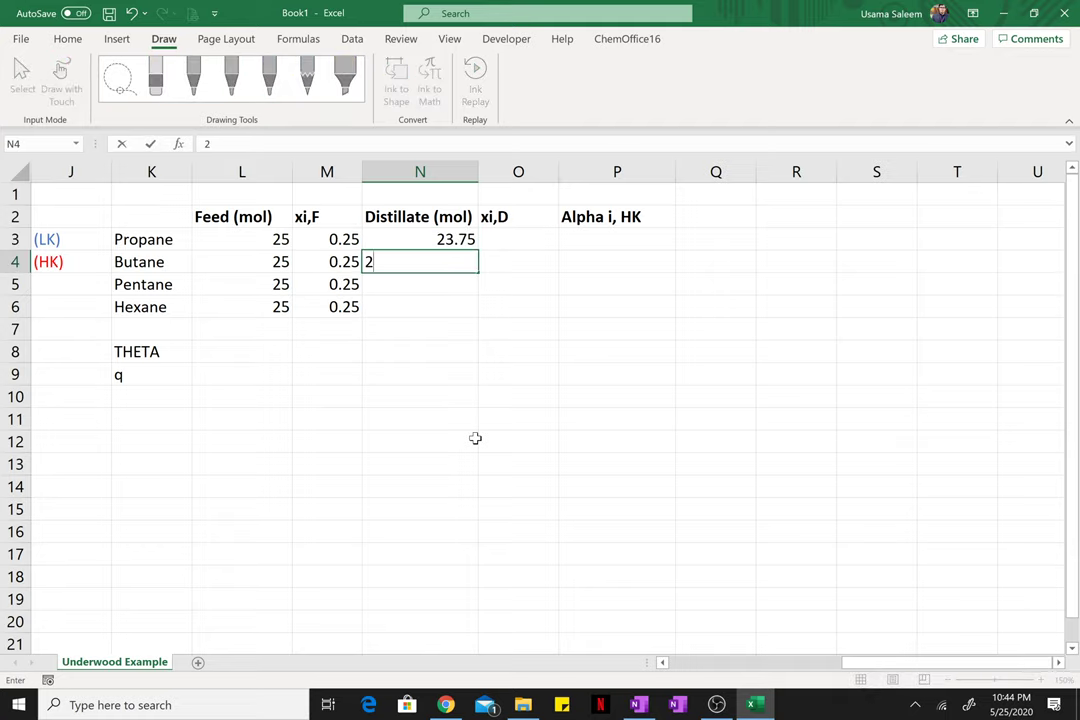
type("1.25")
key("Return")
type("0.")
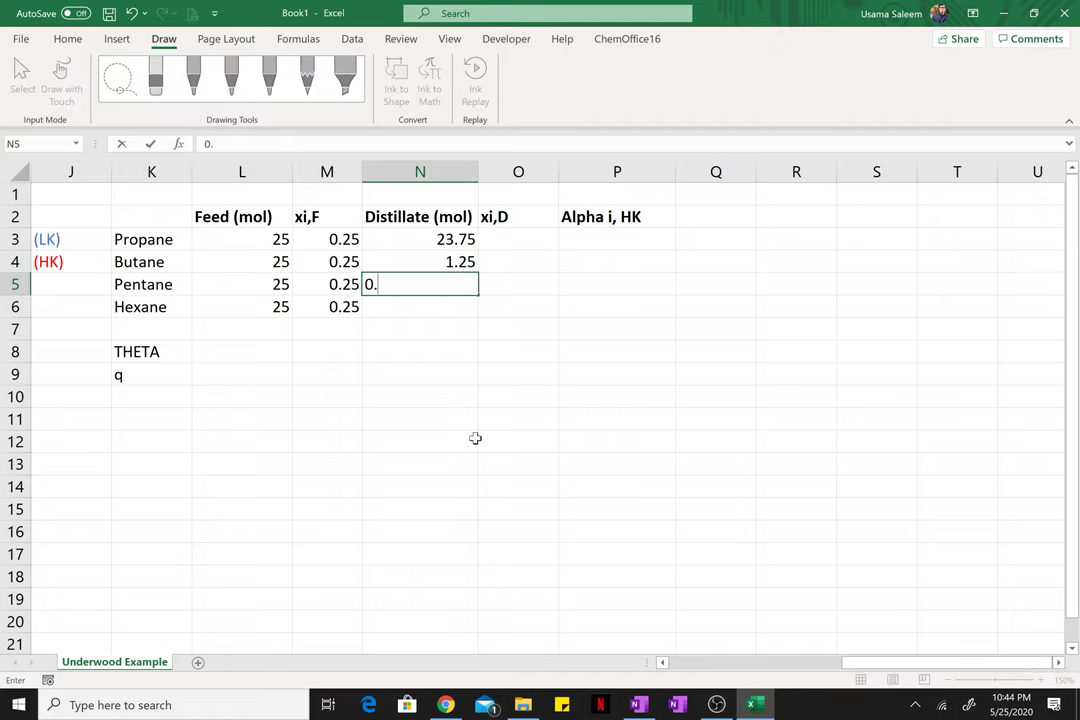
type("0053")
key("Return")
type("0.0000")
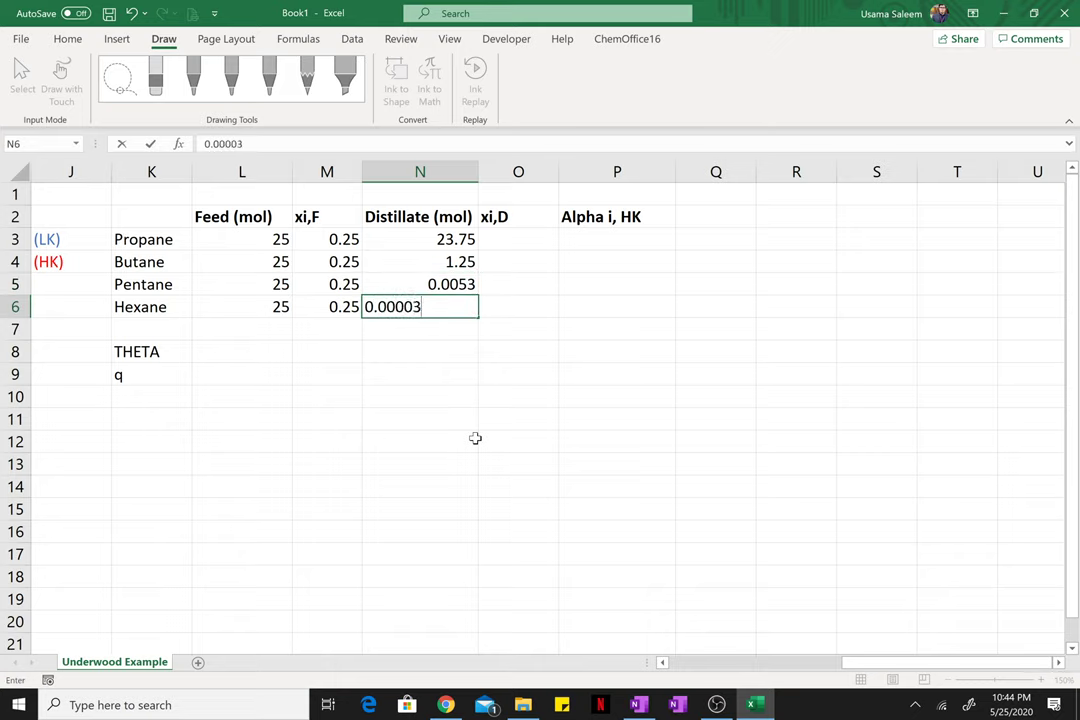
key("Return")
Step: Start propane's xi,D formula in O3 as its distillate N3 divided by the sum of N3:N6
left_click(506, 241)
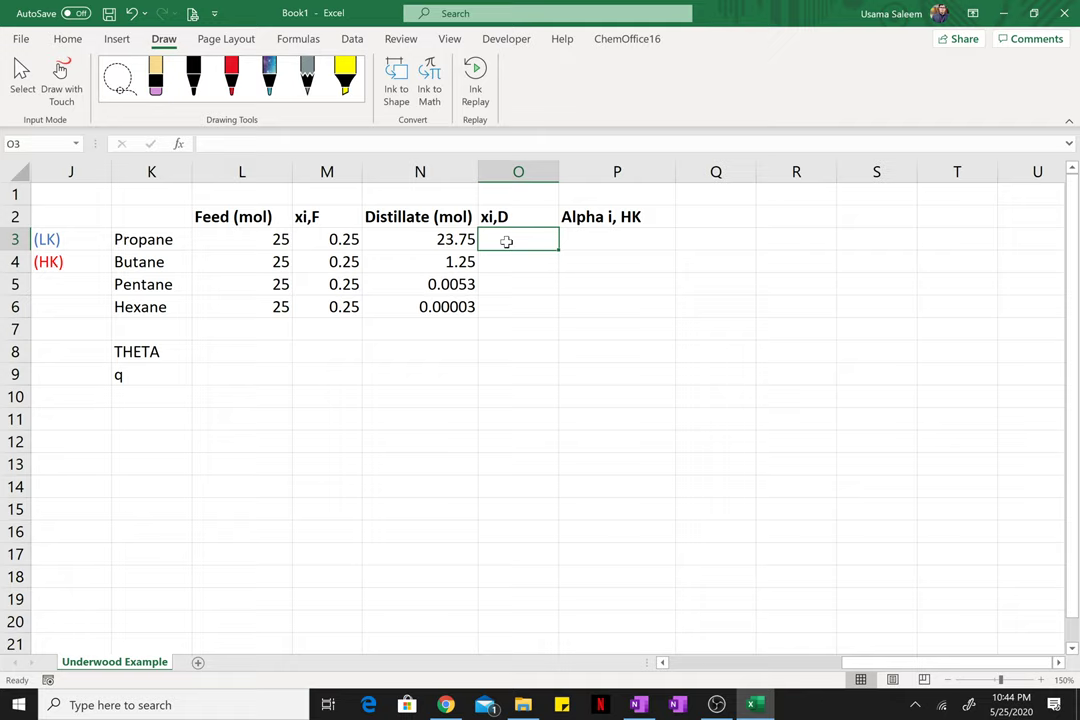
type("=")
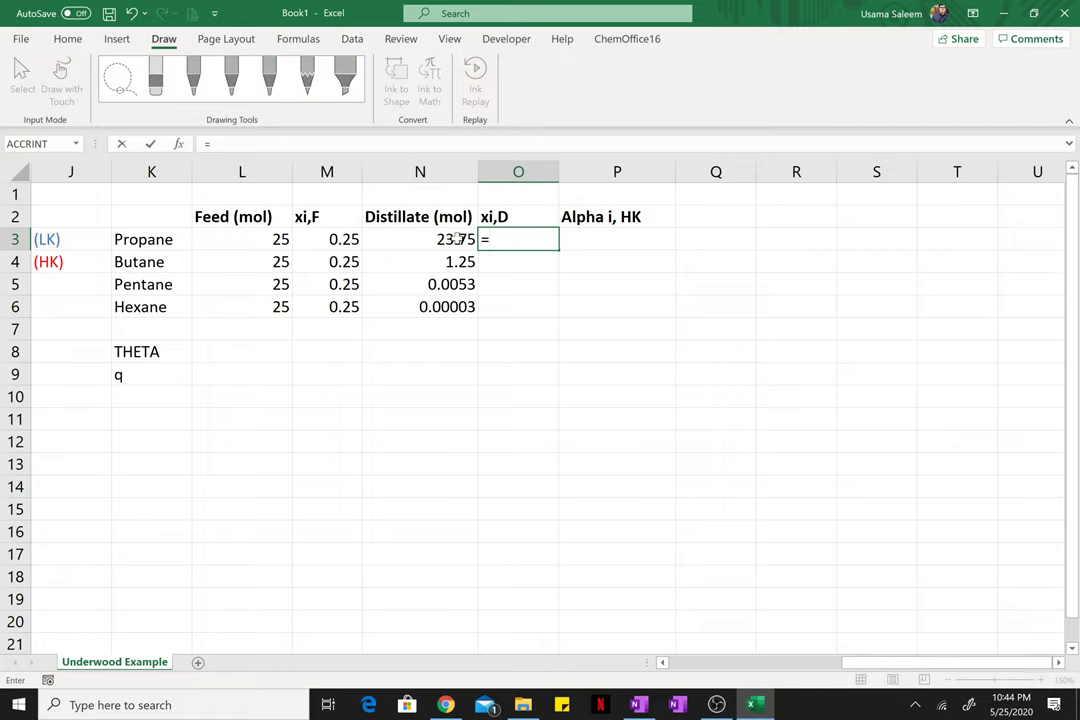
left_click(455, 239)
type("/s")
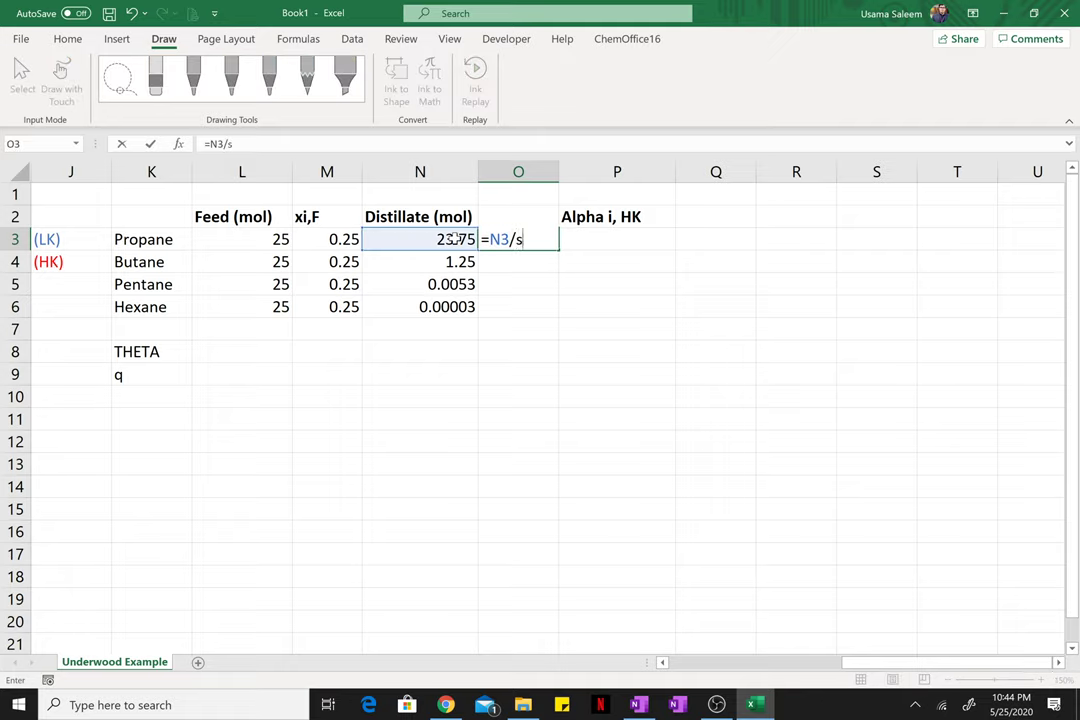
type("um(")
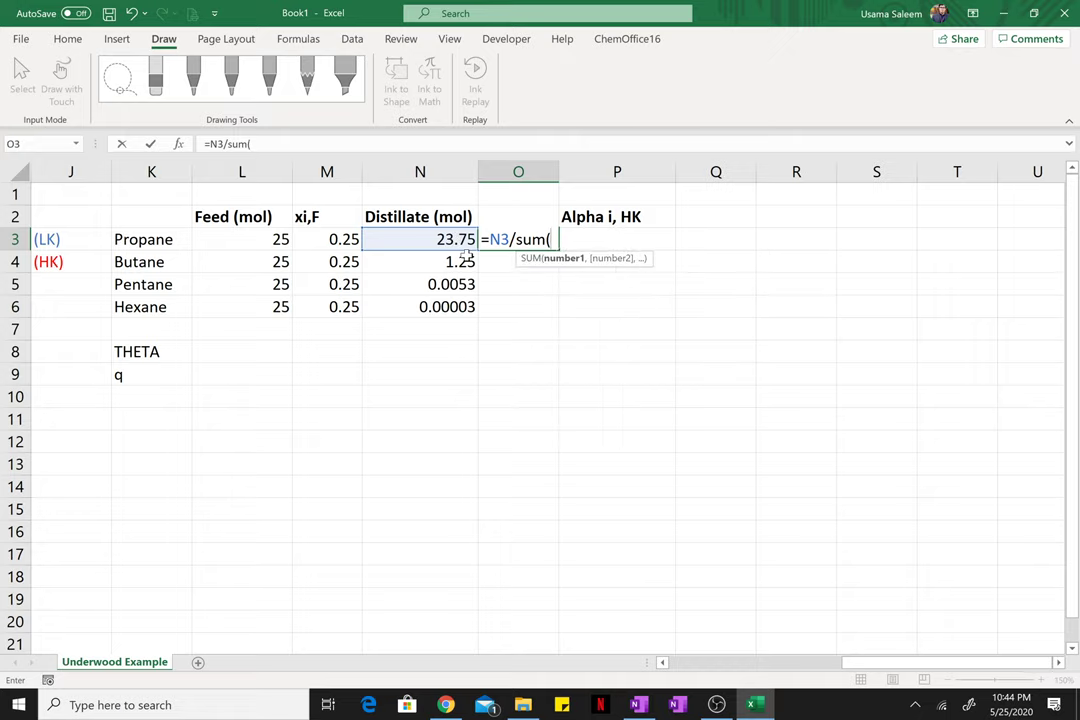
left_click_drag(455, 239, 458, 306)
Step: Make the sum range absolute as $N$3:$N$6 in propane's xi,D formula and fill the formula down through hexane
left_click(250, 143)
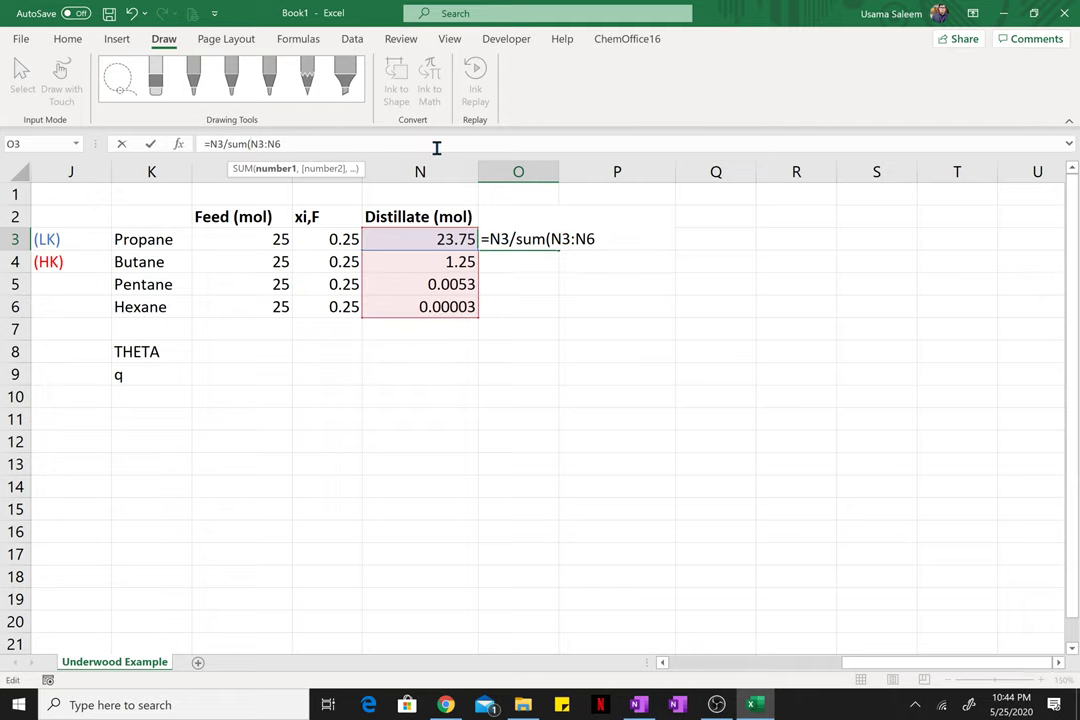
type("$N")
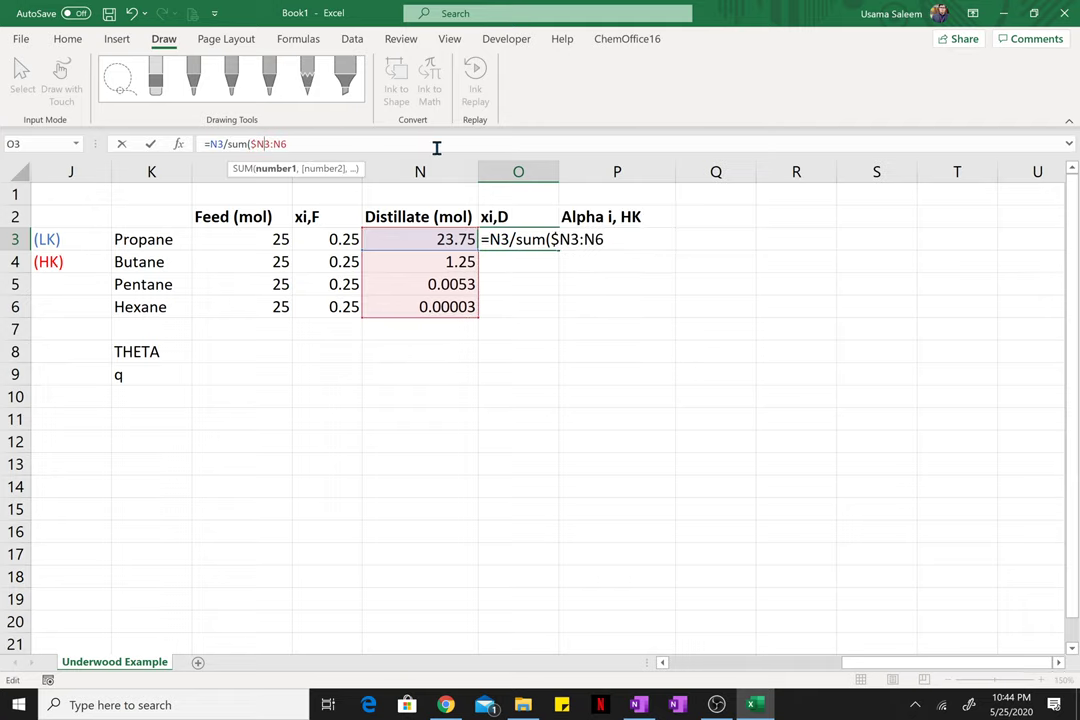
type("$")
key("Right")
key("Right")
type("$")
key("Right")
type("$")
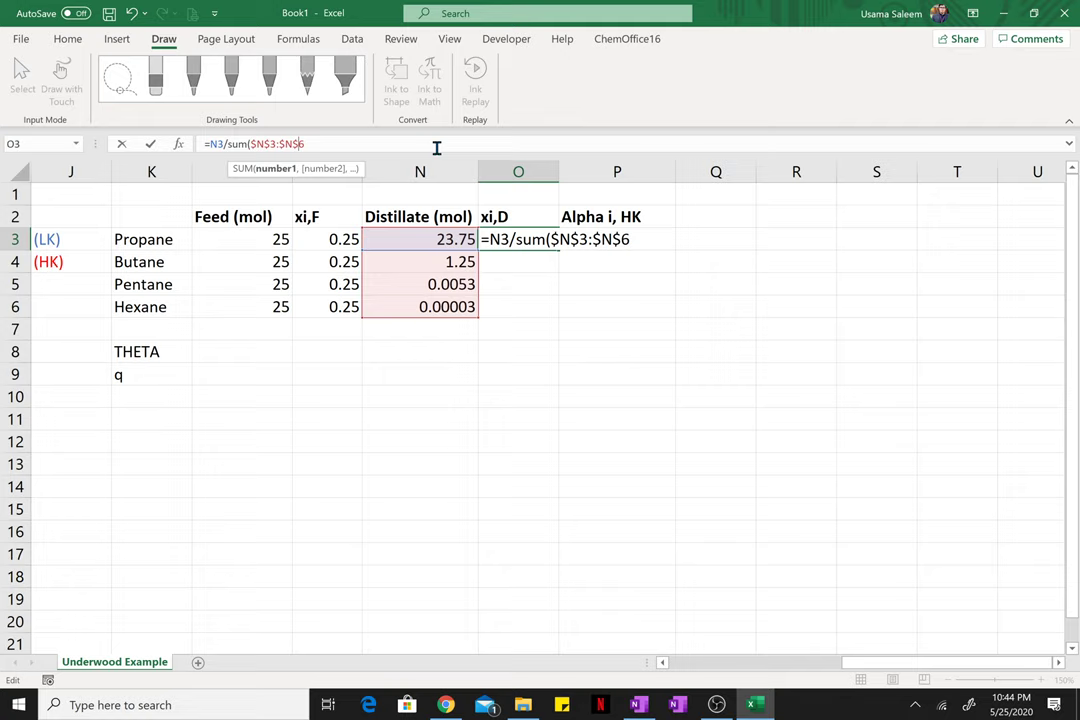
type(")")
key("Return")
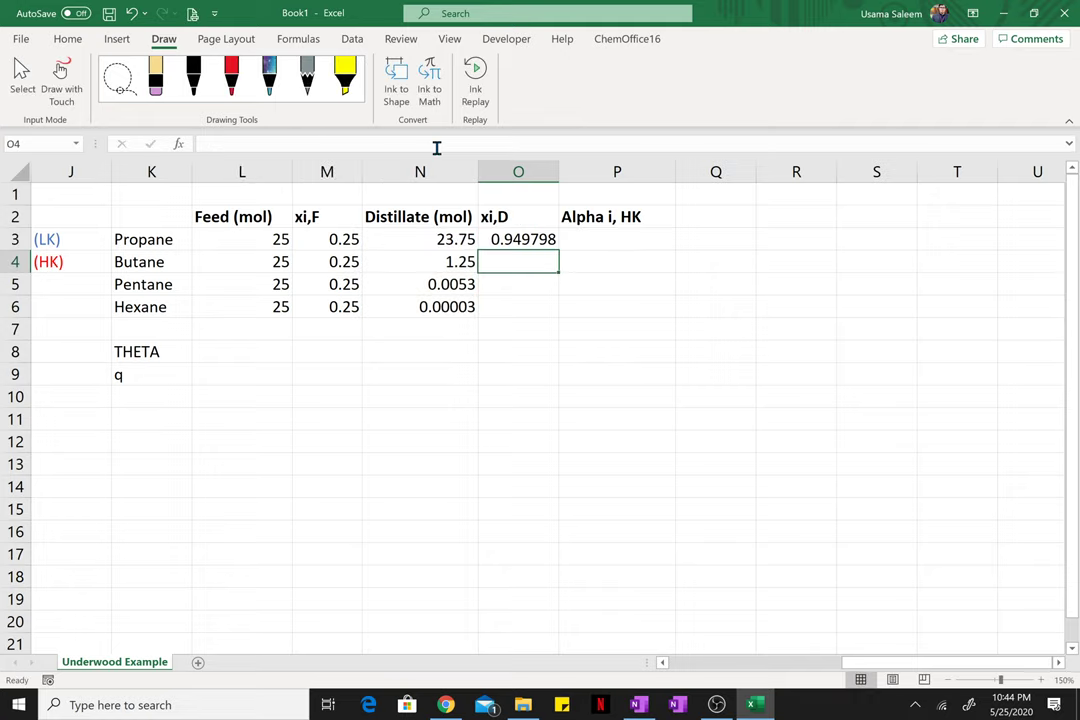
left_click(527, 239)
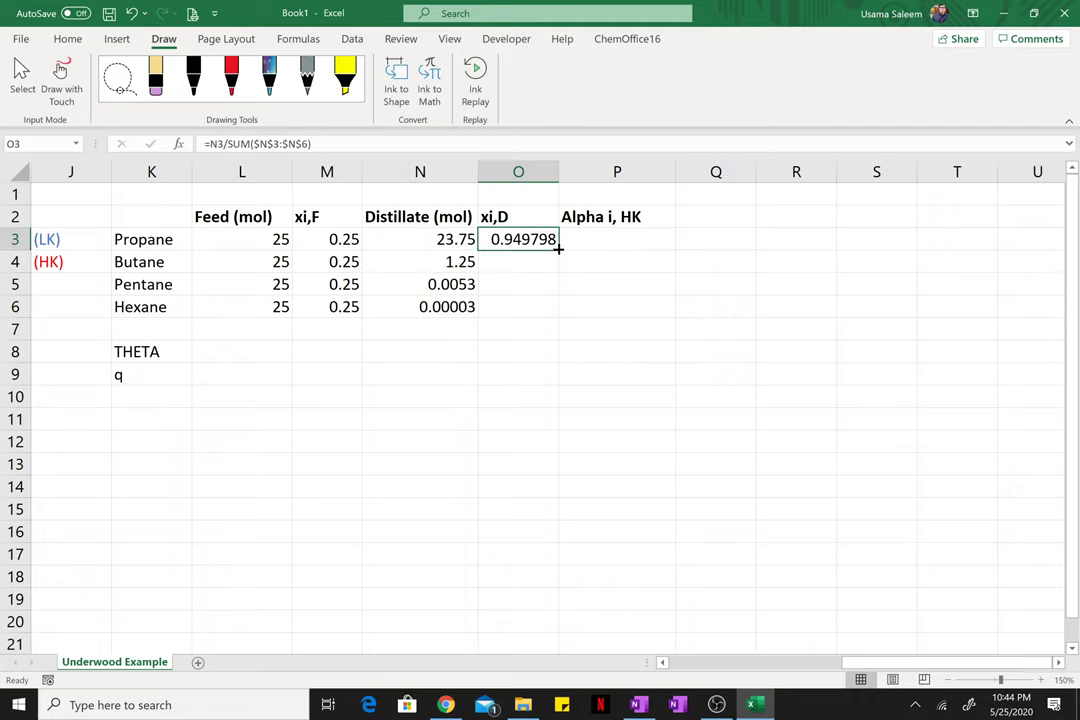
left_click_drag(559, 249, 559, 321)
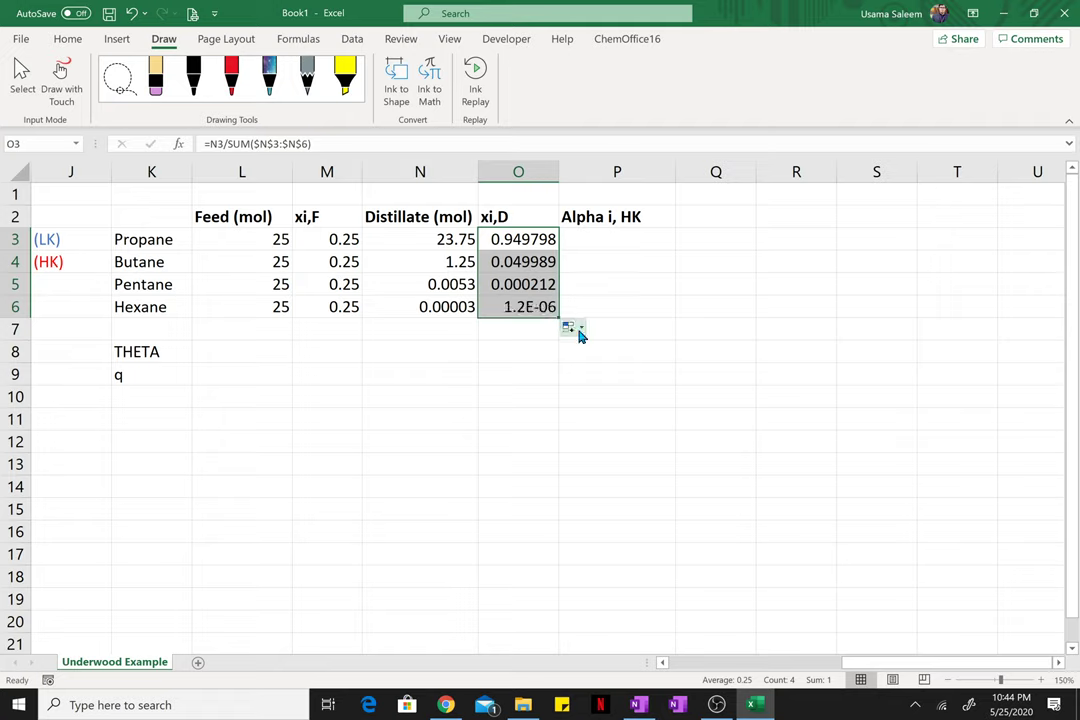
Step: Enter the Alpha i, HK values 3.38 for propane and 1 for butane
left_click(613, 239)
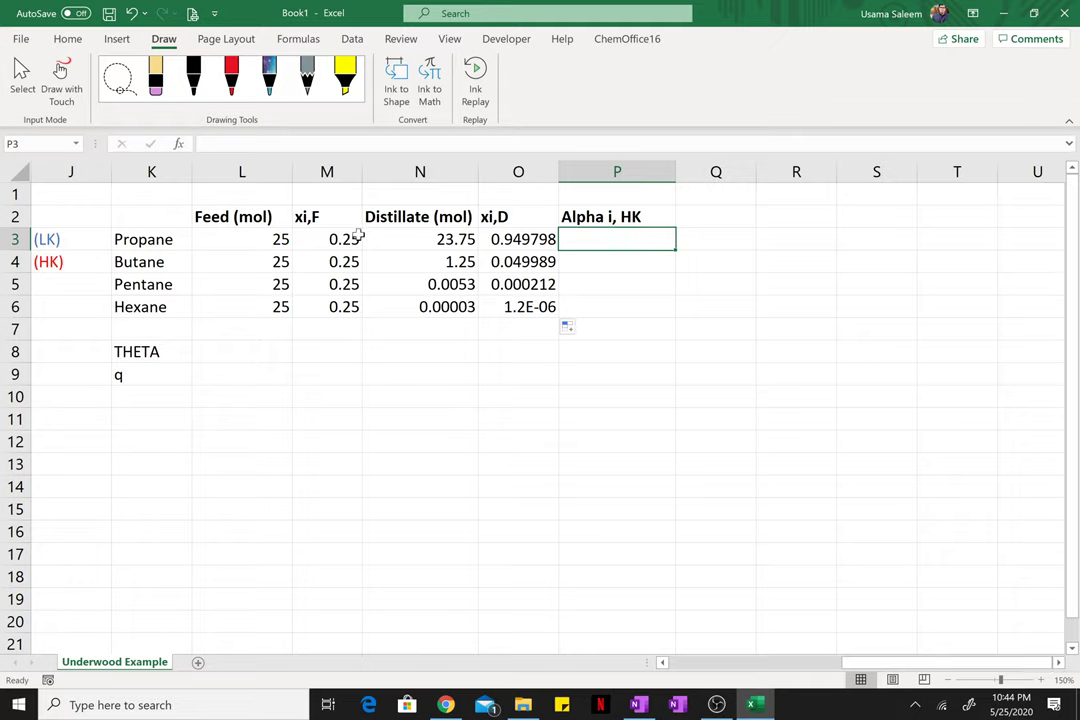
type("3.3")
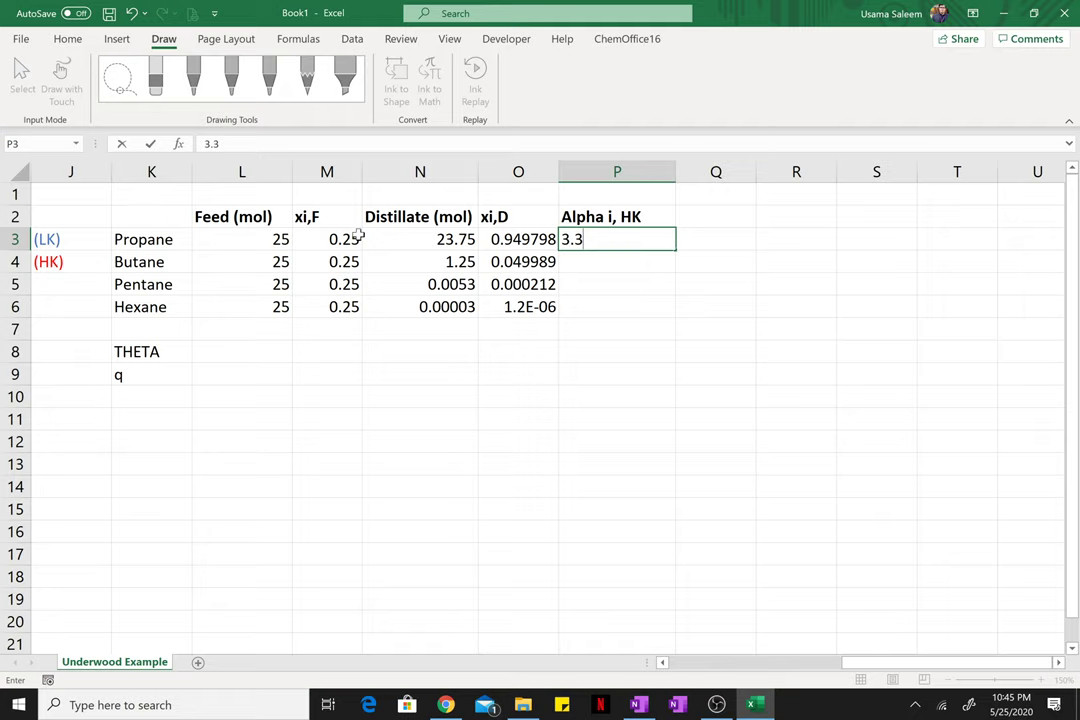
type("8")
key("Return")
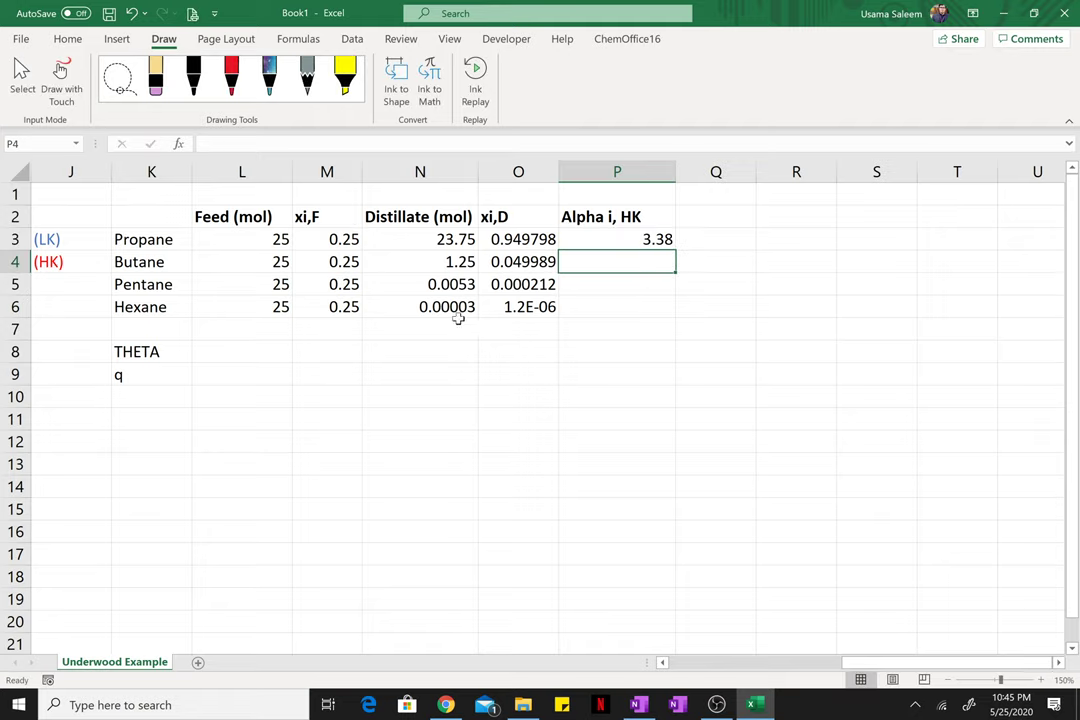
type("1")
key("Return")
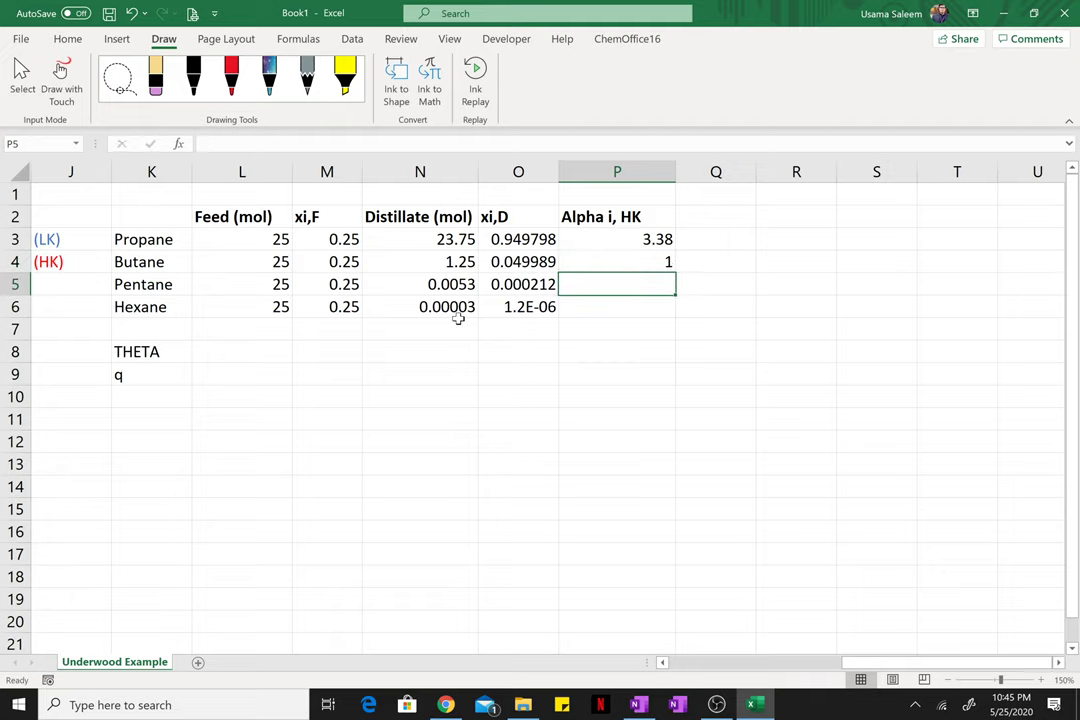
Step: Start pentane's Alpha i, HK as 0.308, switch to OneNote and look up the relative volatilities in the problem's alpha table
type("0.30")
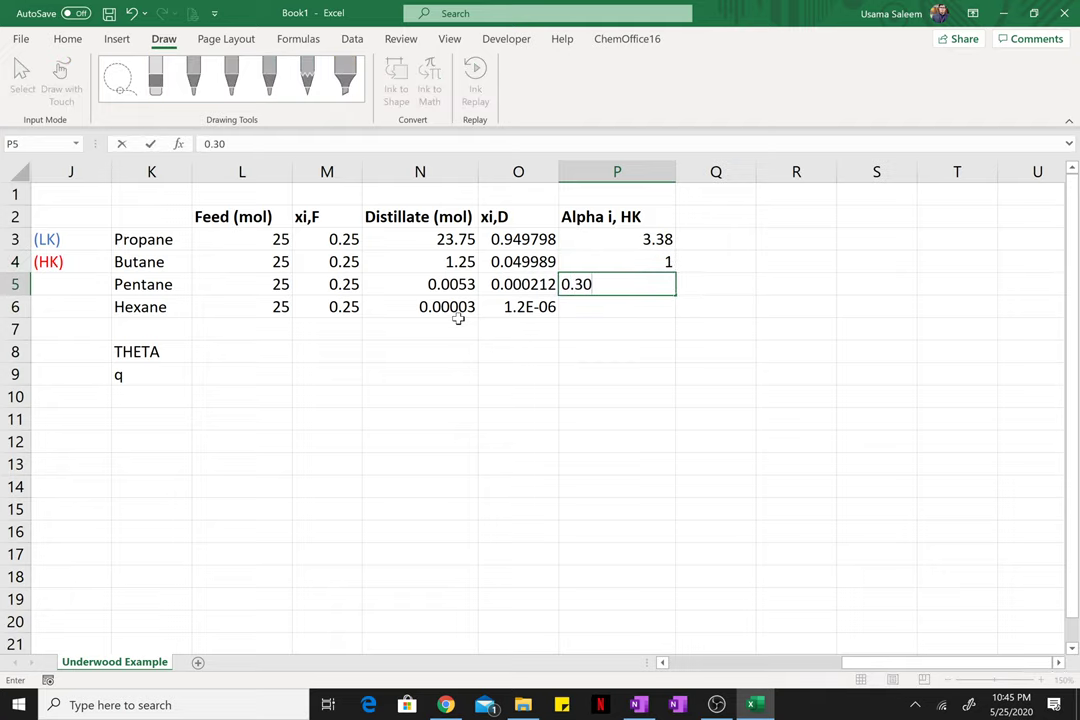
type("8")
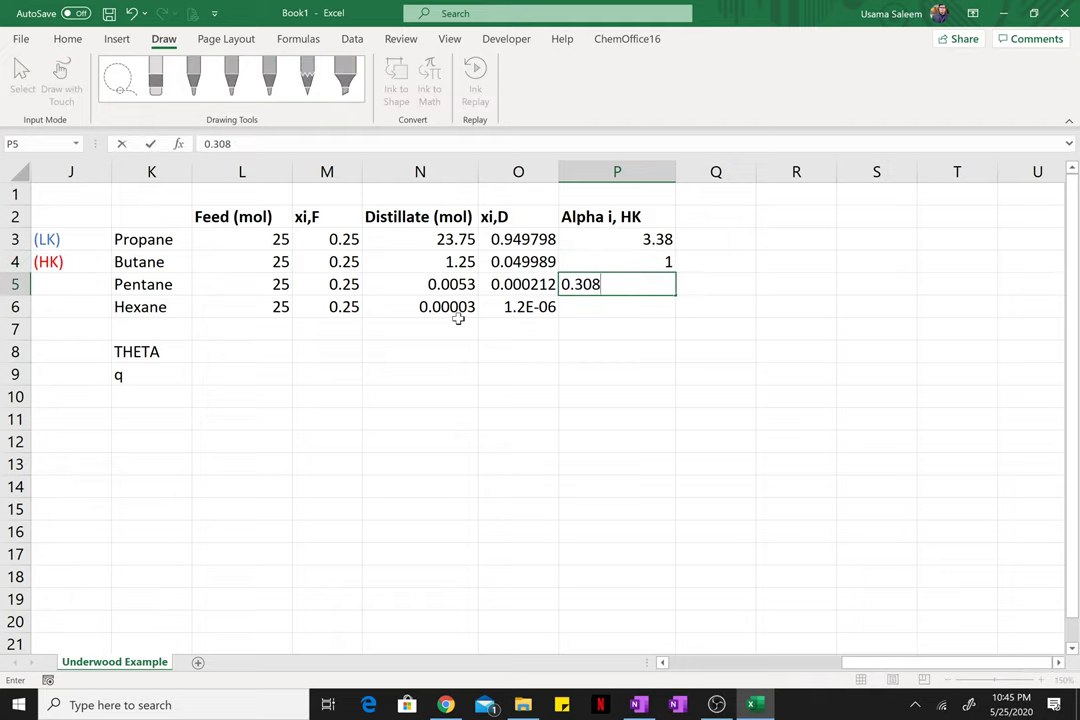
left_click(640, 705)
left_click(19, 100)
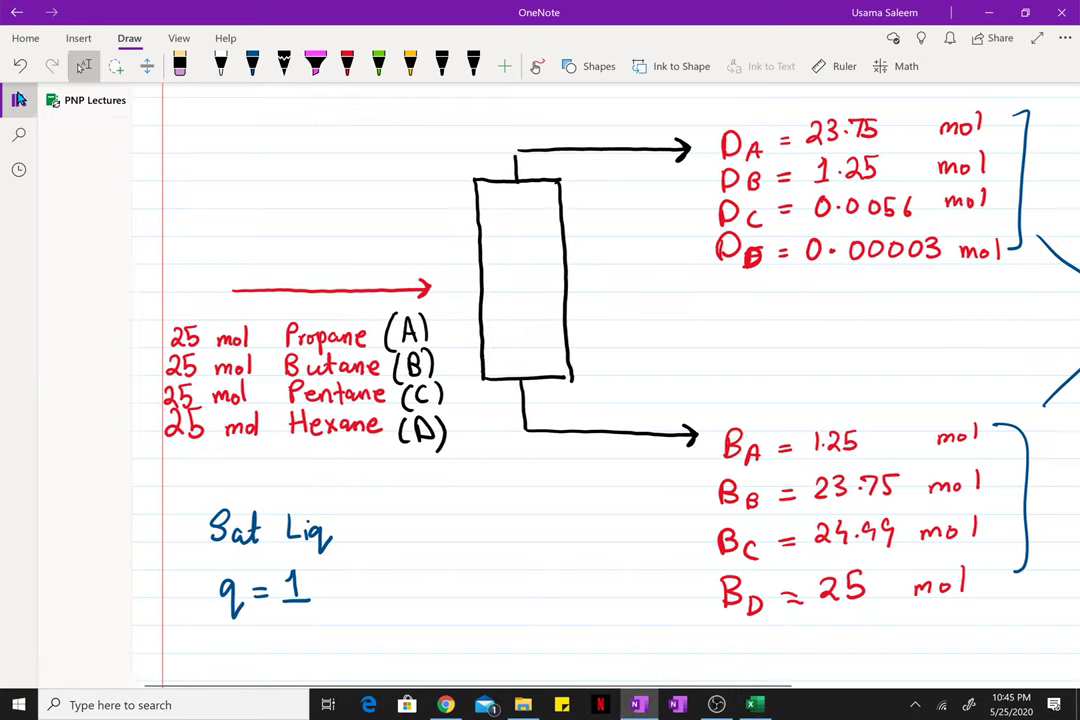
left_click(188, 217)
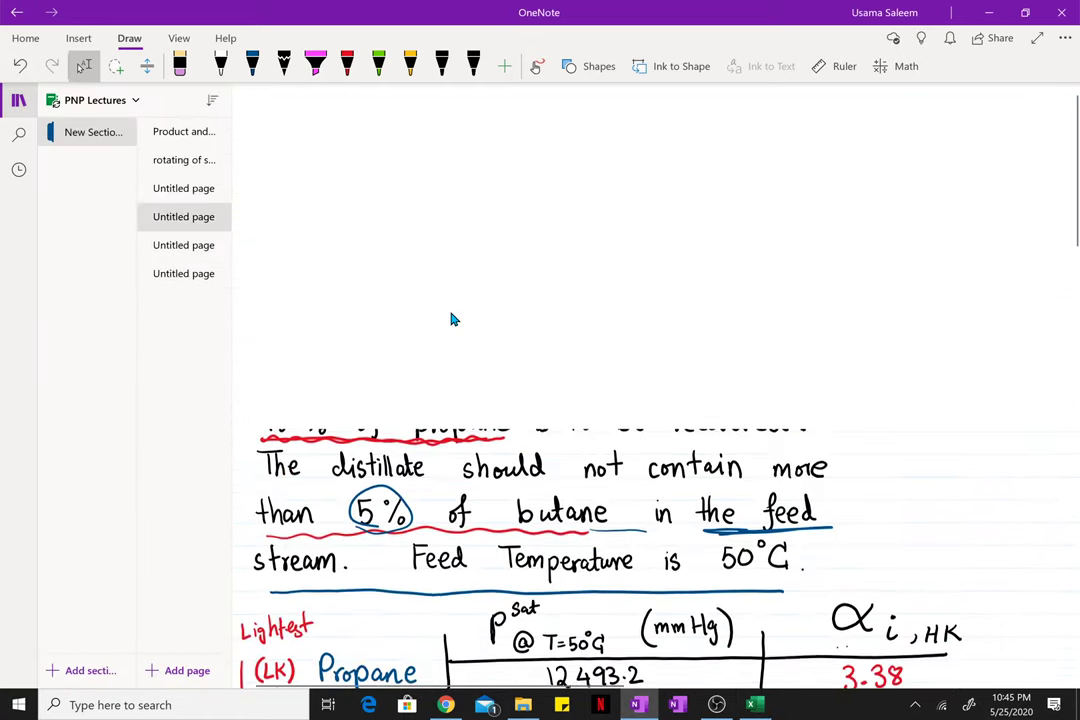
scroll(465, 306, "down", 3)
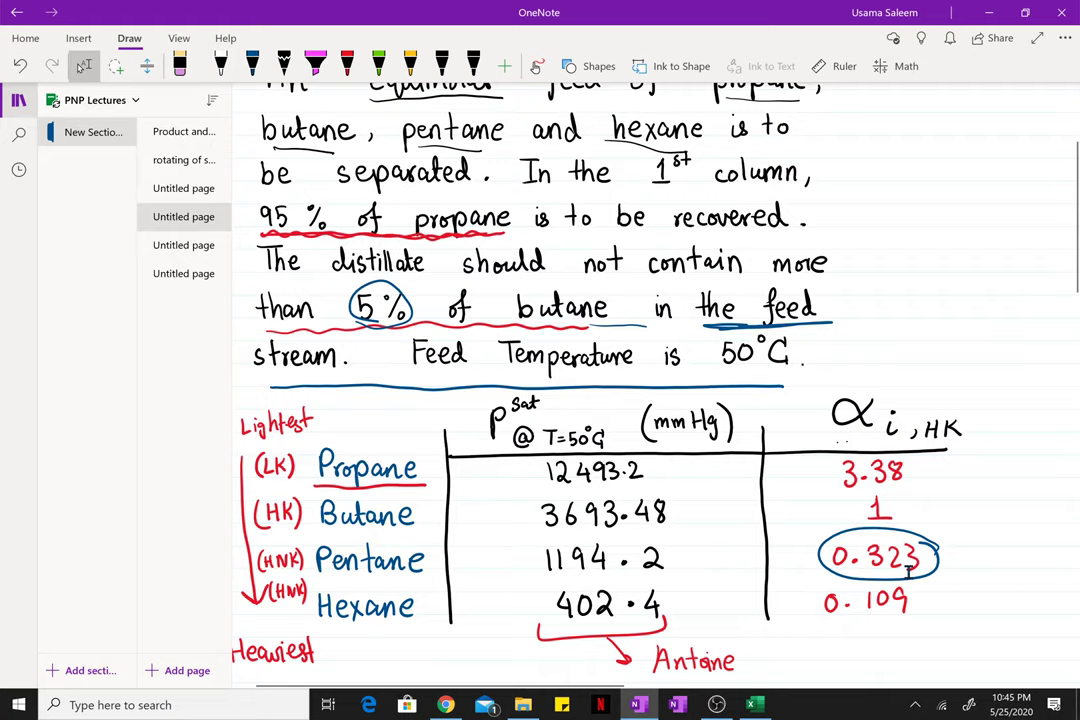
Step: Switch back to Excel and enter the Alpha i, HK values 0.323 for pentane and 0.109 for hexane
left_click(754, 705)
key("BackSpace")
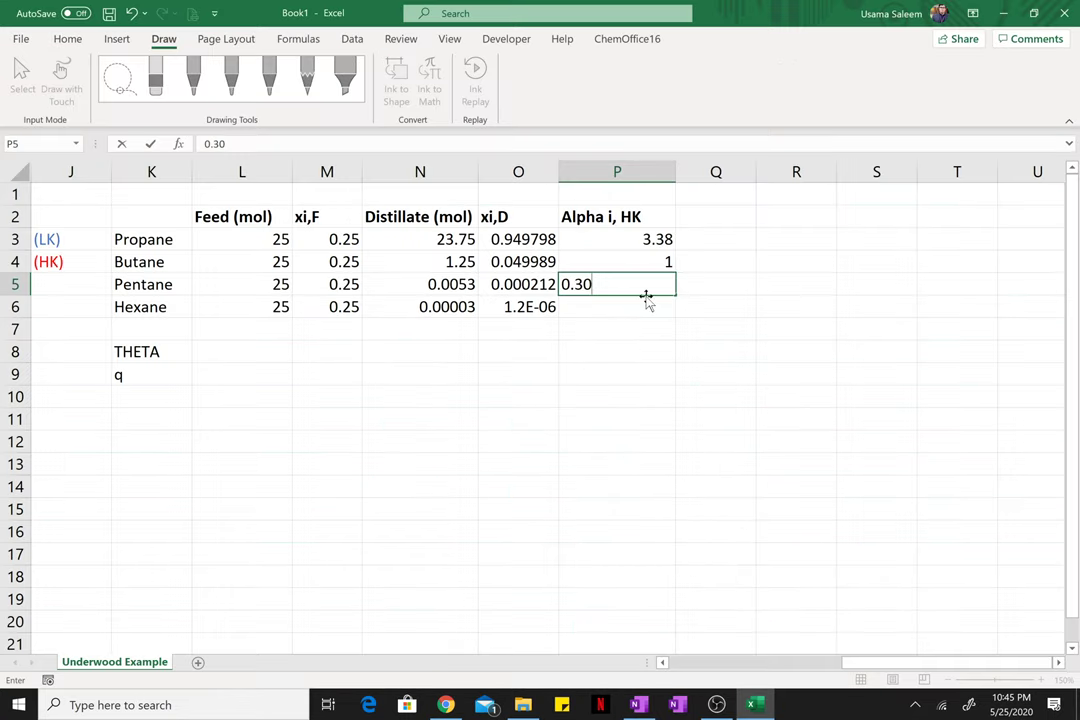
key("BackSpace")
type("23")
key("Return")
type("0")
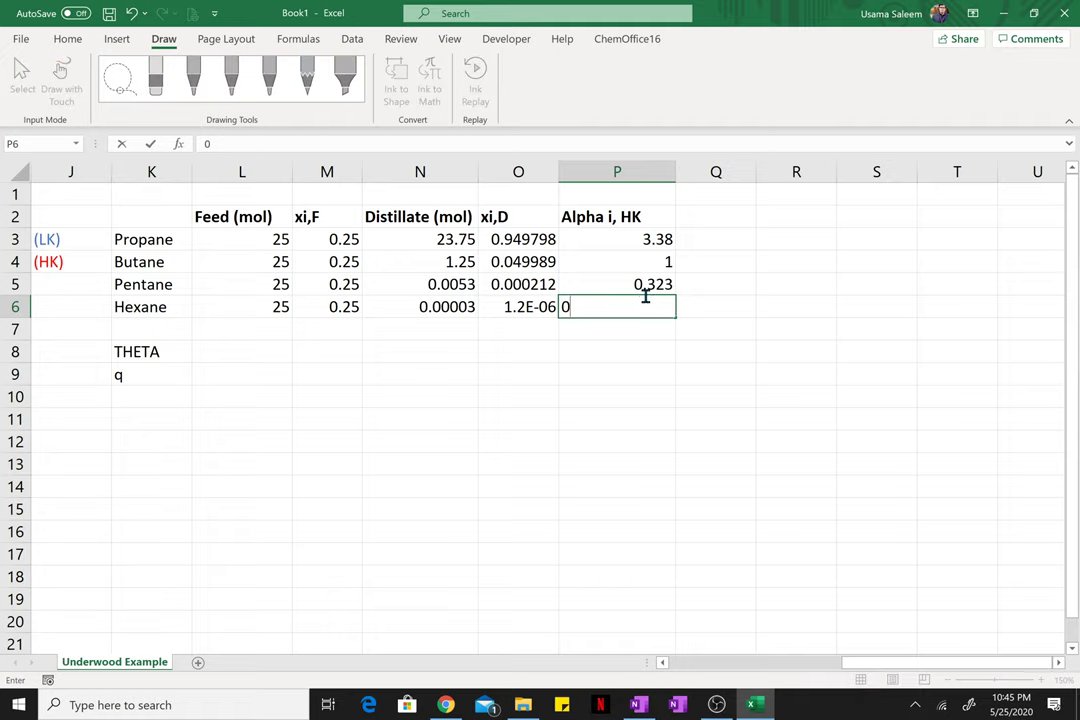
type(".109")
key("Return")
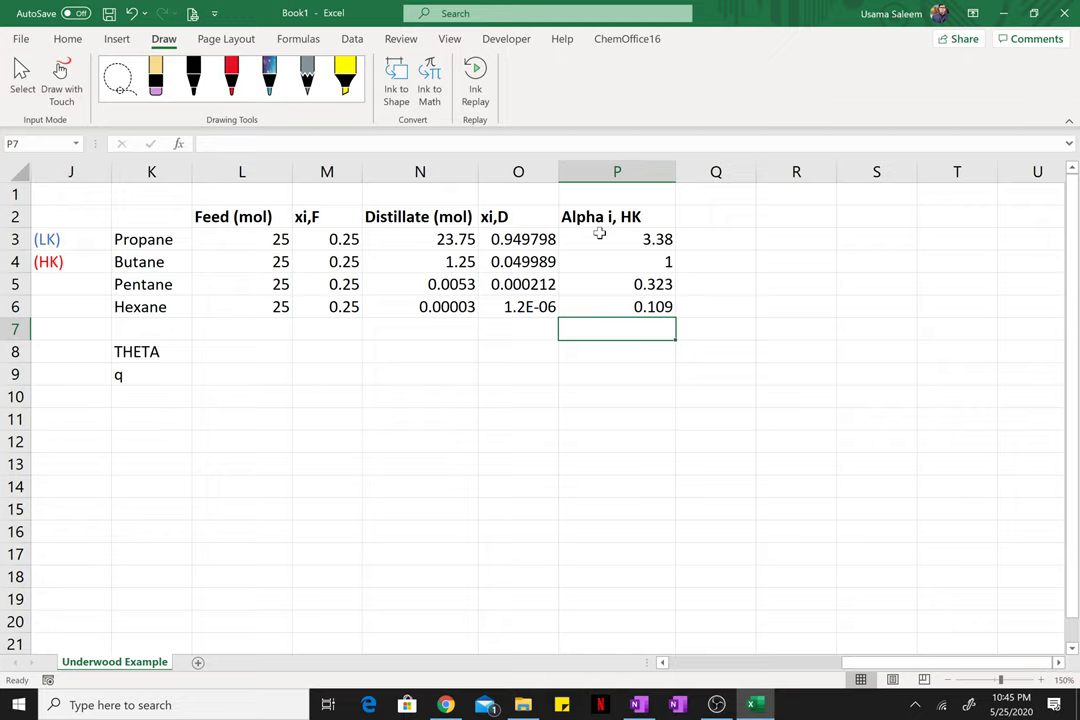
Step: Set q to 1 in L9 and the initial THETA guess to 1.1 in L8
left_click(220, 377)
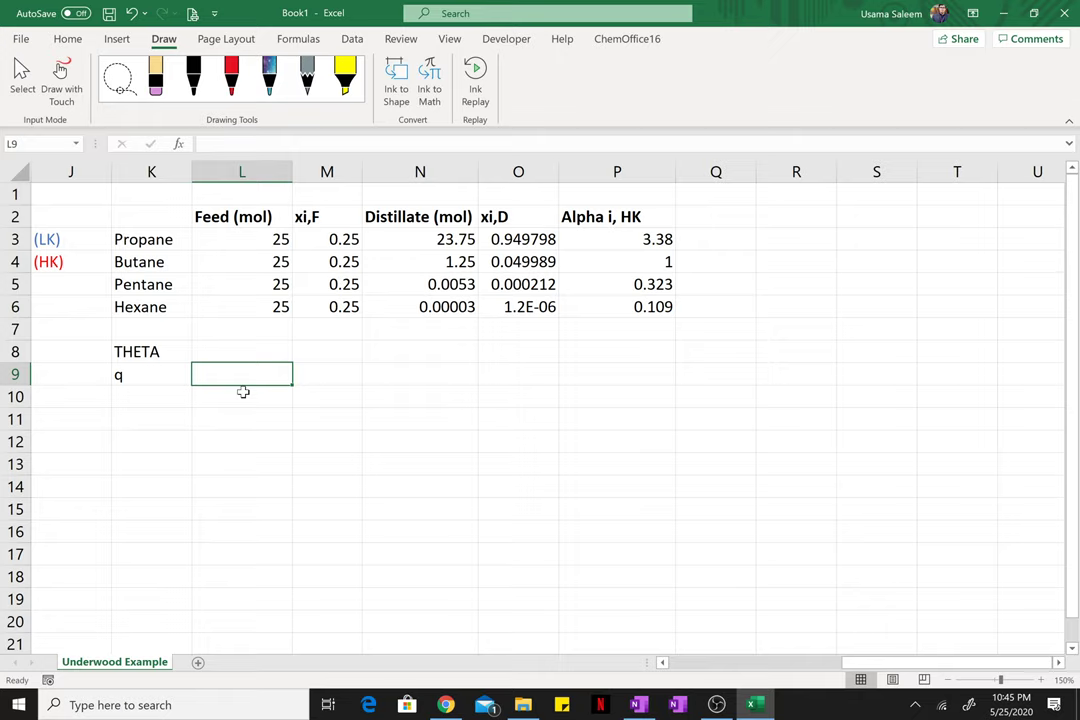
type("1")
key("Return")
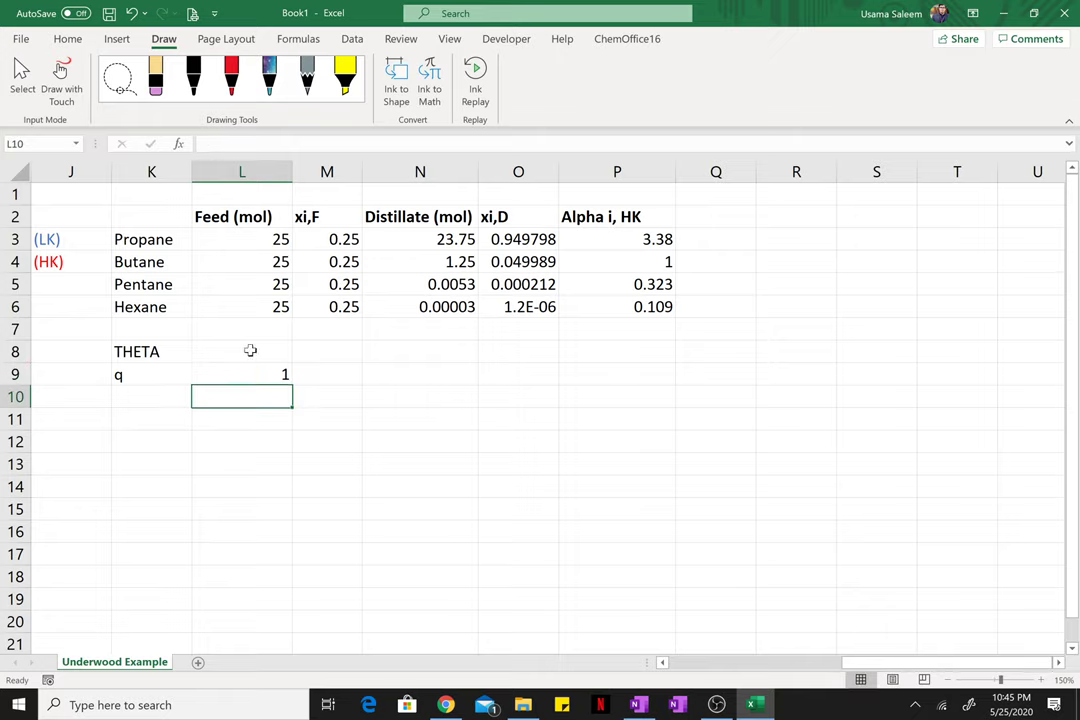
left_click(250, 351)
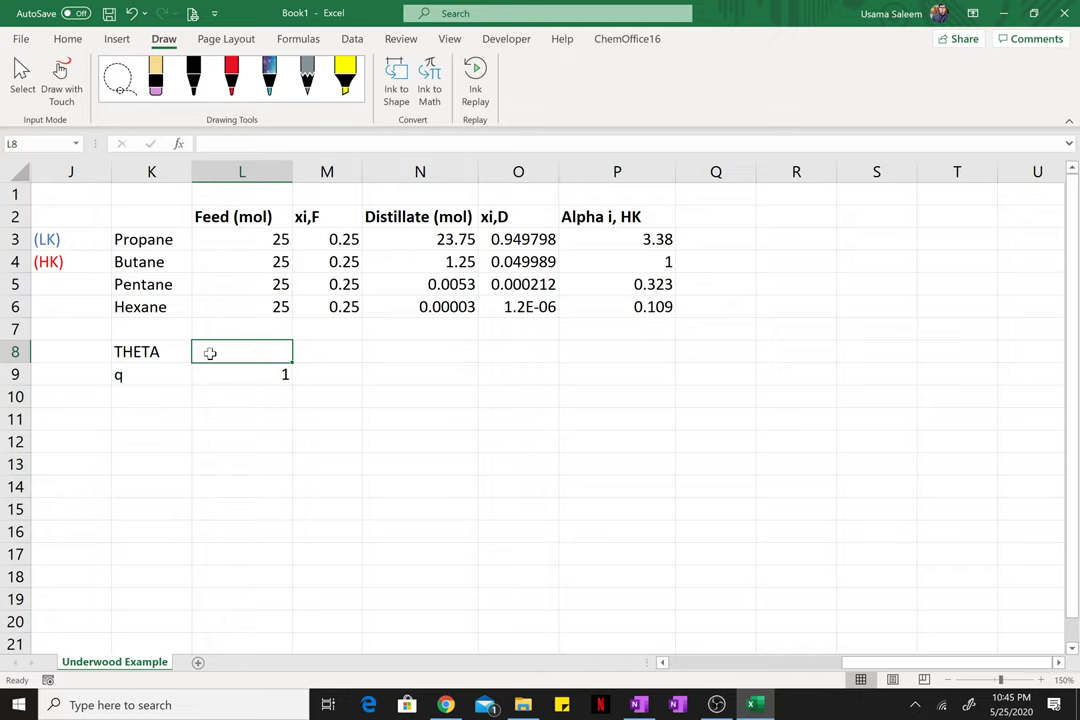
type("1.1")
key("Return")
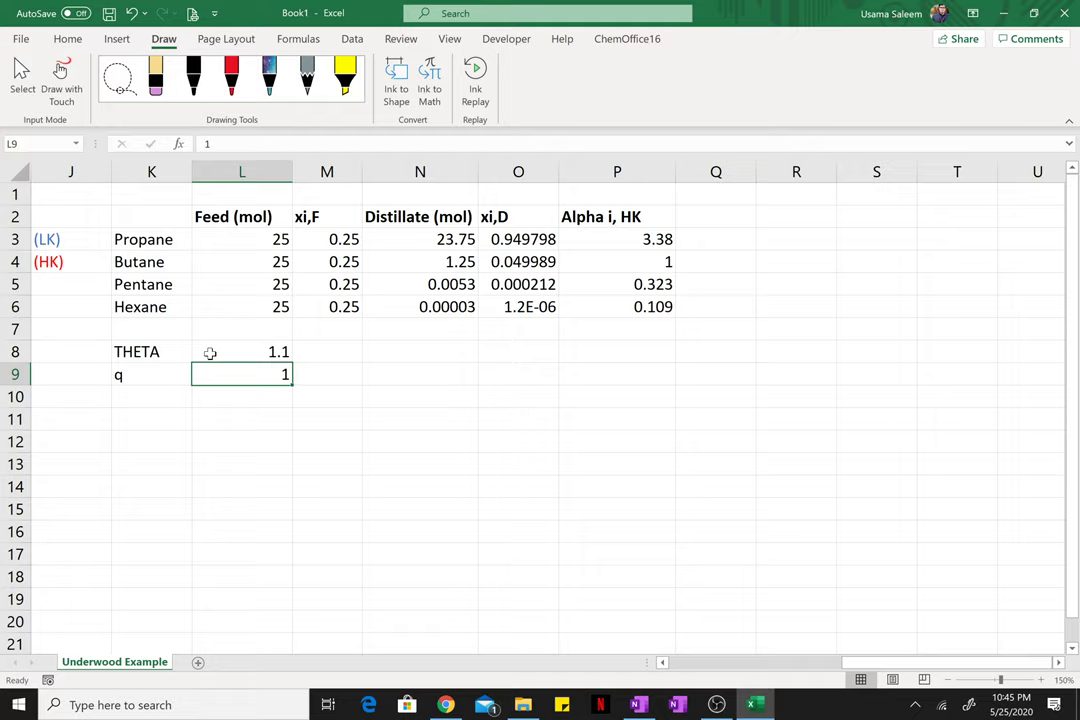
Step: Switch to OneNote and review the Underwood equation relating 1 - q to alpha, xi,F and theta
left_click(708, 218)
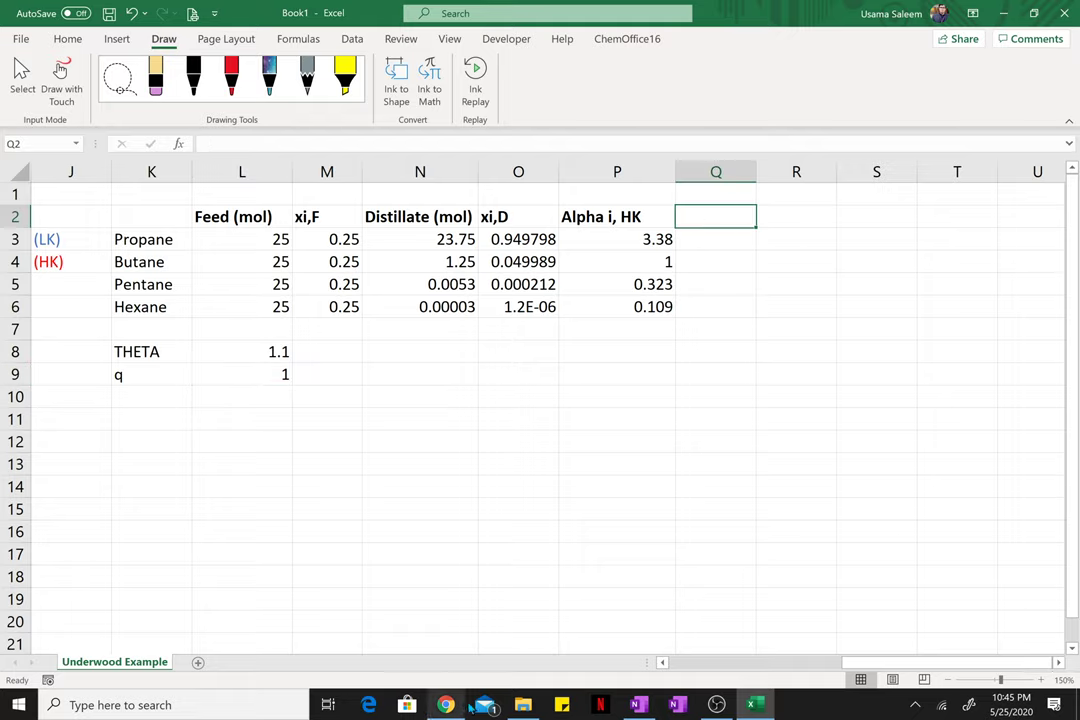
left_click(637, 705)
left_click(193, 276)
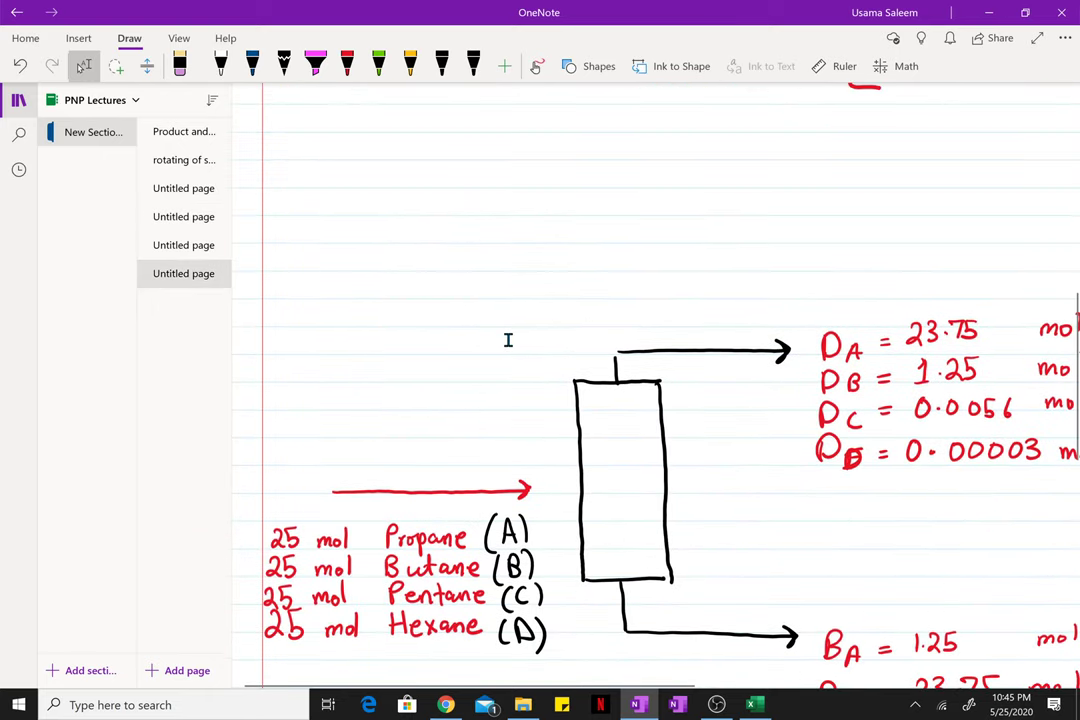
scroll(506, 333, "up", 5)
scroll(770, 180, "up", 2)
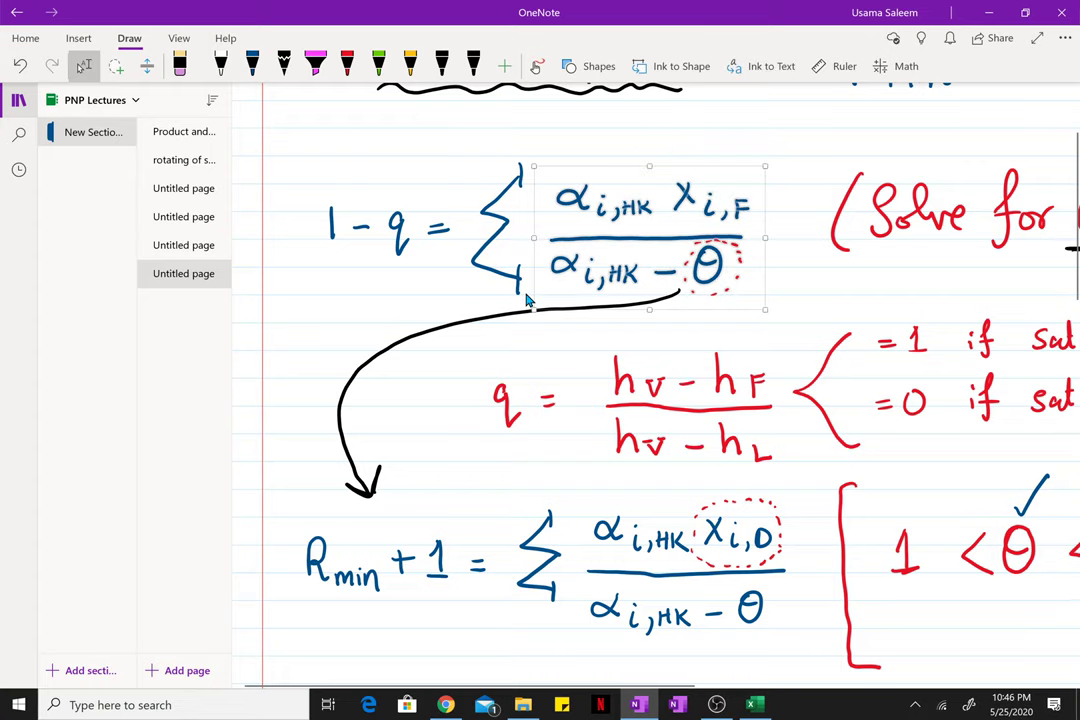
left_click(551, 421)
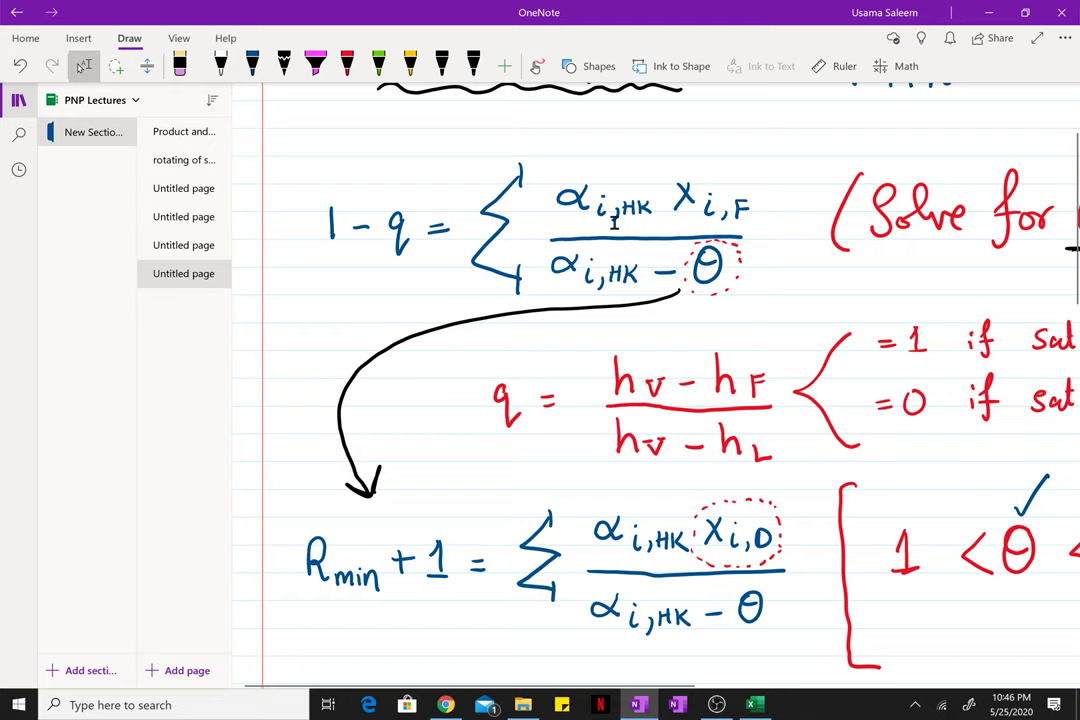
Step: Switch back to Excel and enter the column header LHS in Q2, beside Alpha i, HK
left_click(755, 706)
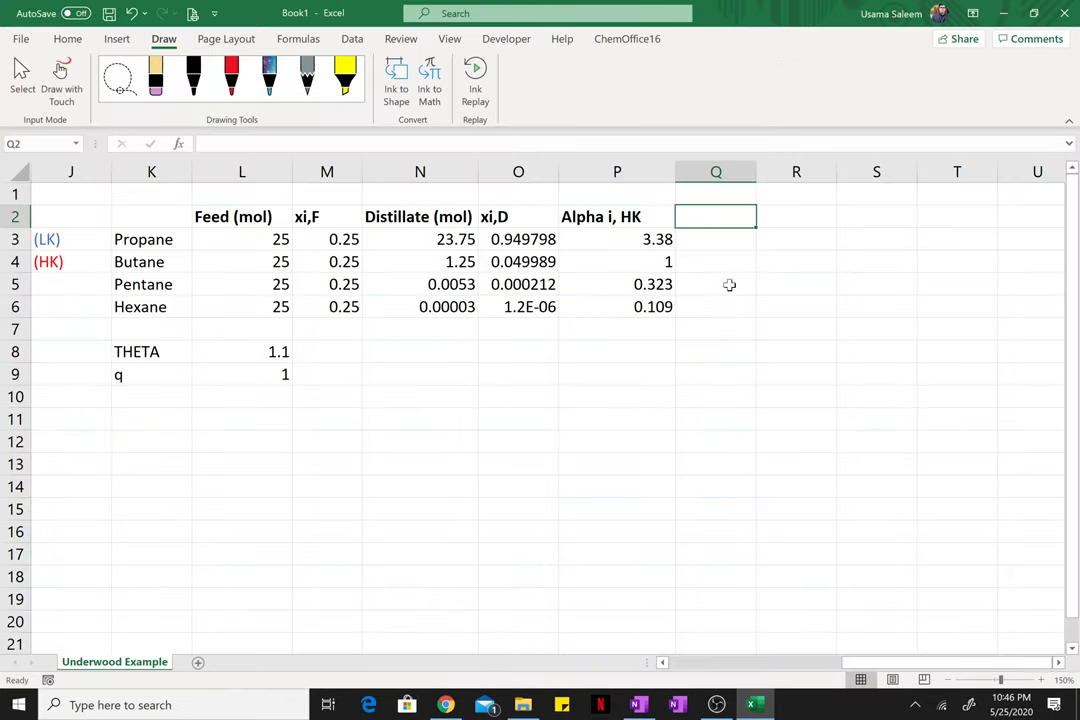
type("LH")
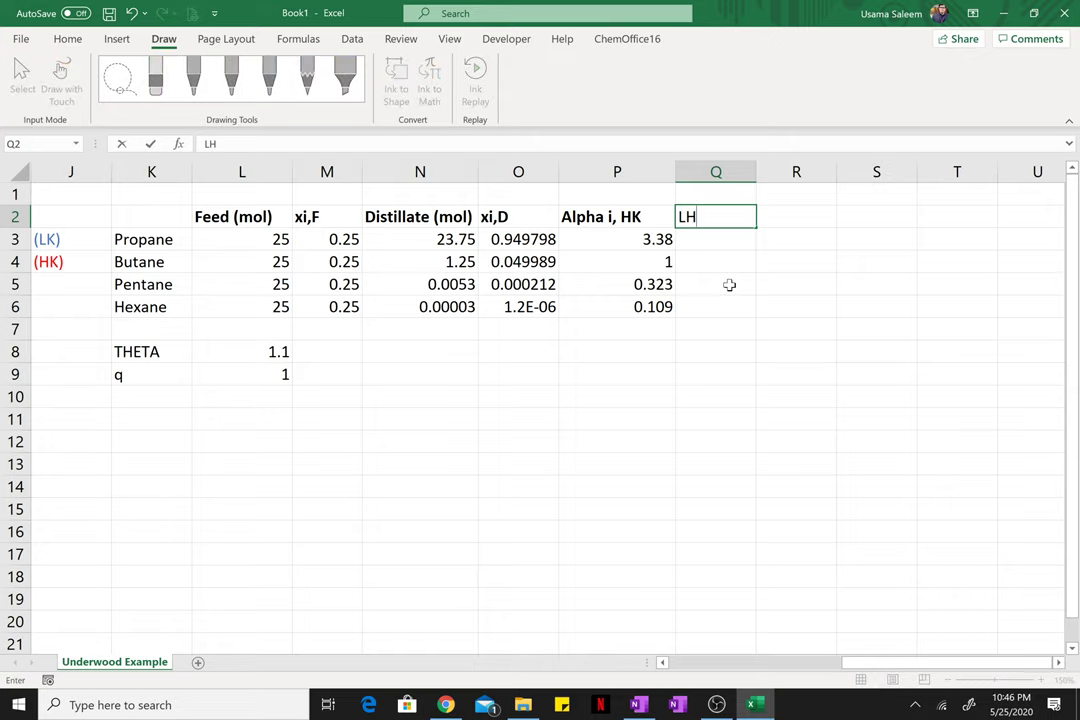
type("S")
key("Return")
Step: Start propane's LHS formula in Q3 as P3*M3 divided by the difference of P3 and THETA in L8
type("=")
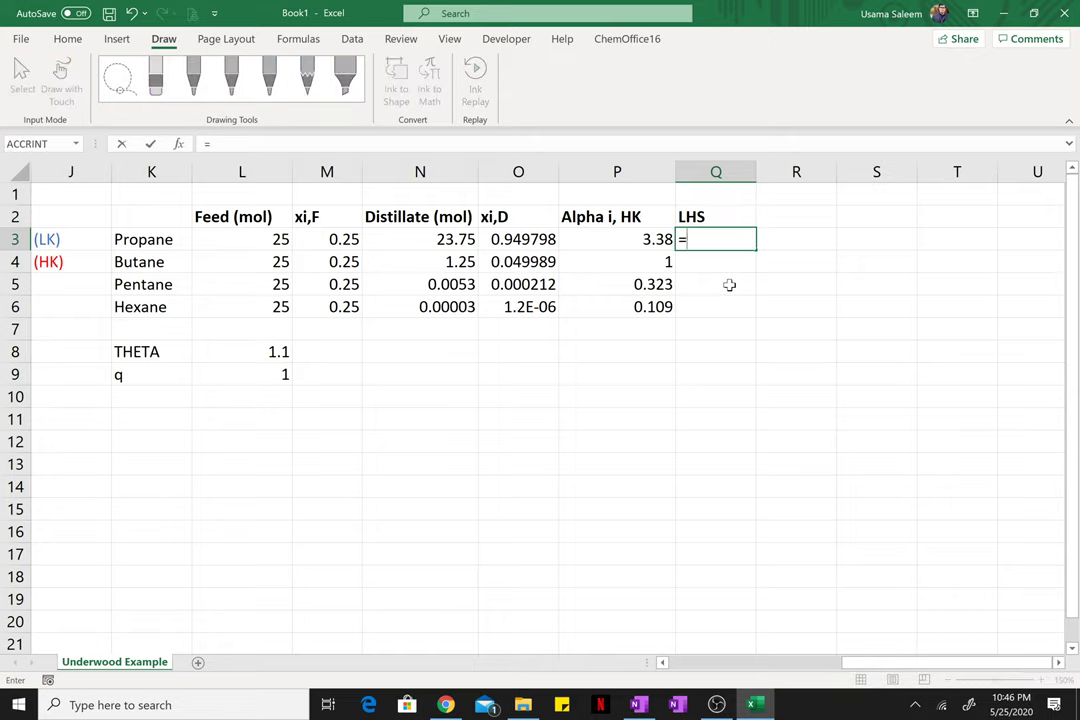
left_click(638, 239)
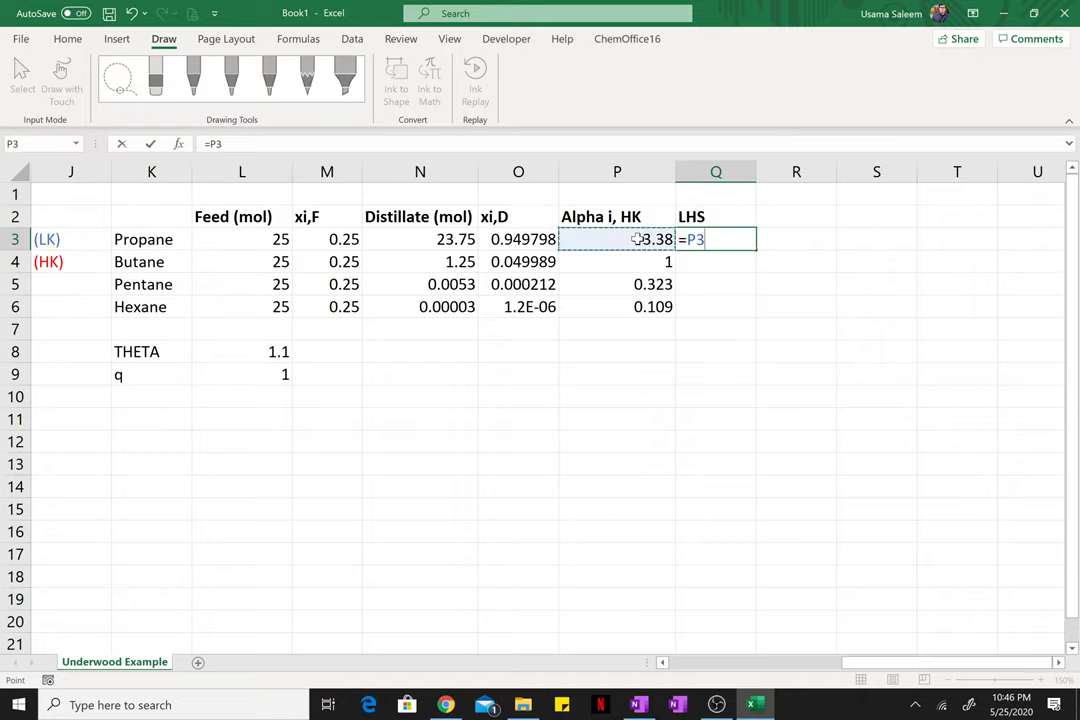
type("*")
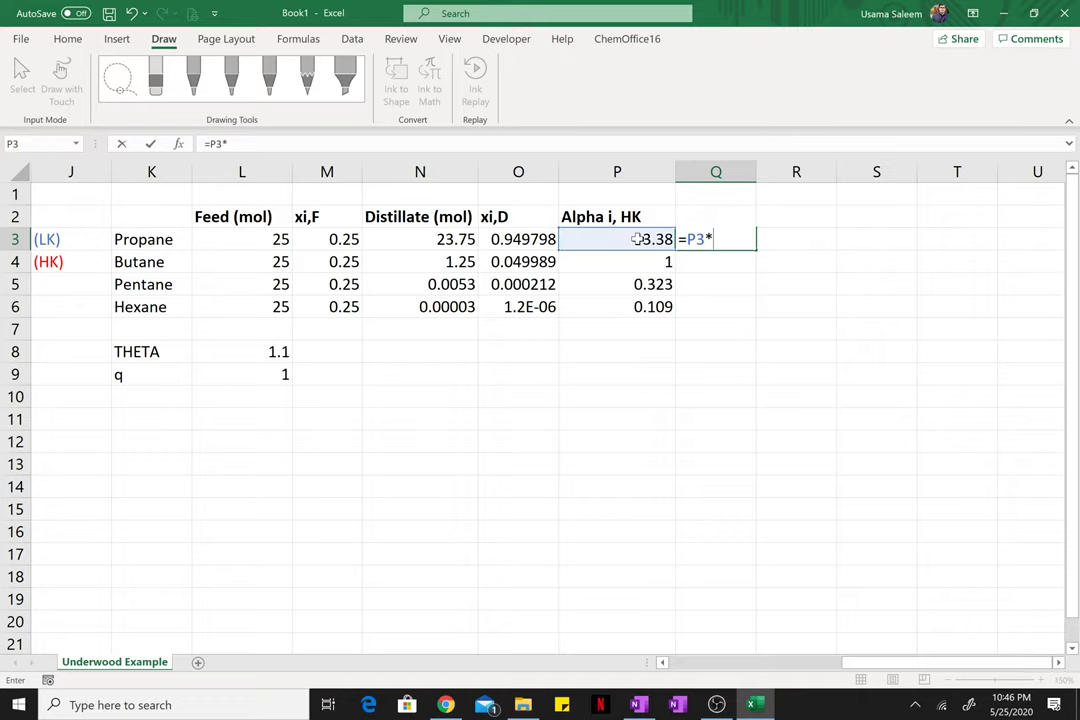
left_click(338, 235)
type("/(")
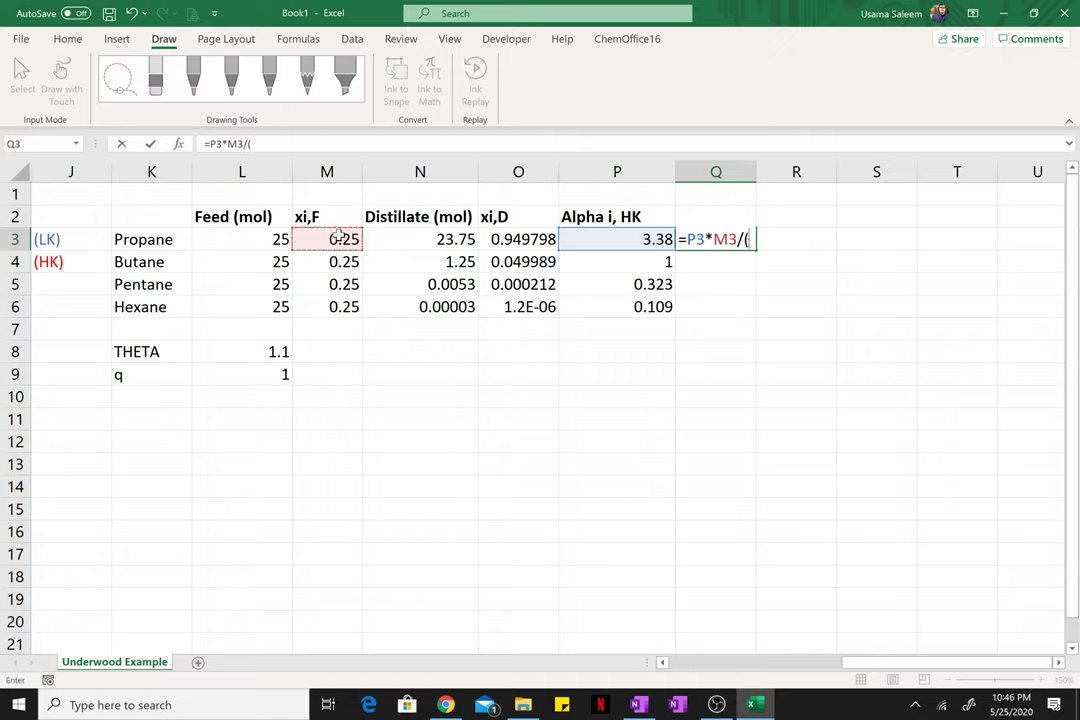
left_click(576, 236)
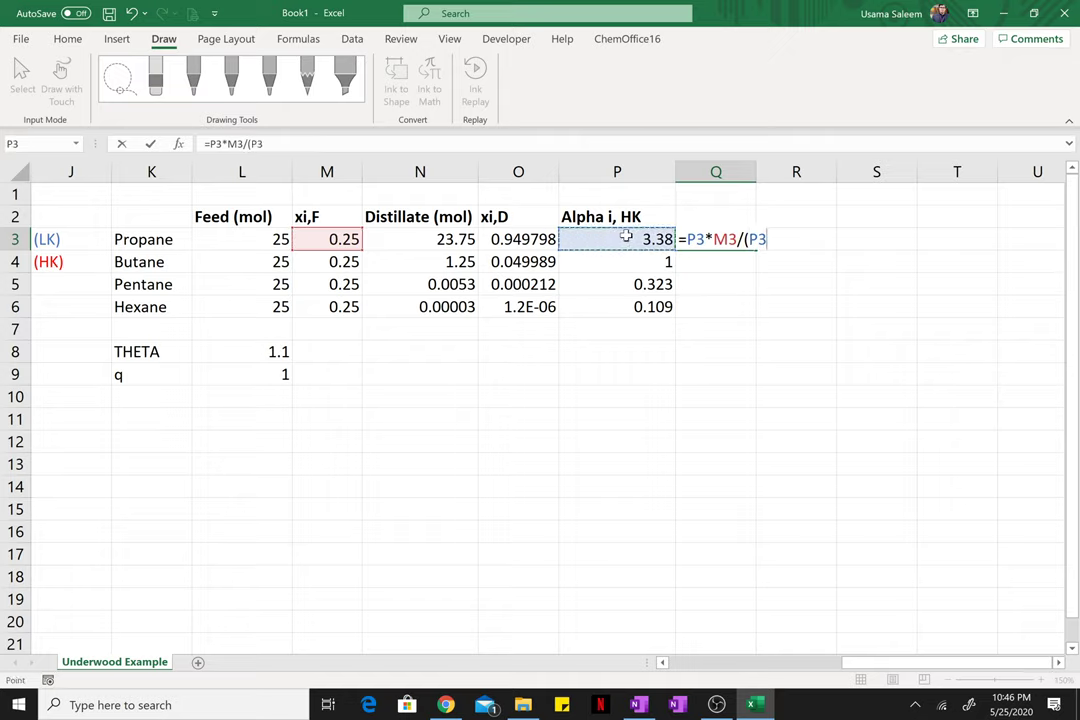
type("-")
left_click(280, 353)
Step: Make the THETA reference absolute as $L$8 in propane's LHS formula and fill the formula down through hexane
left_click(270, 144)
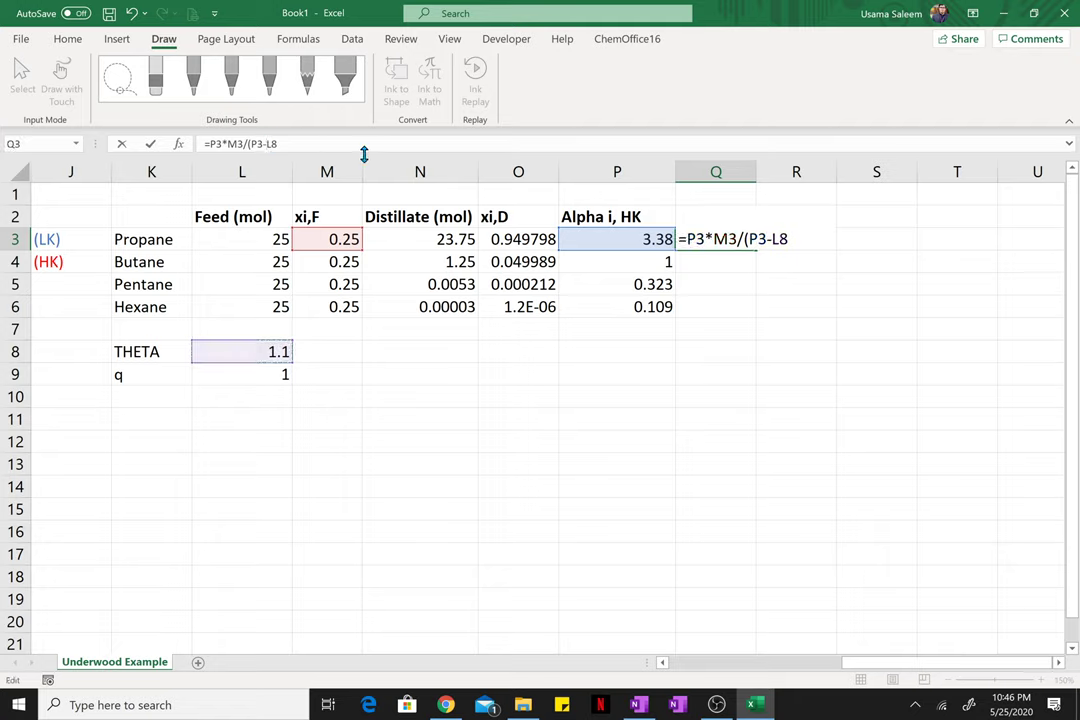
type("$L")
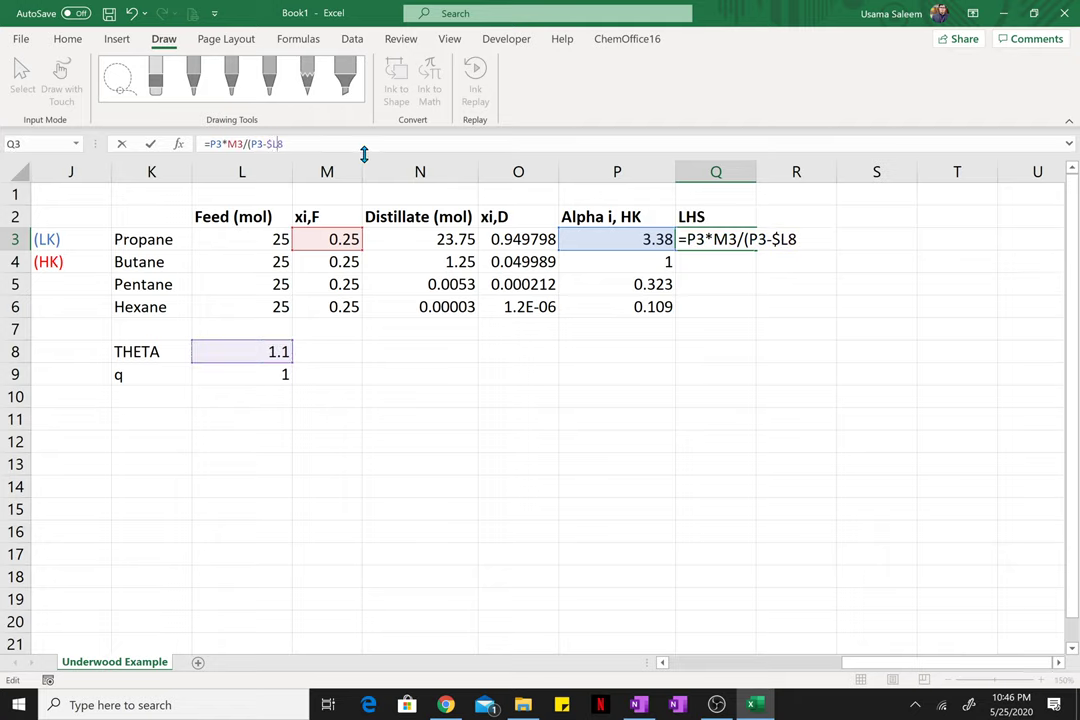
type("$8")
key("Return")
left_click(733, 238)
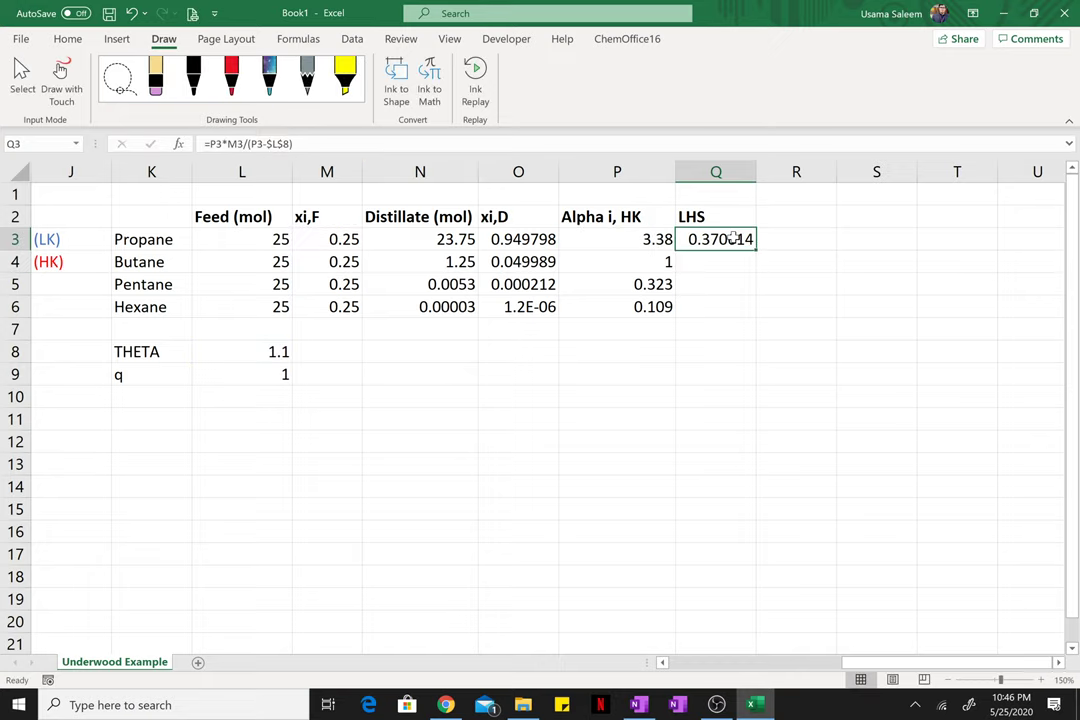
left_click_drag(755, 251, 742, 323)
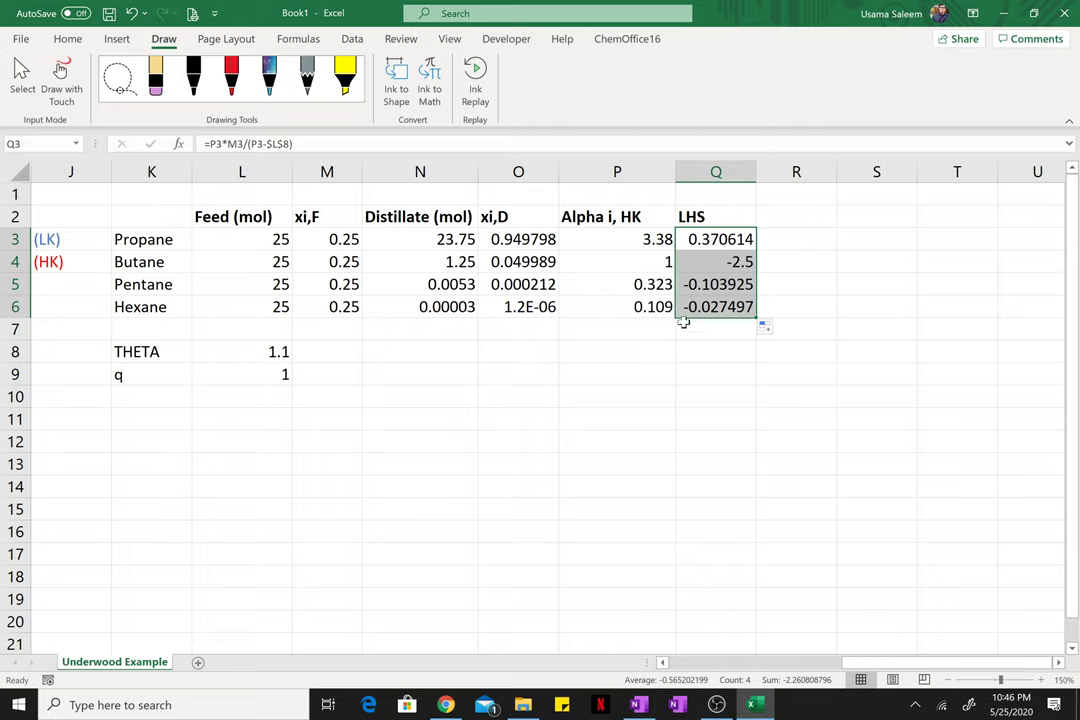
Step: Sum the LHS terms Q3:Q6 in Q7, below hexane's value
left_click(696, 331)
type("=sum(")
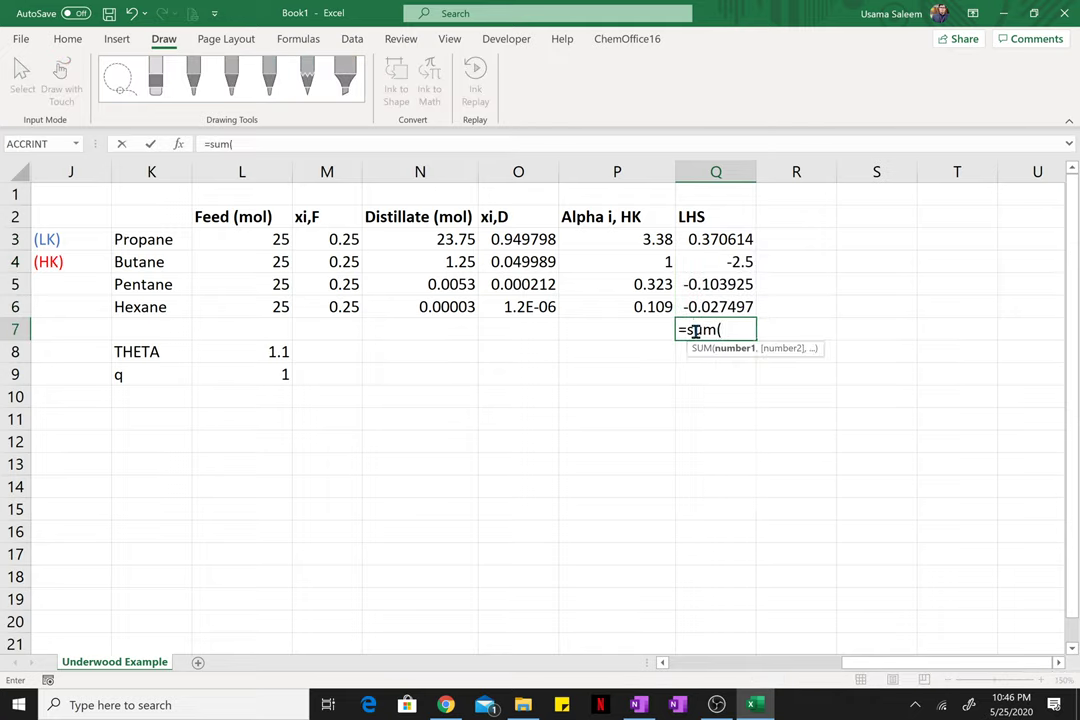
left_click_drag(697, 239, 716, 304)
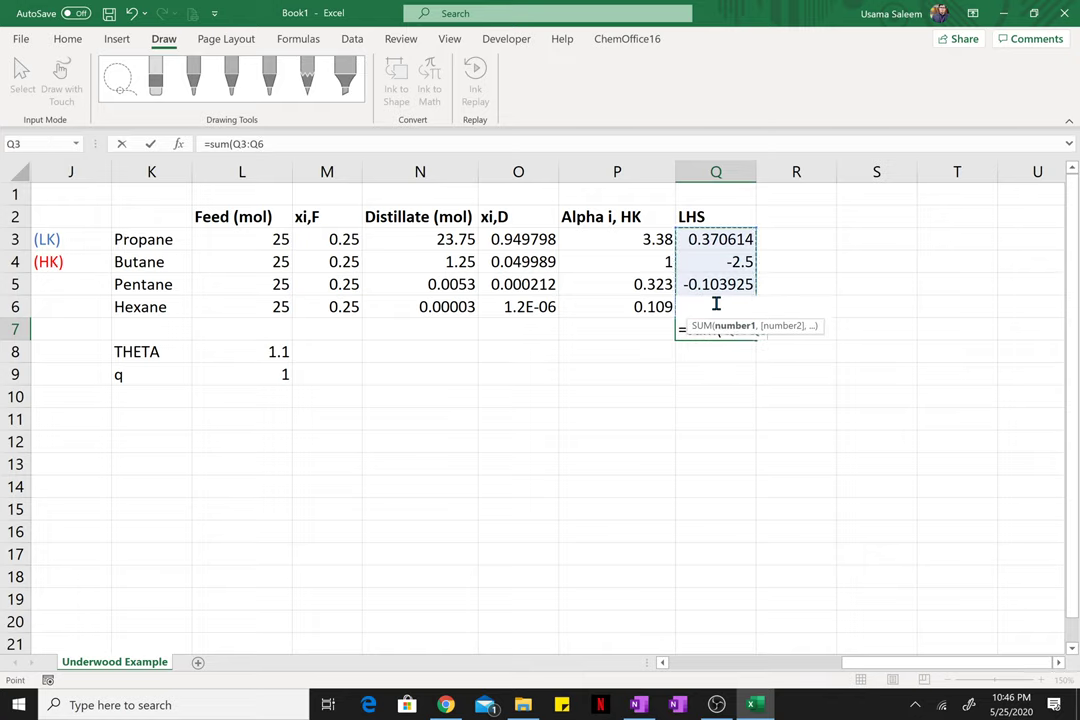
key("Return")
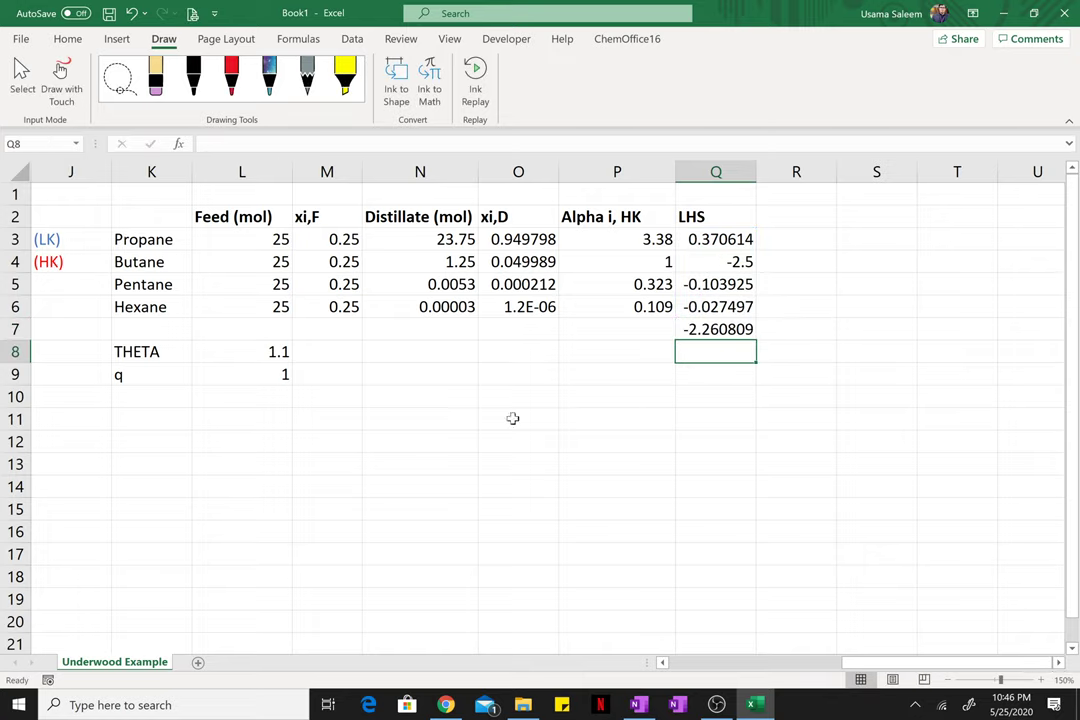
left_click(155, 441)
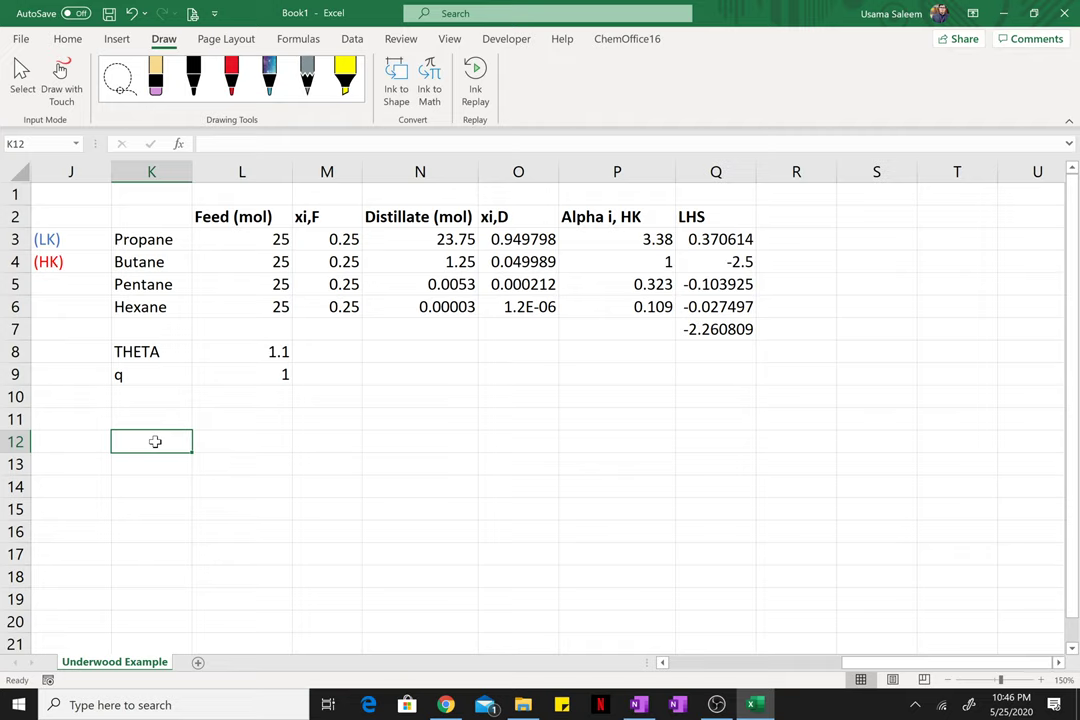
Step: Label K12 EQN and enter the formula =1-L9-Q7 beside it in L12
type("EQN")
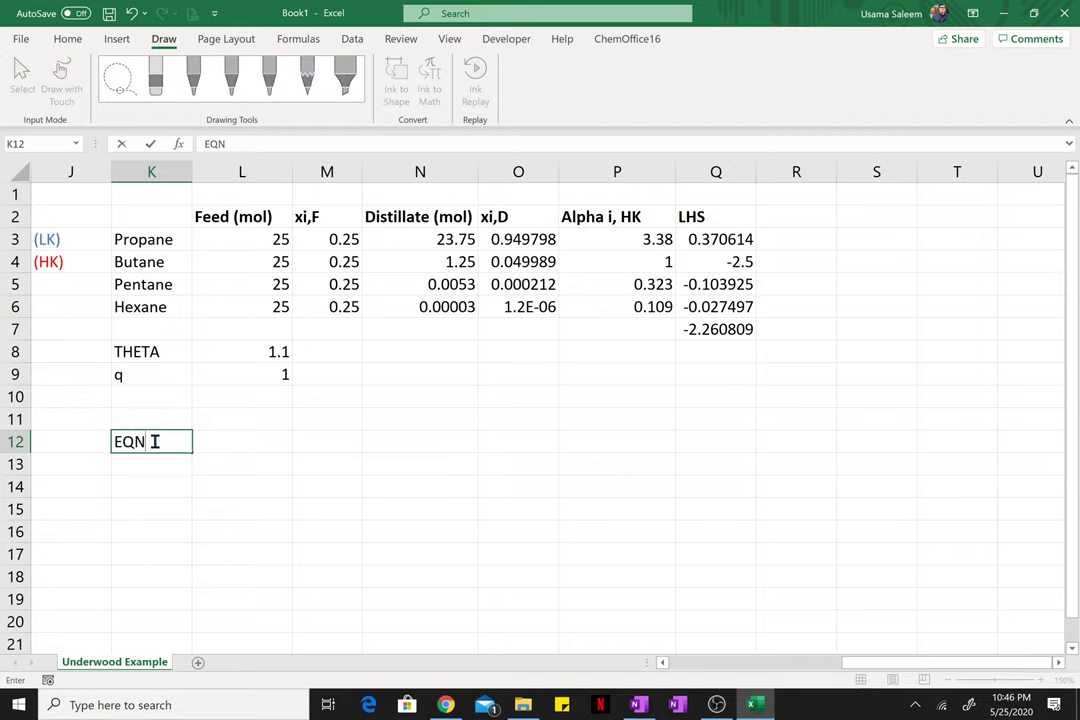
key("Tab")
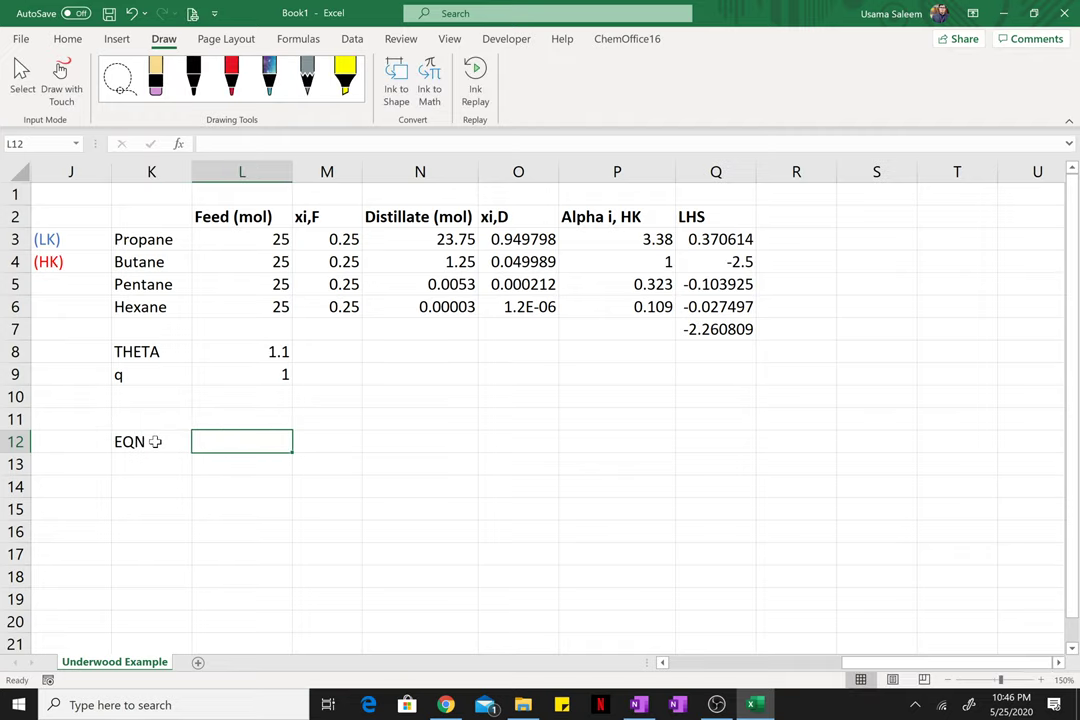
type("=1-")
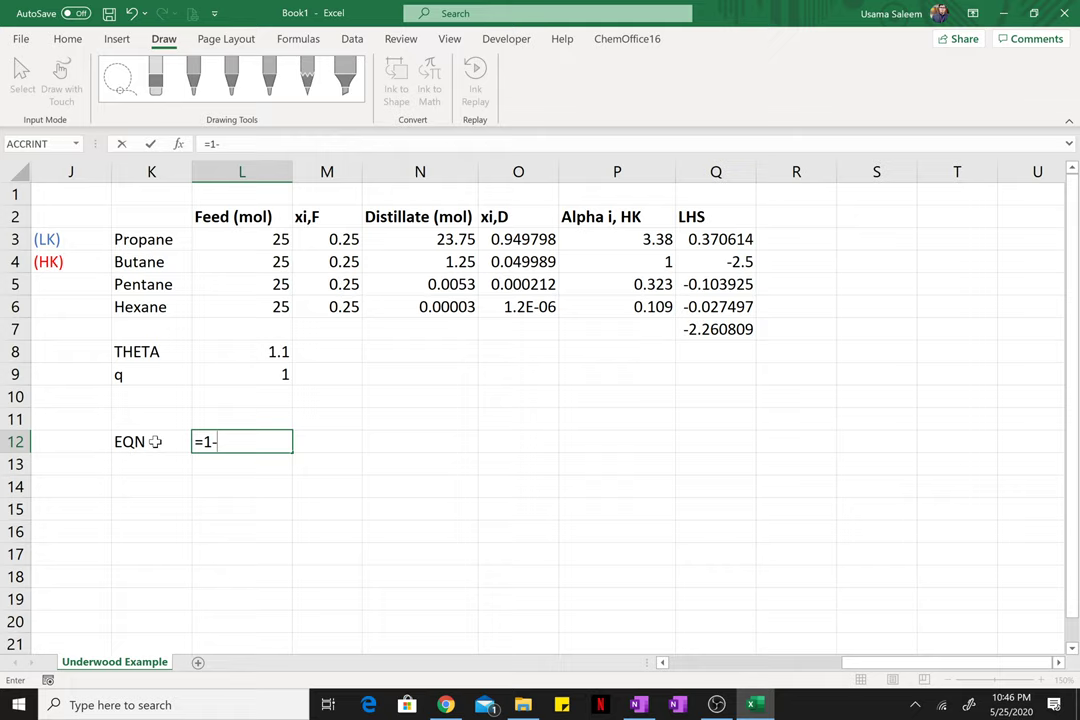
left_click(255, 373)
type("-")
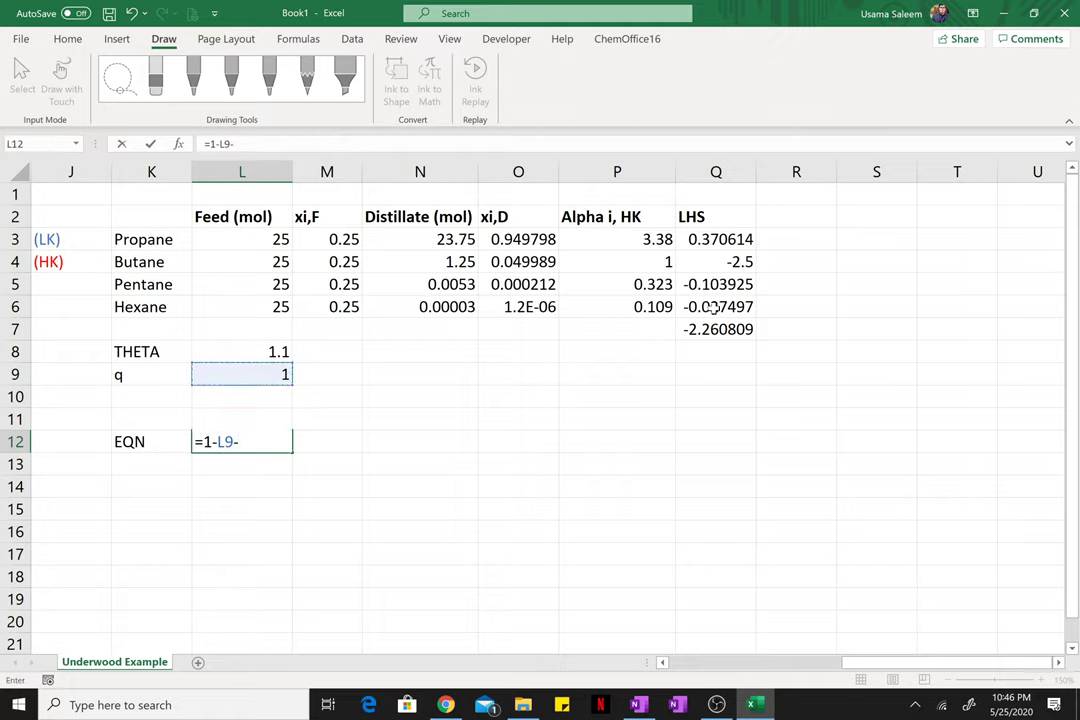
left_click(728, 328)
key("Return")
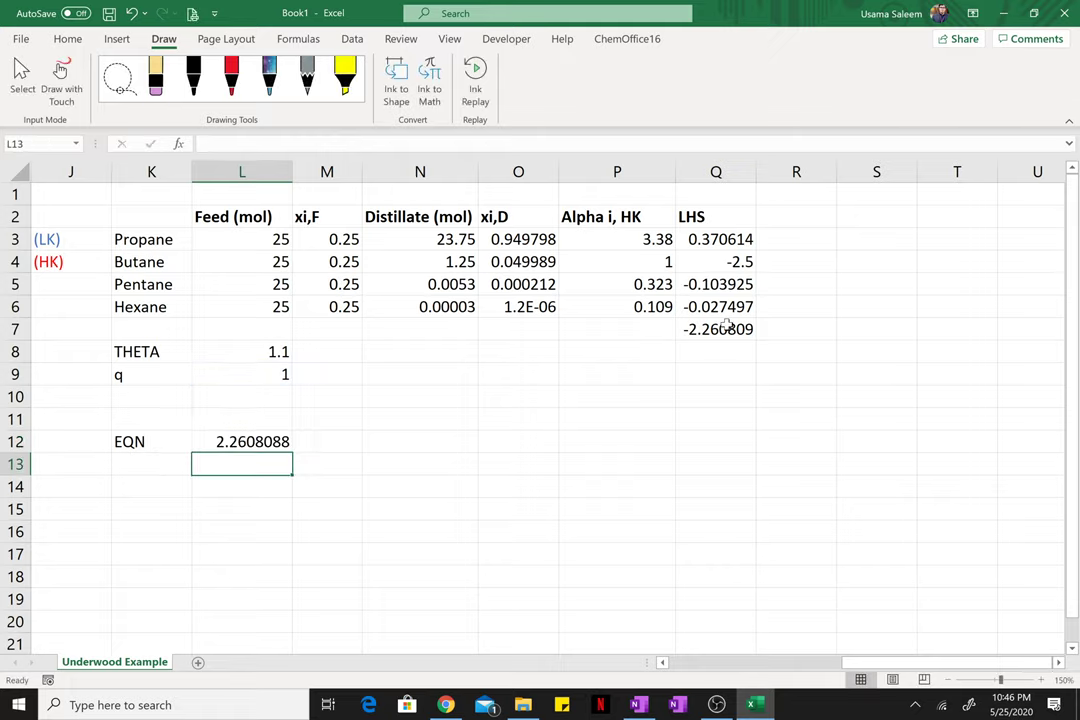
Step: Run Solver to bring the EQN cell L12 to a value of 0 by changing THETA in L8, and keep the solution
left_click(250, 441)
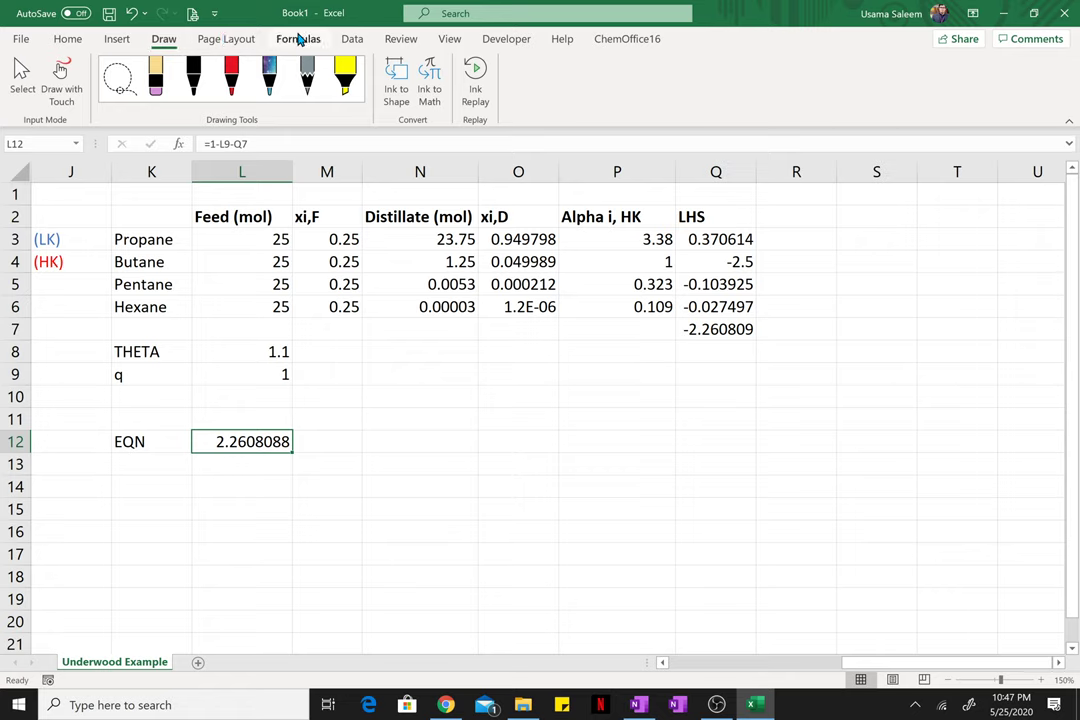
left_click(340, 38)
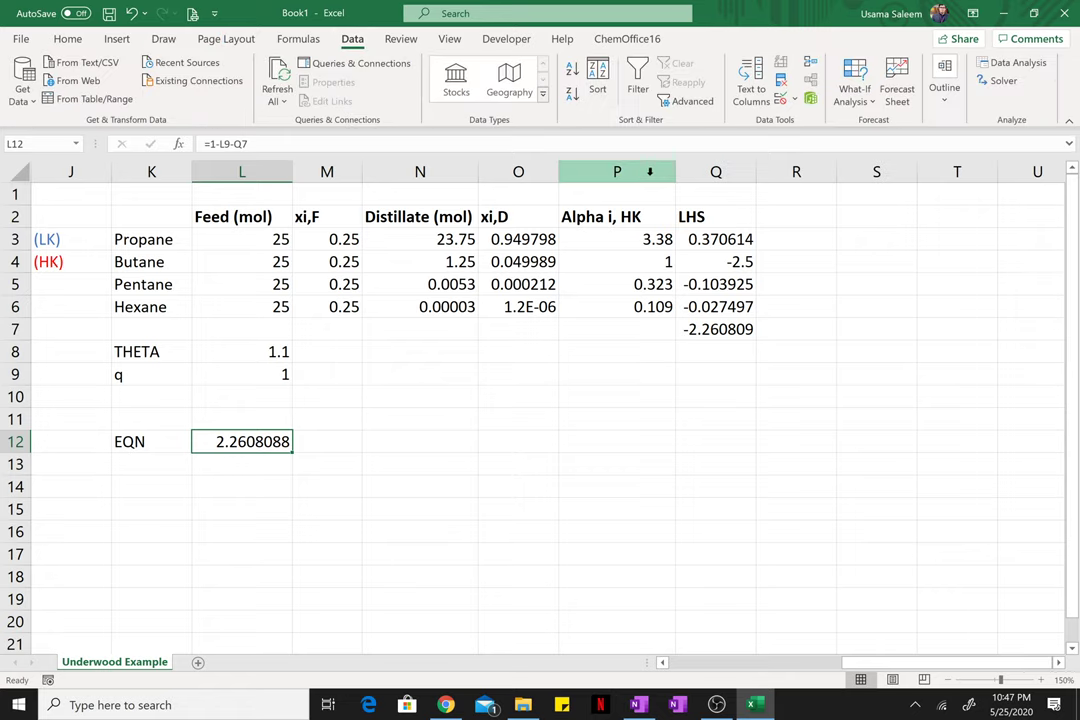
left_click(1003, 80)
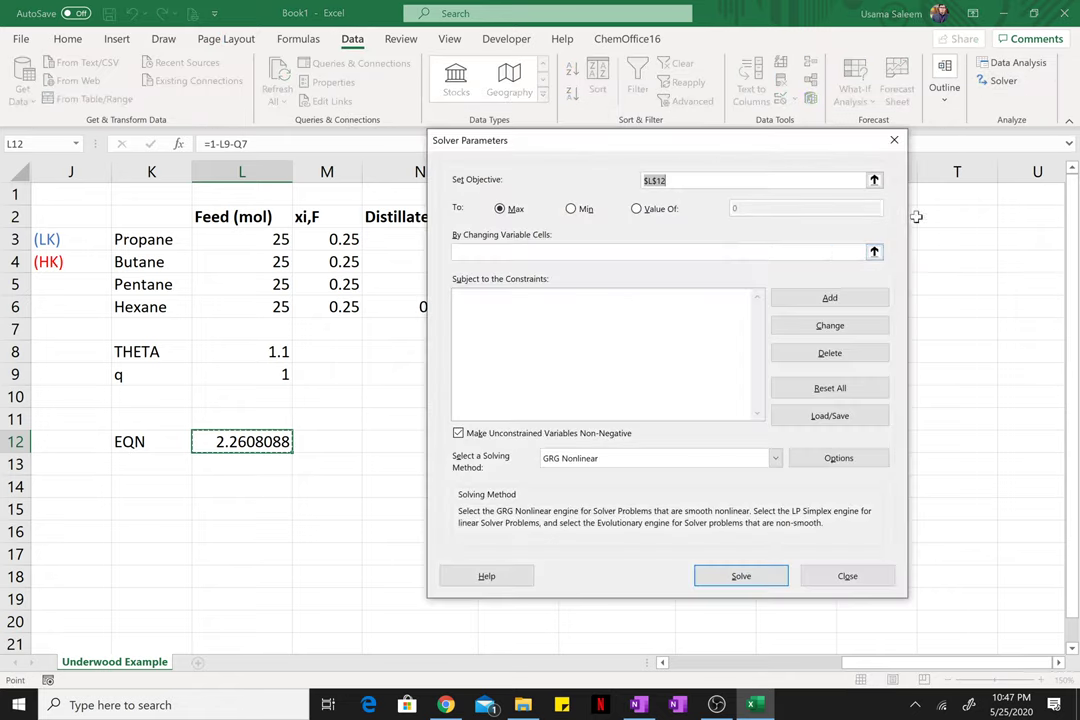
left_click(640, 208)
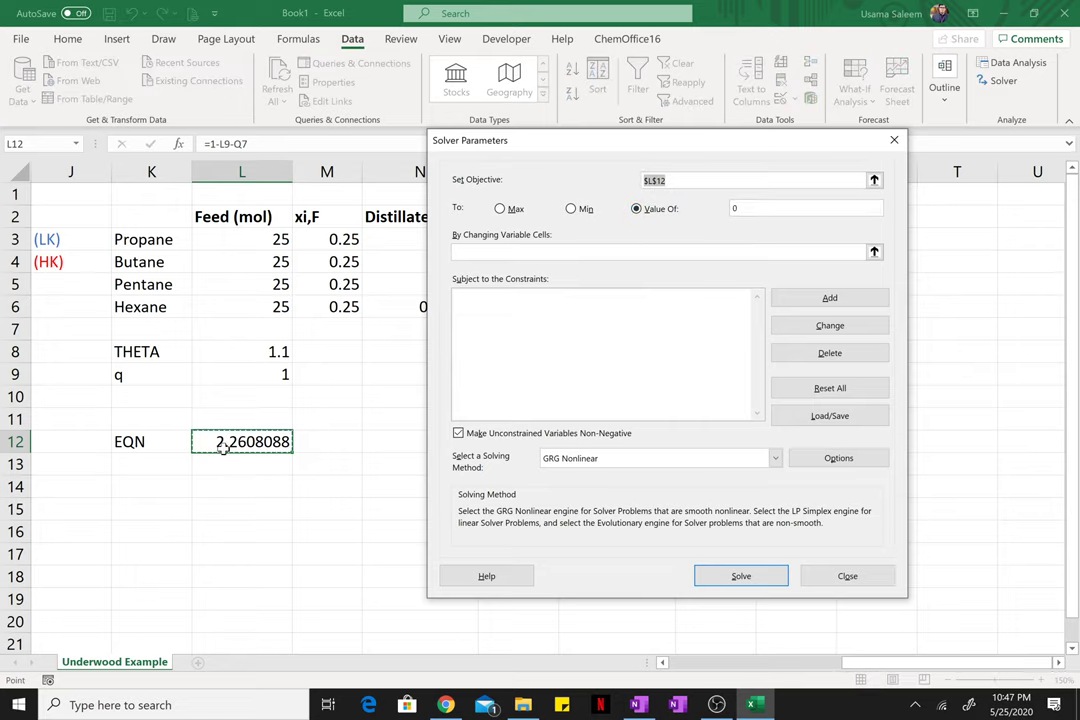
left_click(550, 251)
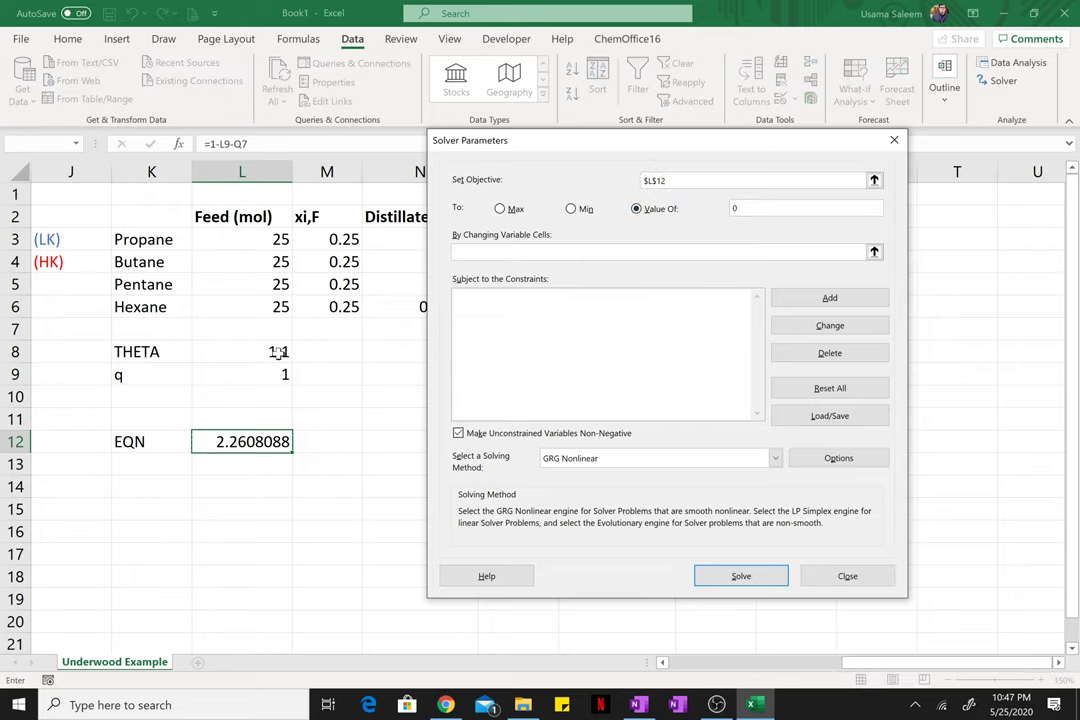
left_click(278, 352)
left_click(742, 575)
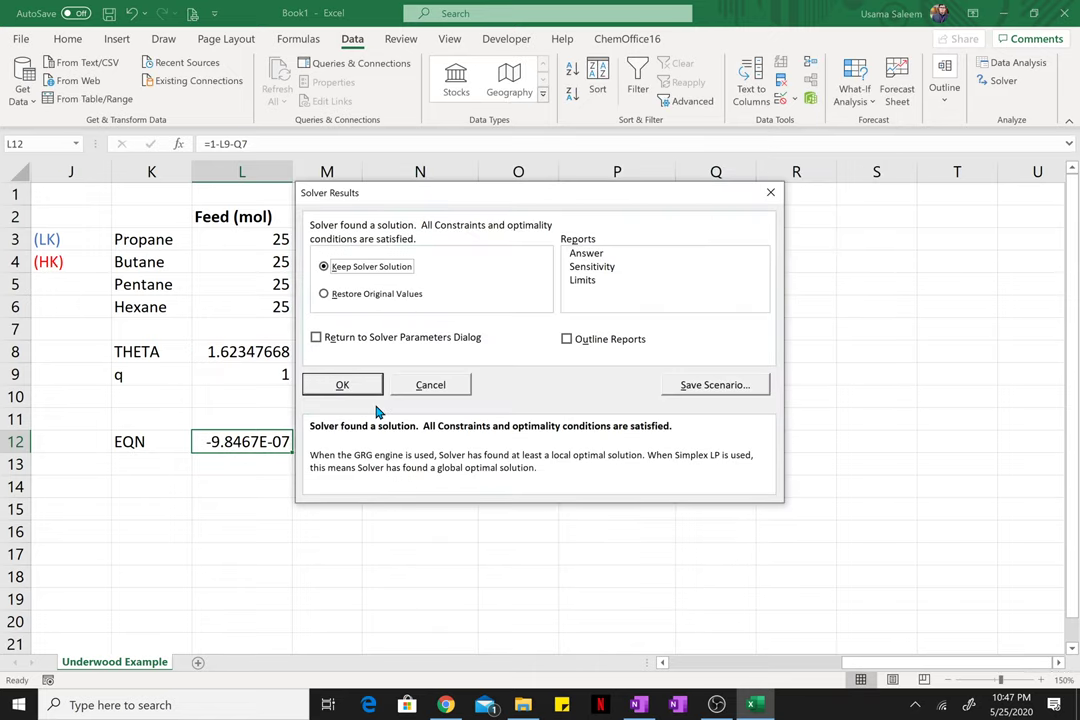
left_click(343, 385)
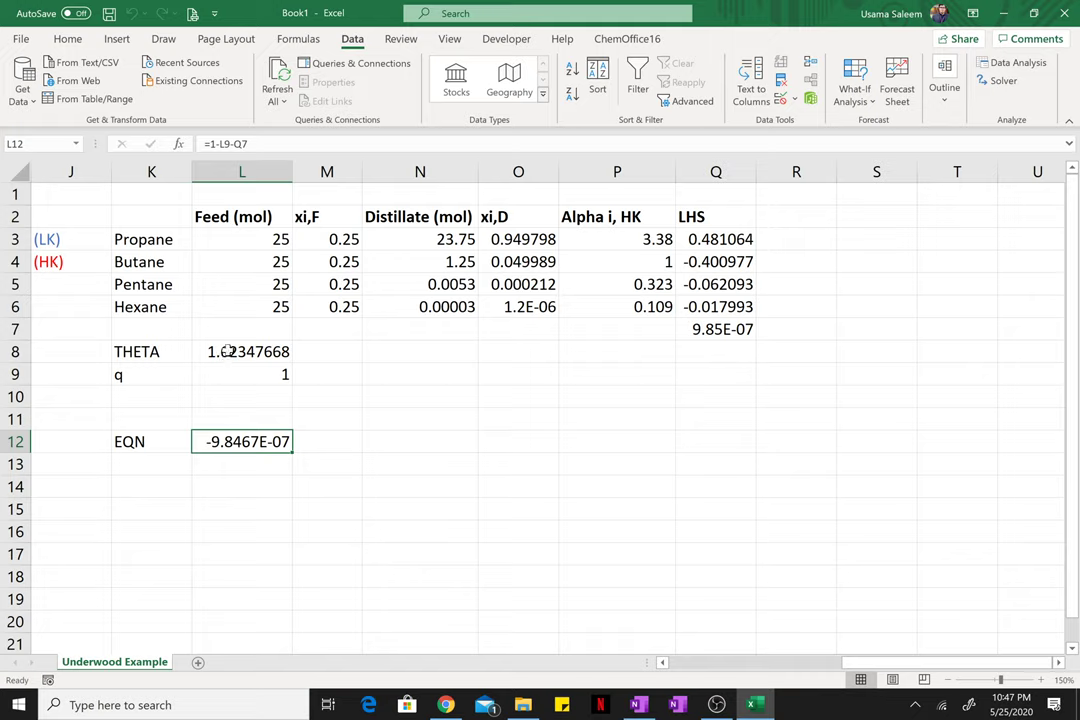
Step: Enter a second column header LHS in S2 for the minimum reflux terms
left_click(877, 216)
type("L")
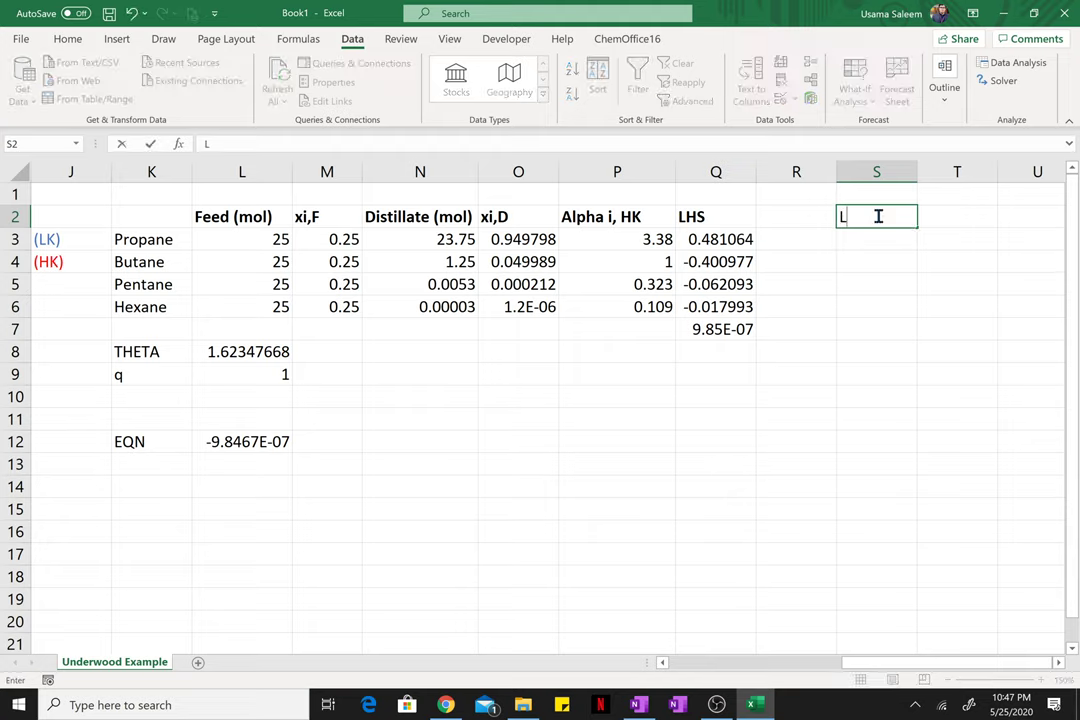
type("HS")
key("Return")
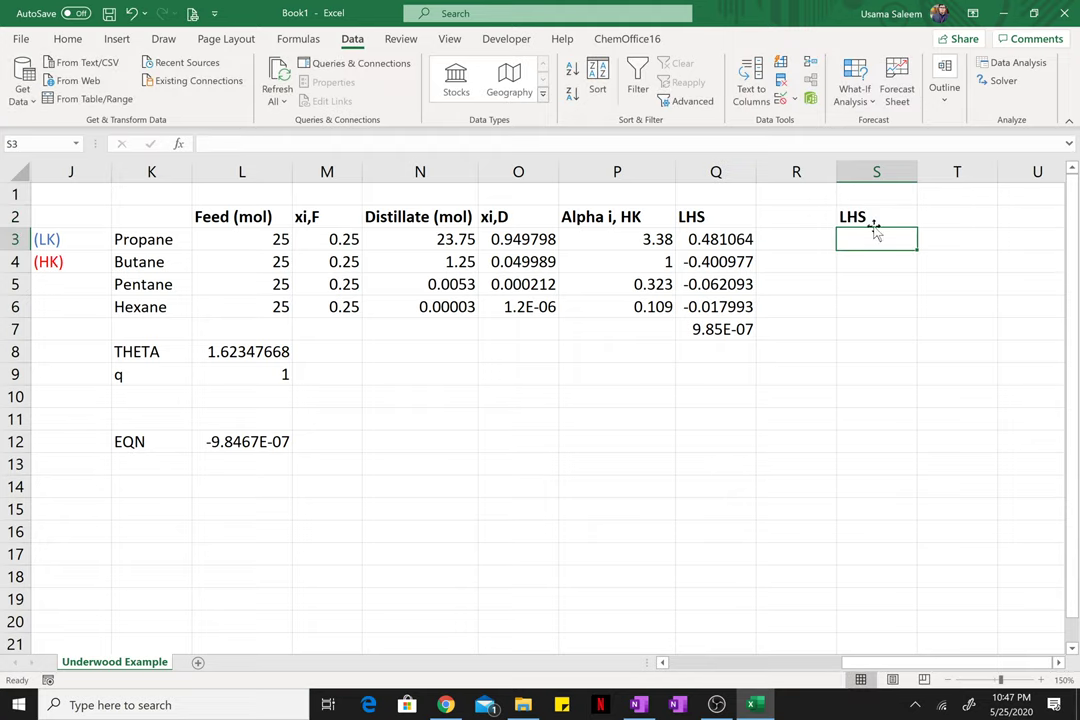
Step: Switch to OneNote and select the summation term of the Rmin + 1 equation to review it
left_click(645, 706)
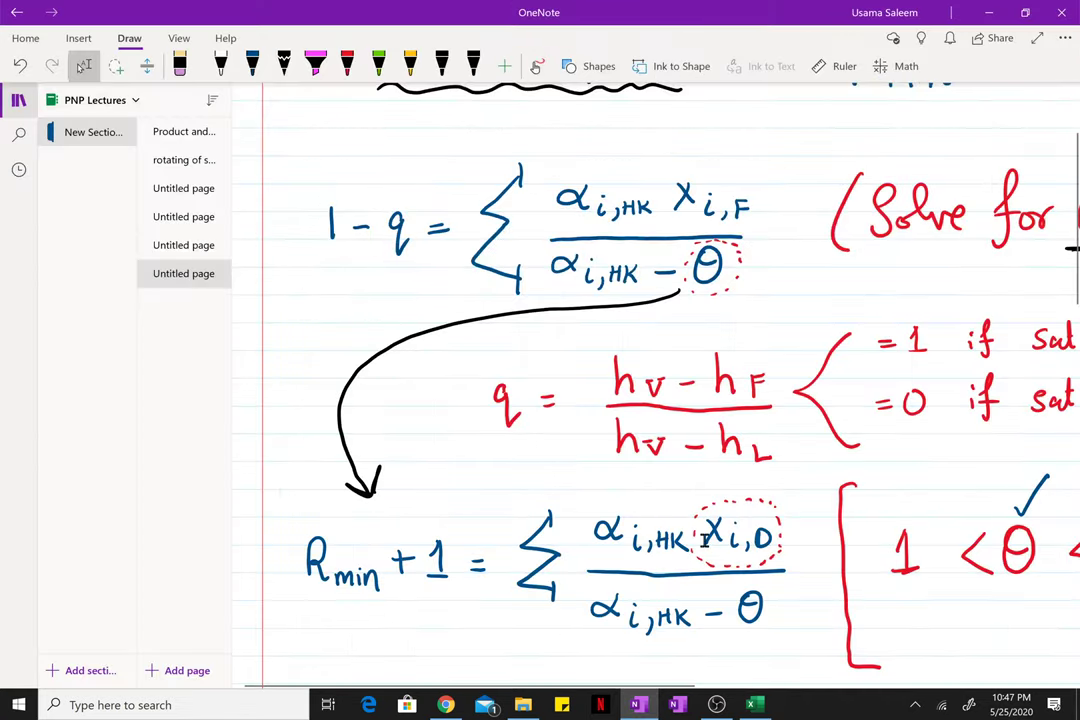
scroll(704, 540, "down", 3)
mouse_move(792, 327)
left_mouse_down()
mouse_move(699, 333)
mouse_move(566, 385)
mouse_move(556, 475)
left_mouse_up()
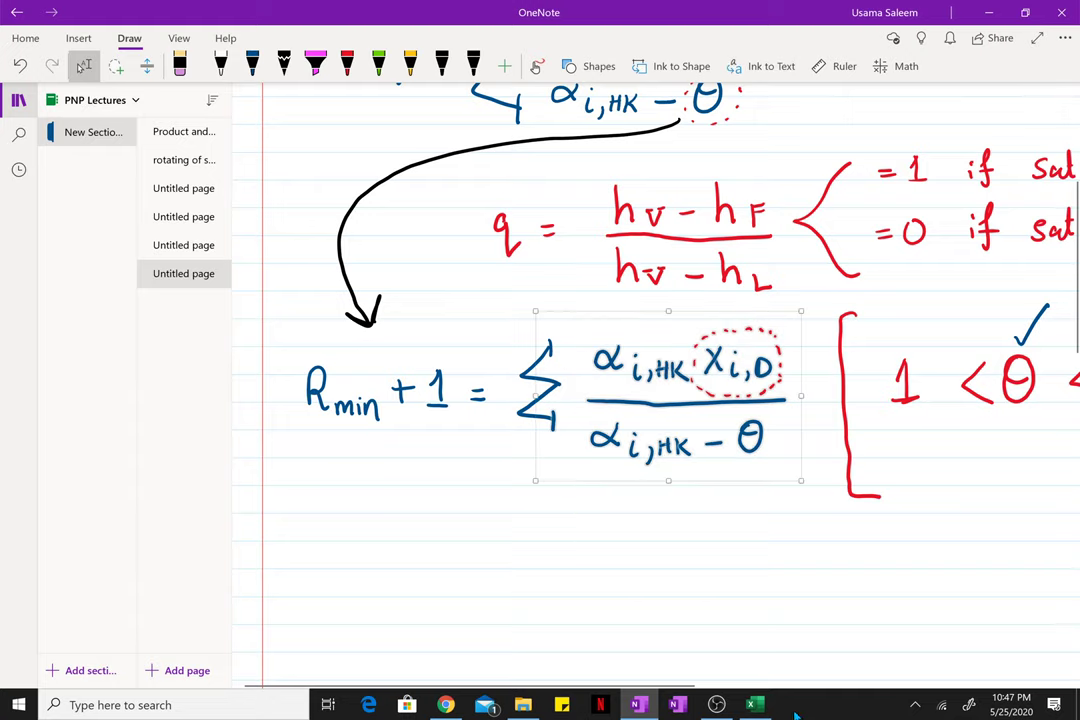
Step: Switch back to Excel and enter propane's formula =P3*O3/(P3-$L$8) in S3, under the second LHS header
left_click(755, 705)
left_click(878, 240)
type("=")
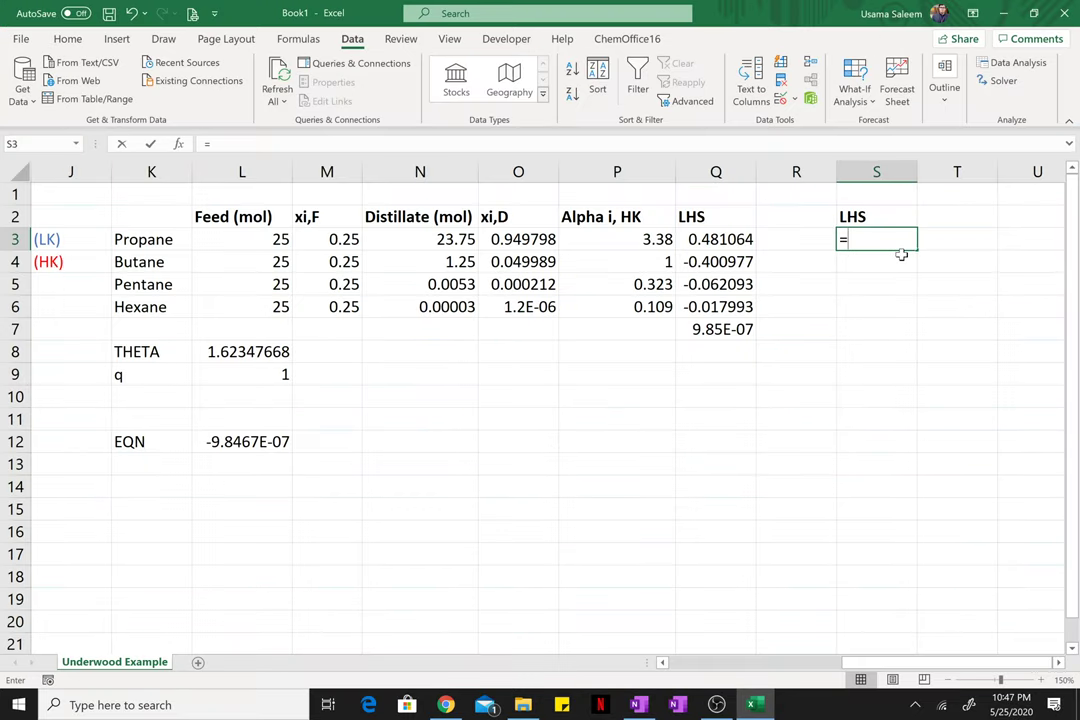
left_click(636, 239)
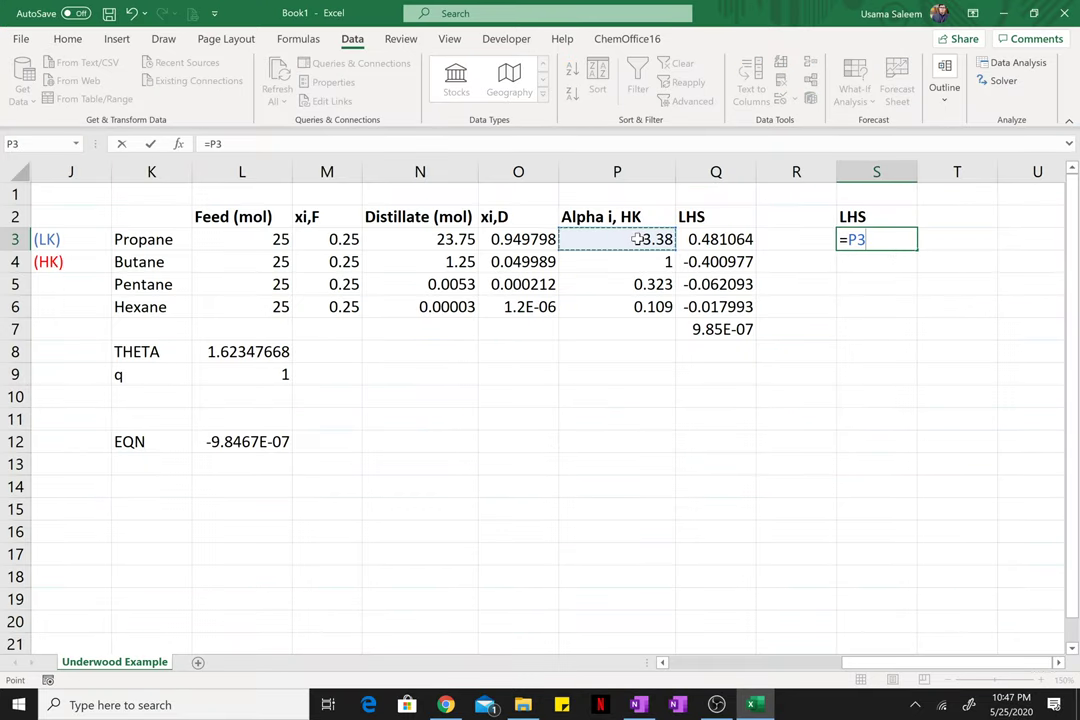
type("*")
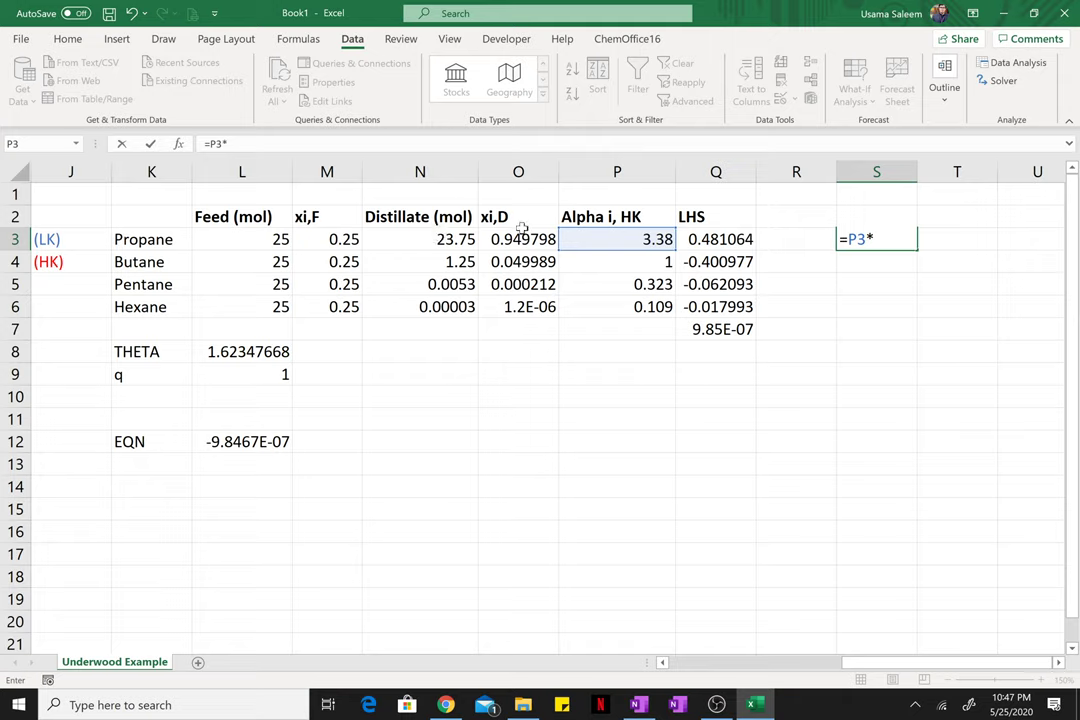
left_click(530, 238)
type("/")
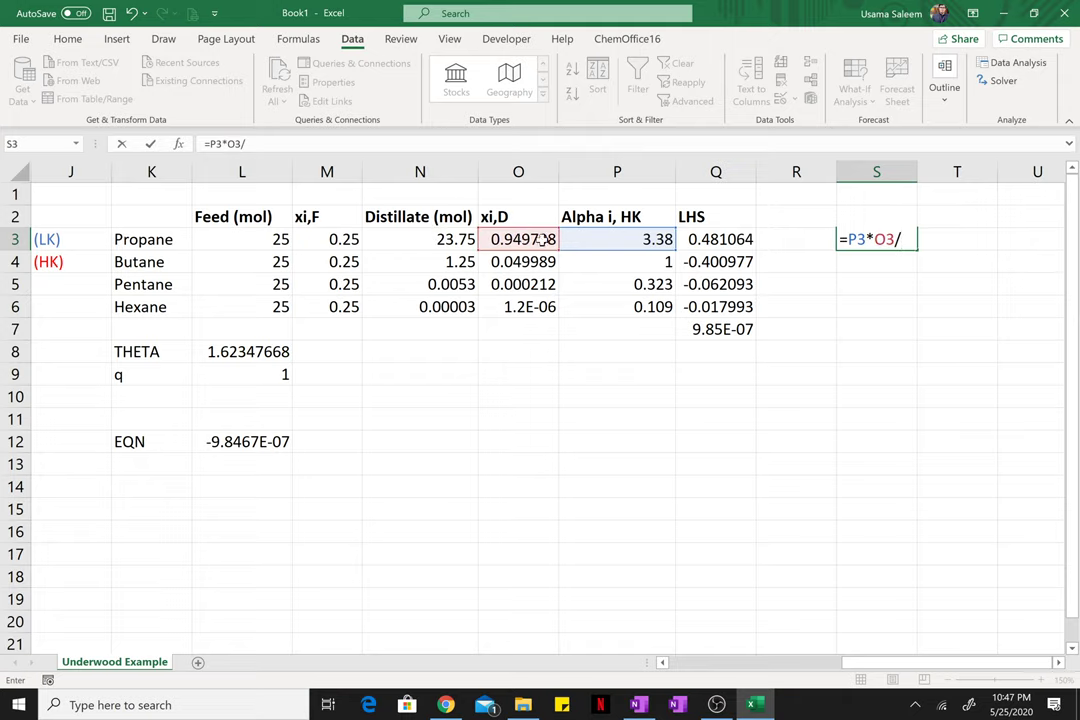
type("(")
left_click(578, 238)
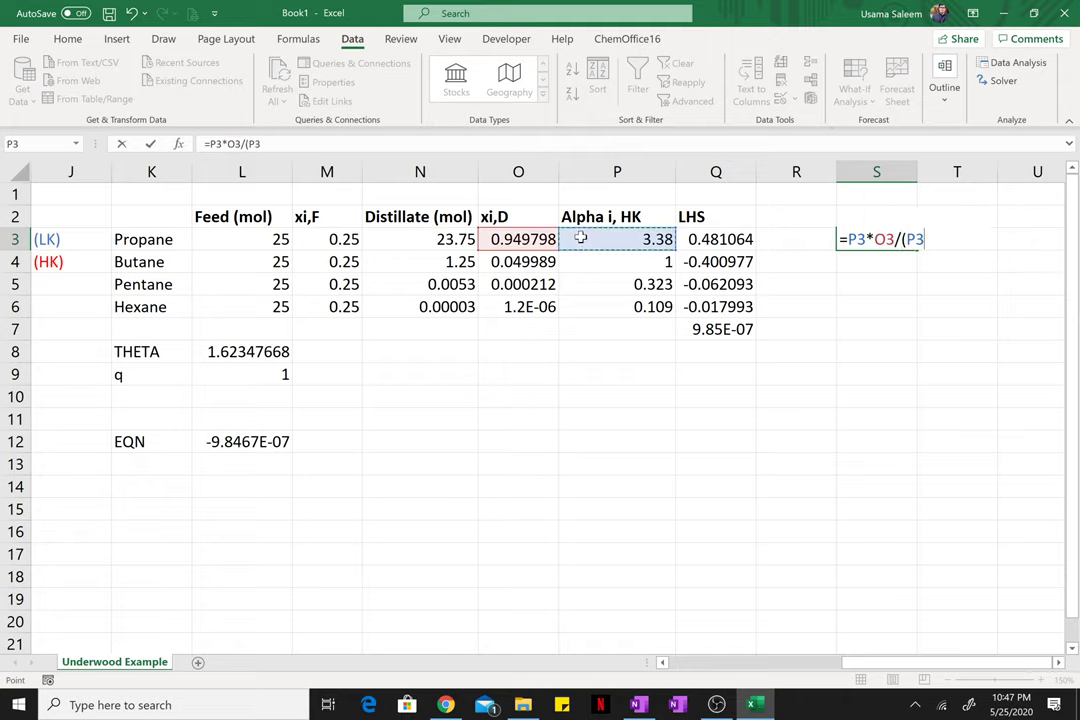
type("-")
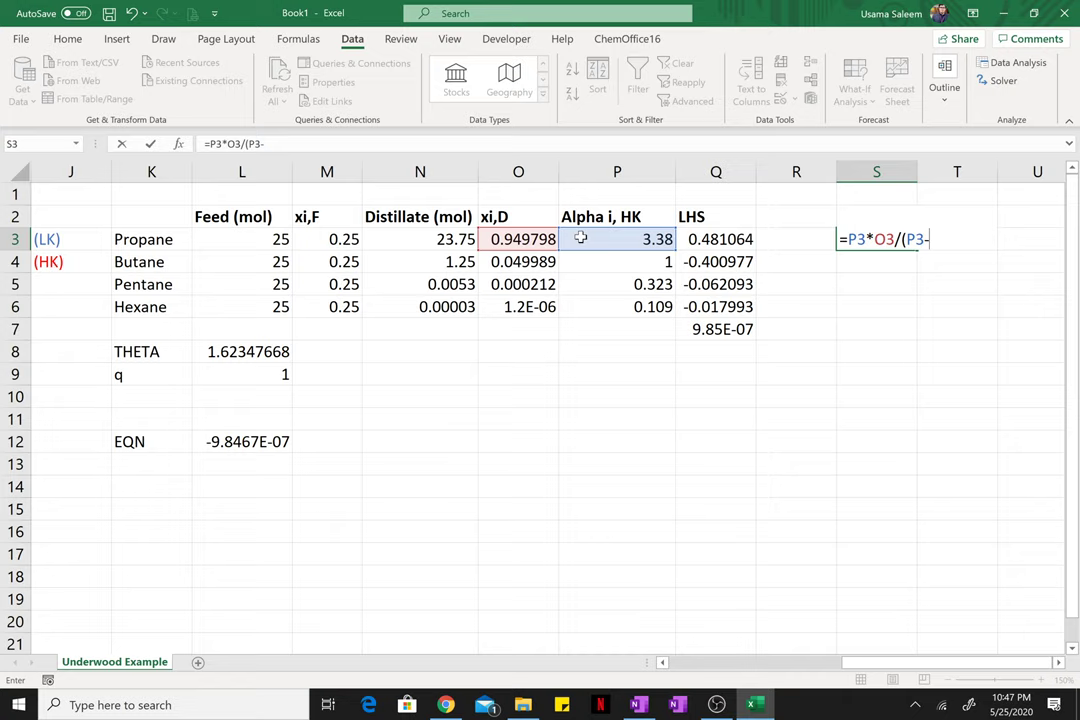
left_click(226, 352)
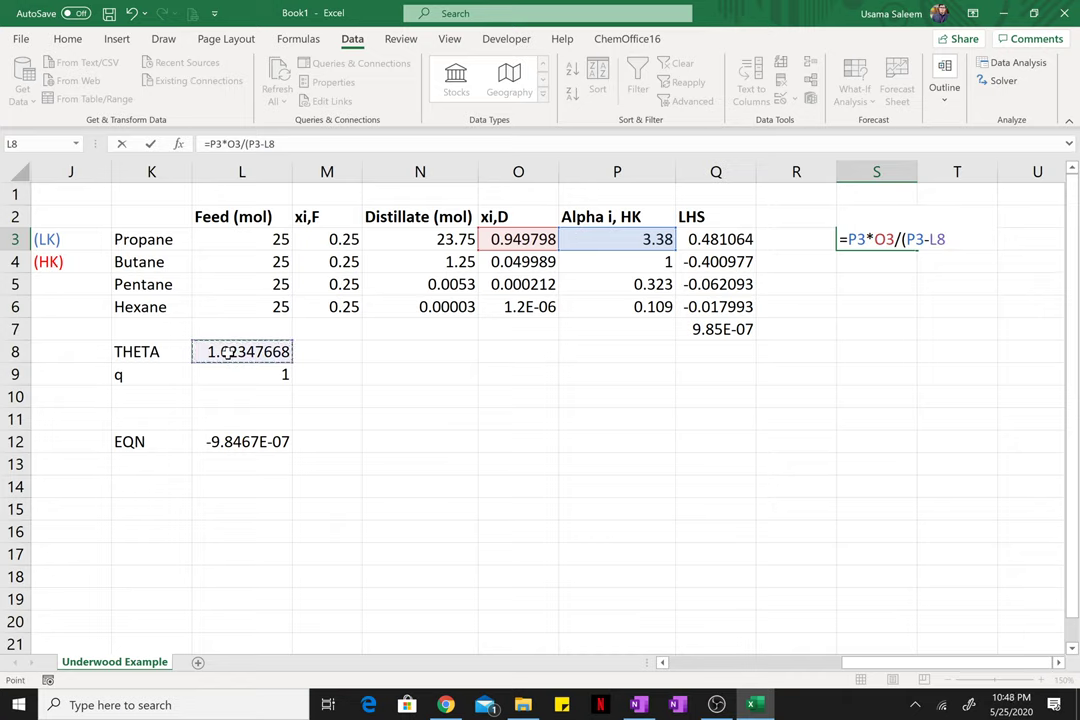
key("F4")
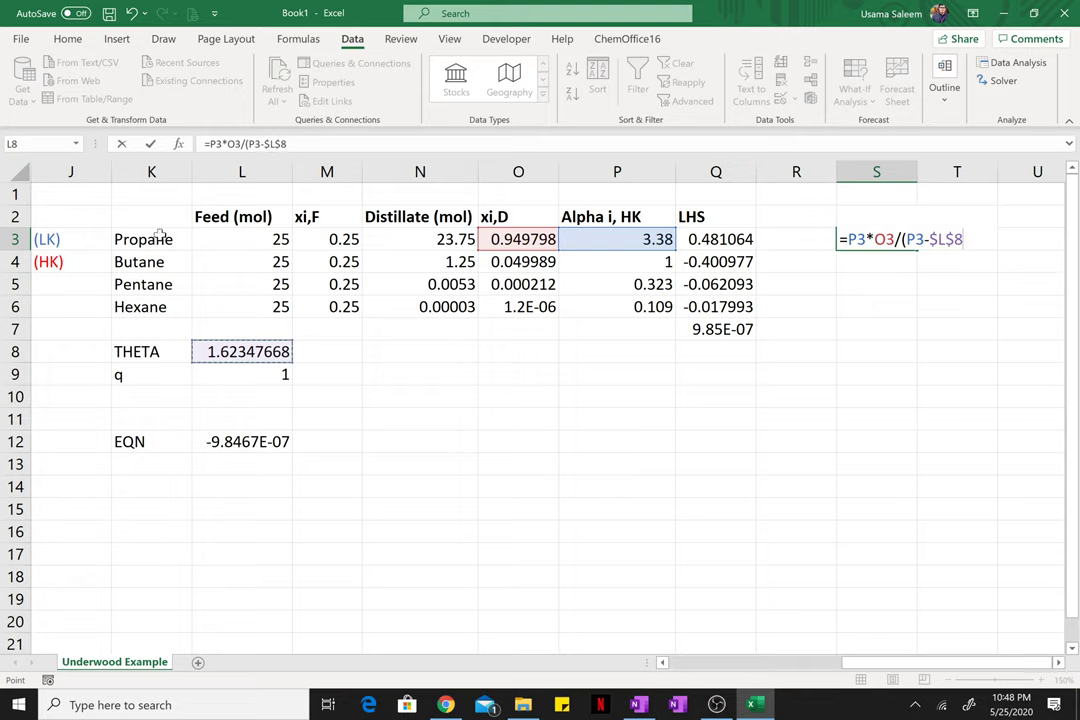
type(")")
key("Return")
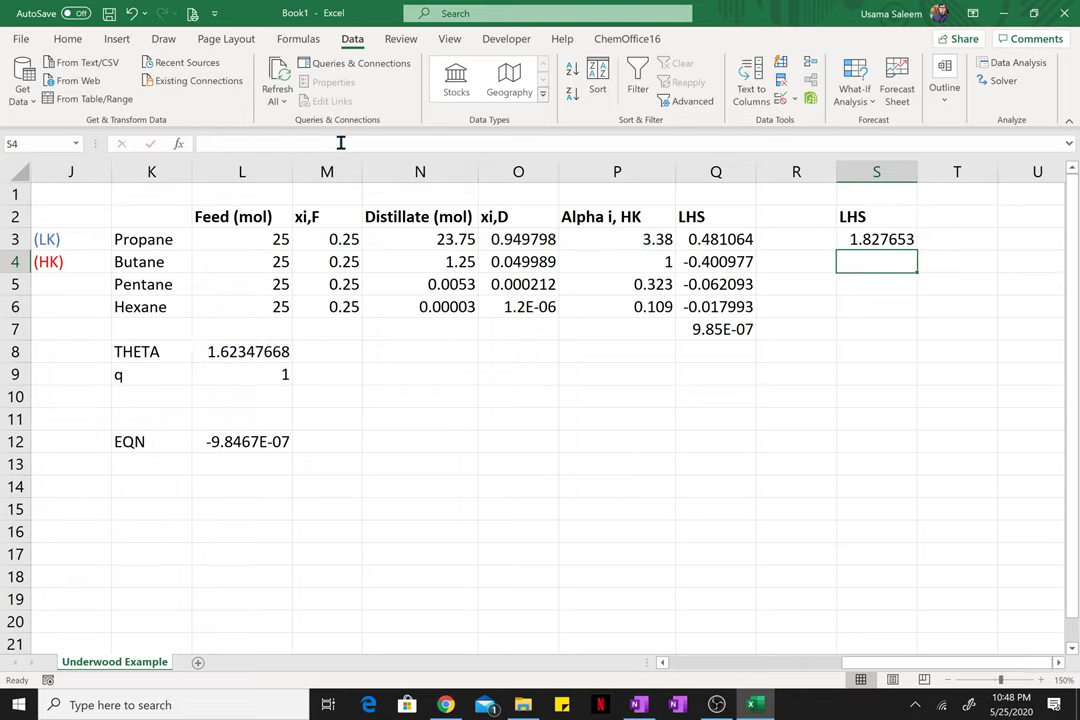
Step: Fill the S3 formula down through hexane and sum S3:S6 in S7
left_click(862, 238)
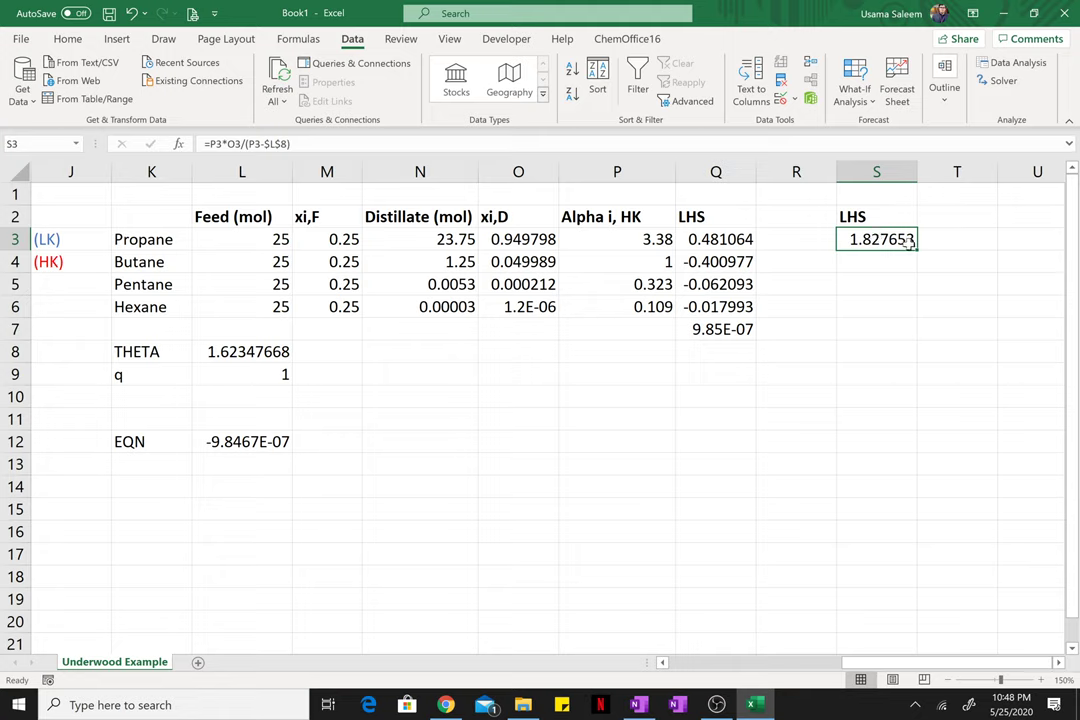
left_click_drag(914, 250, 885, 332)
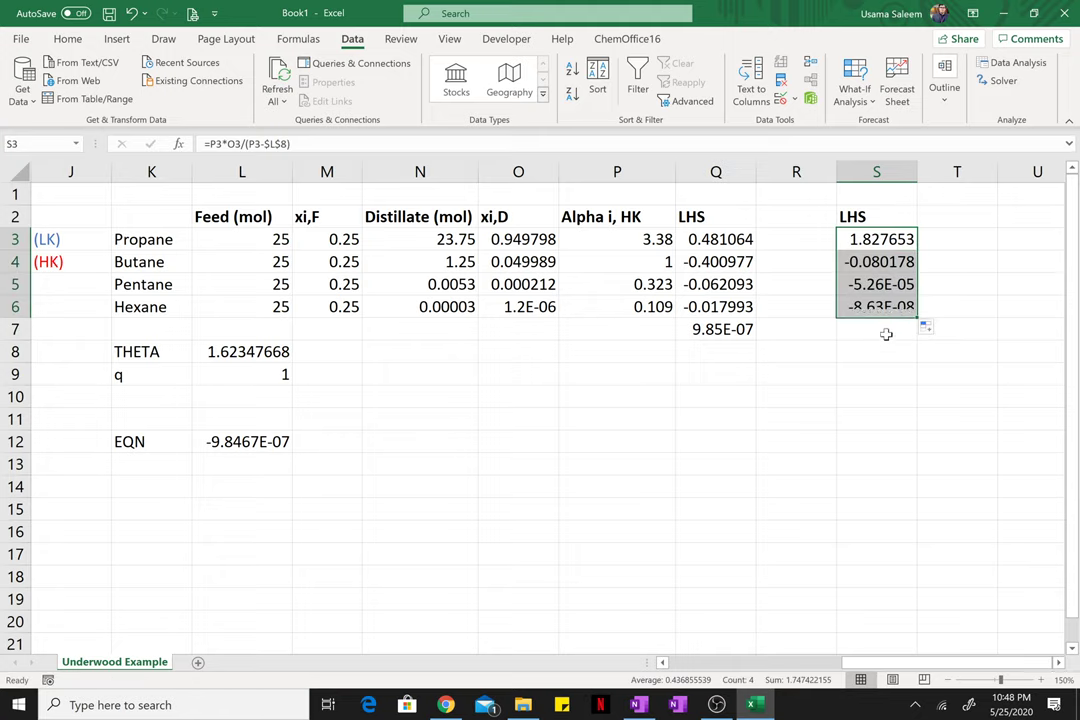
left_click(884, 332)
type("=sum(")
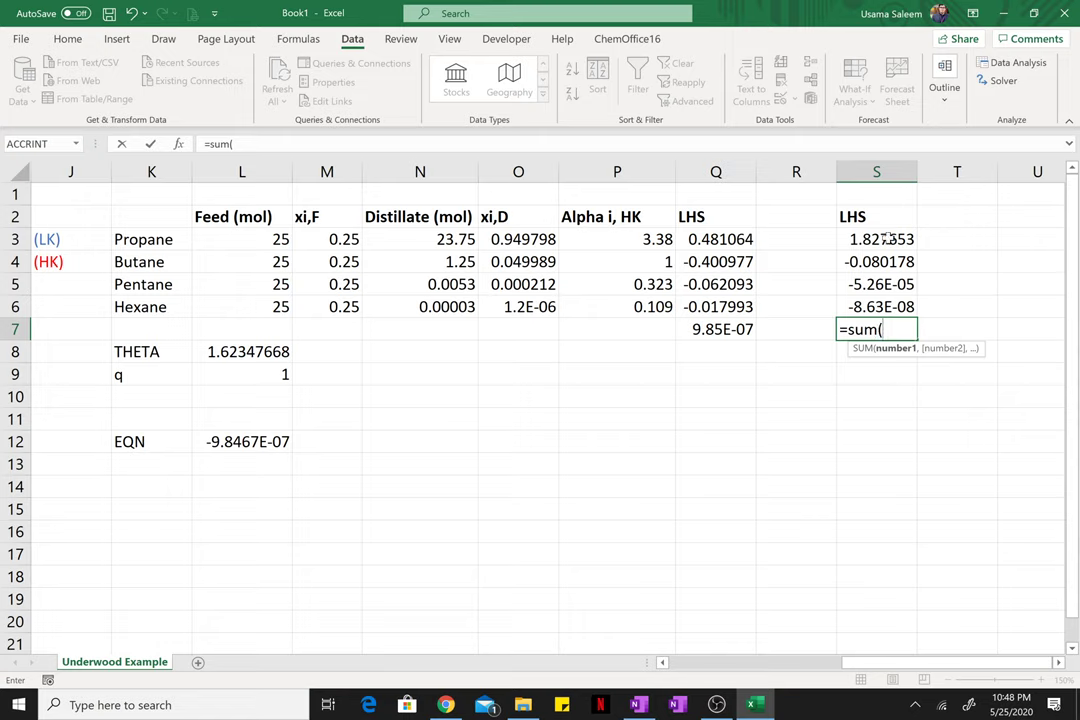
left_click_drag(888, 240, 882, 298)
key("Return")
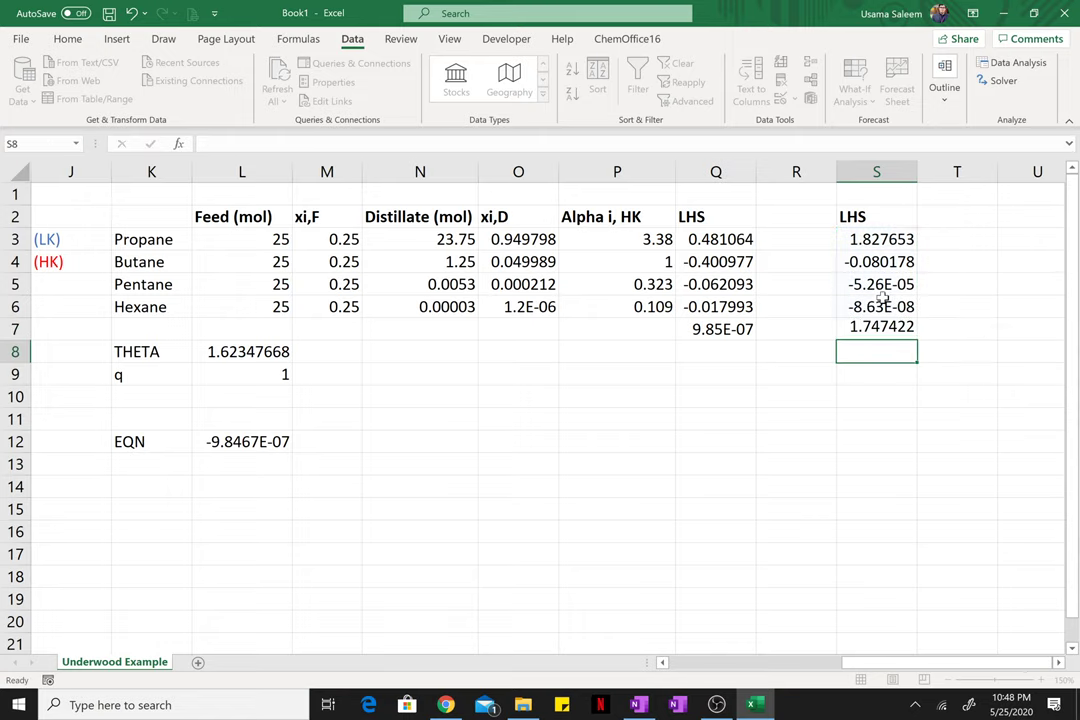
Step: Label K14 Rmin and enter =S7-1 in L14, checking the Rmin + 1 equation in OneNote before confirming the formula
left_click(154, 486)
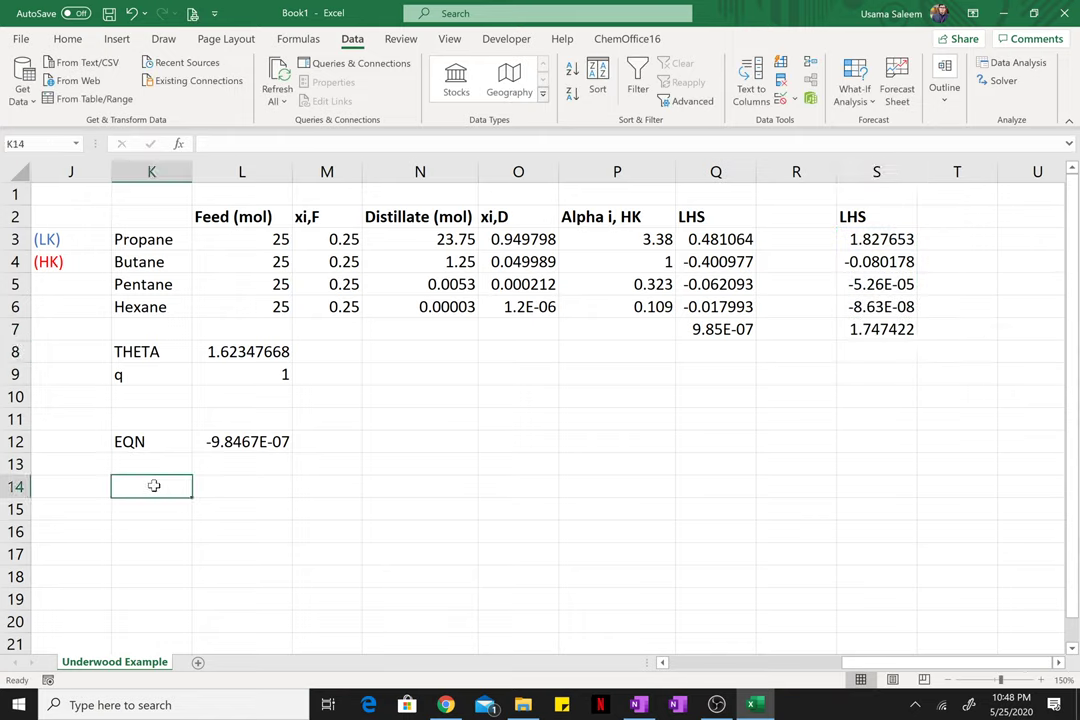
type("Rmin")
key("Tab")
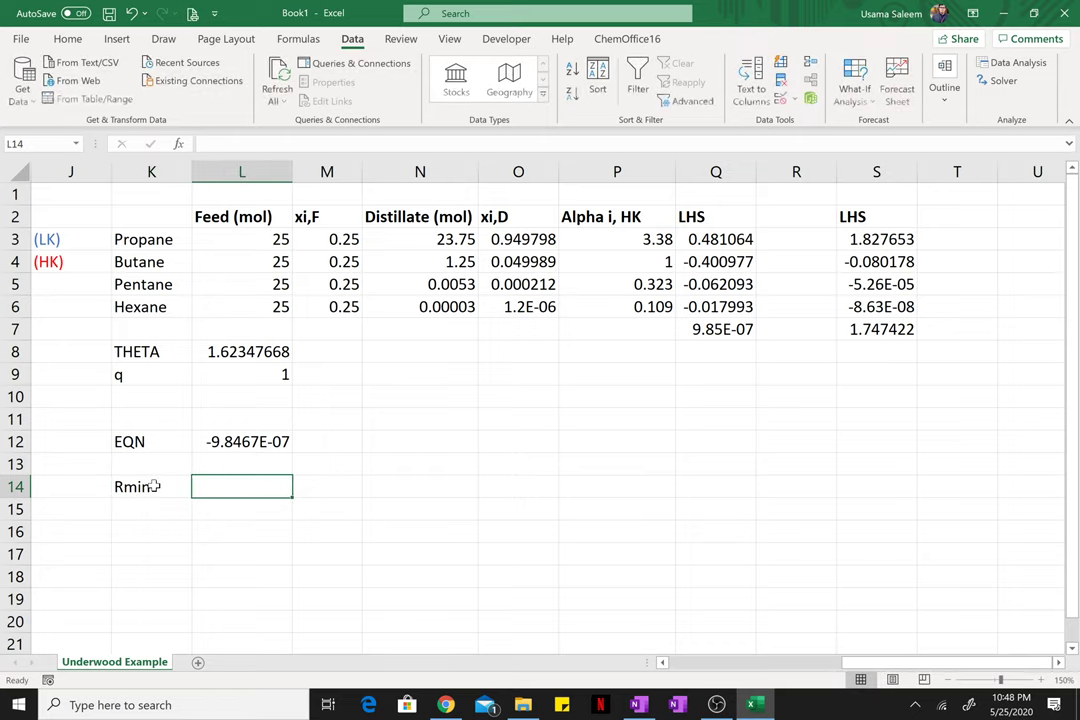
type("=")
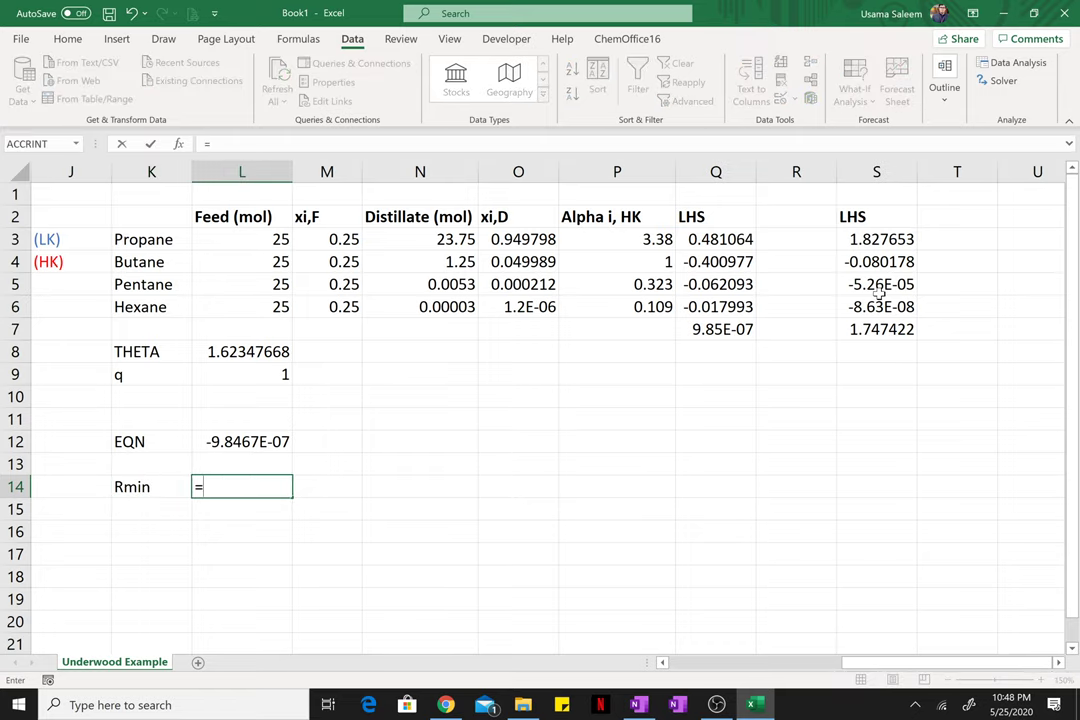
left_click(873, 327)
type("-1")
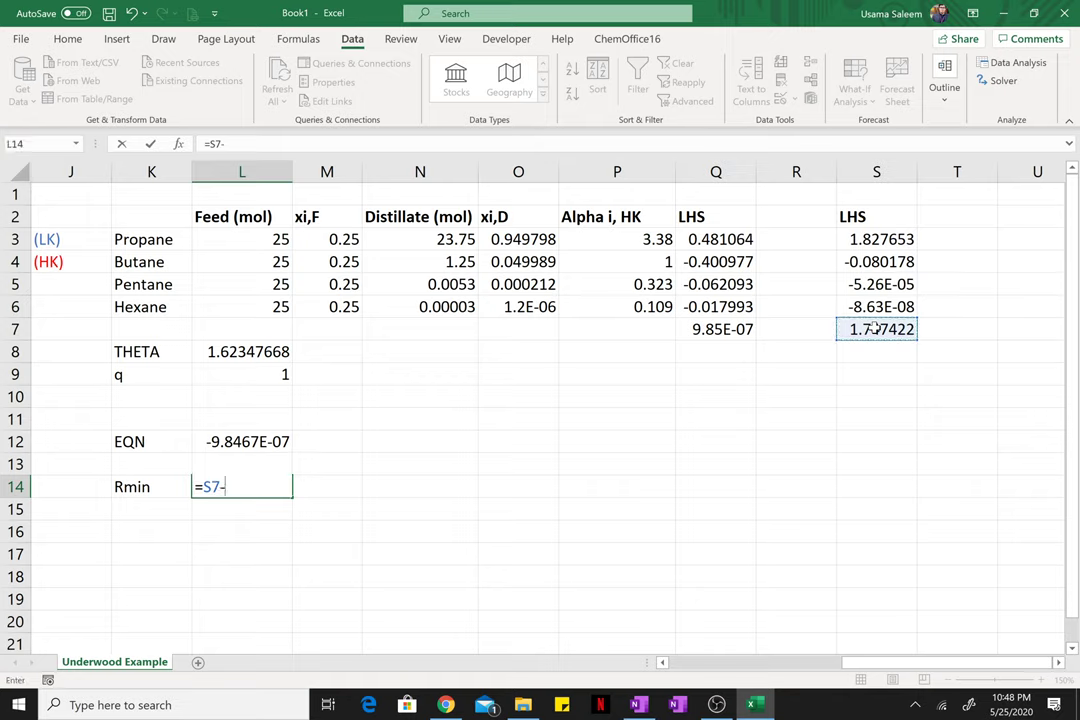
left_click(638, 705)
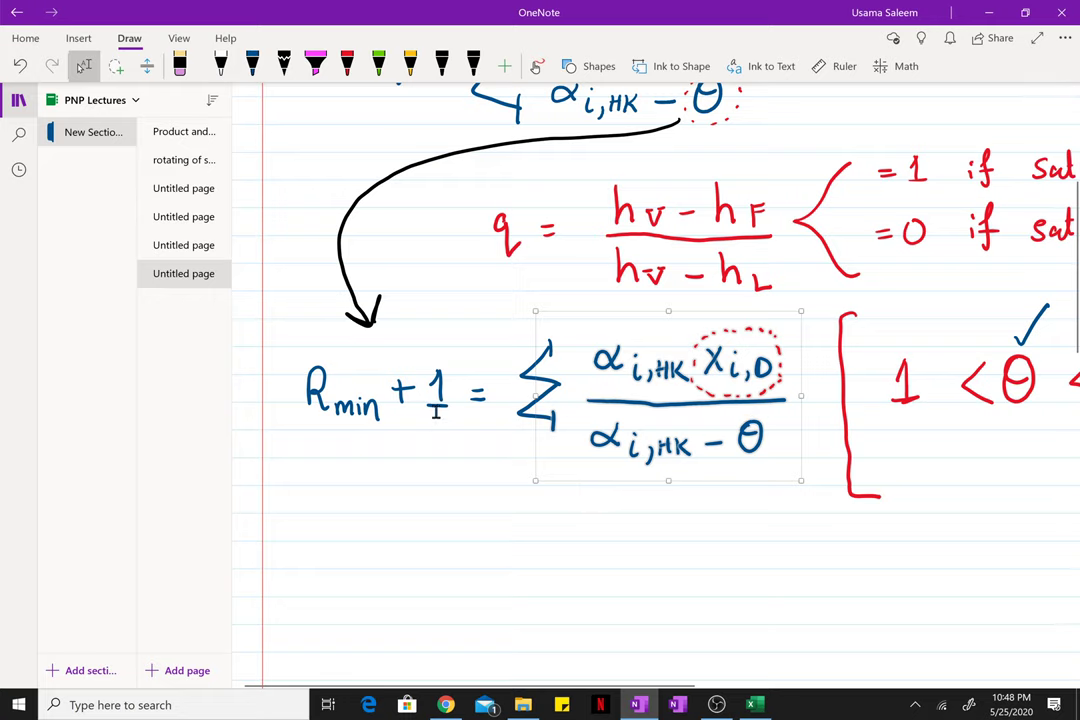
left_click(754, 705)
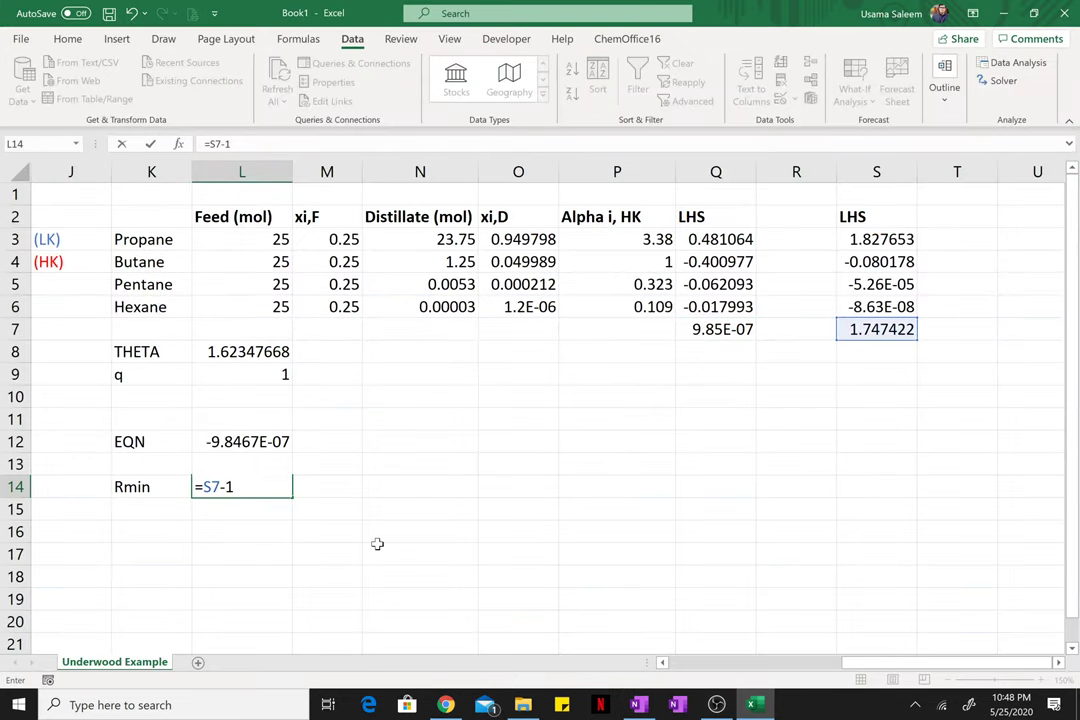
key("Return")
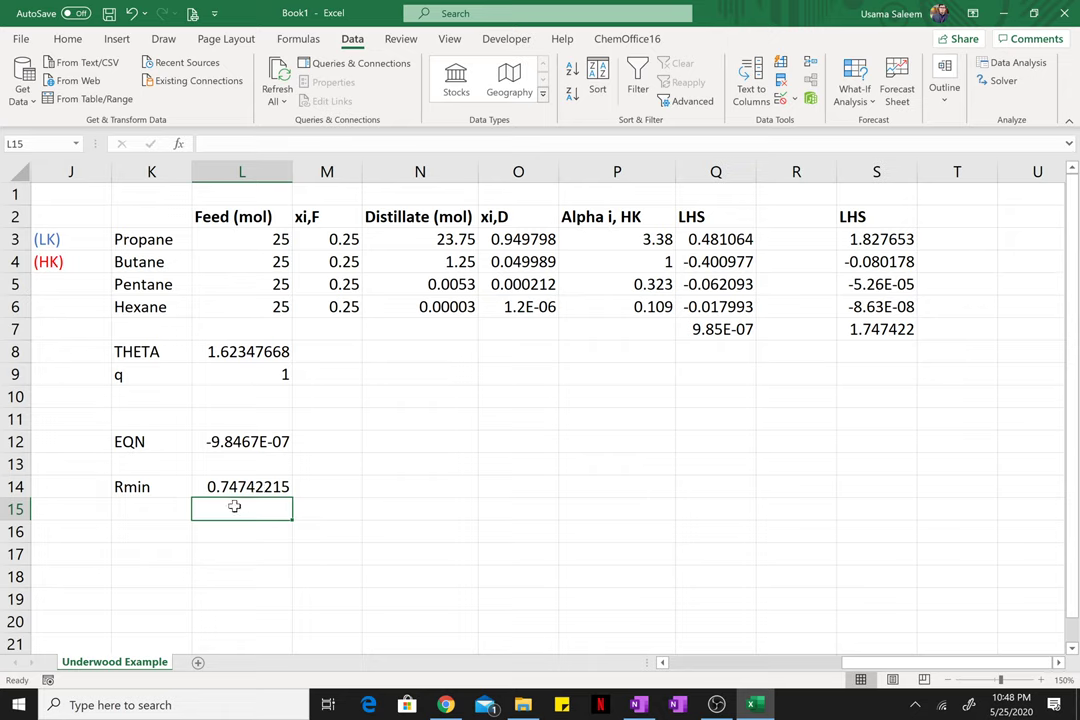
scroll(227, 509, "up", 1)
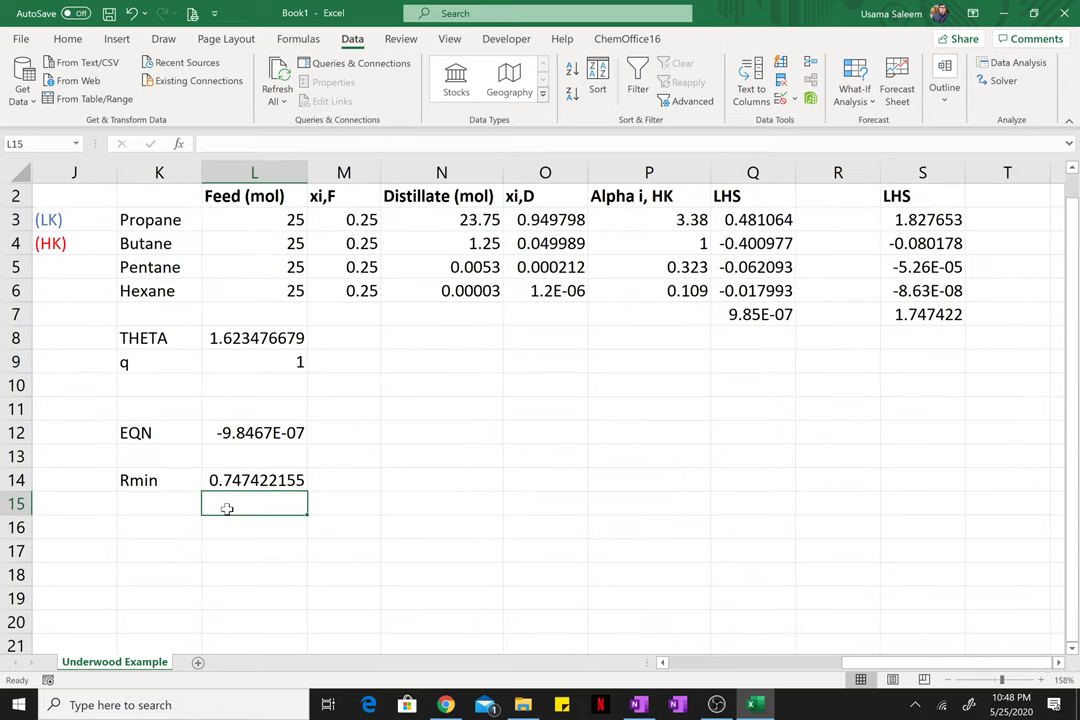
scroll(227, 509, "up", 1)
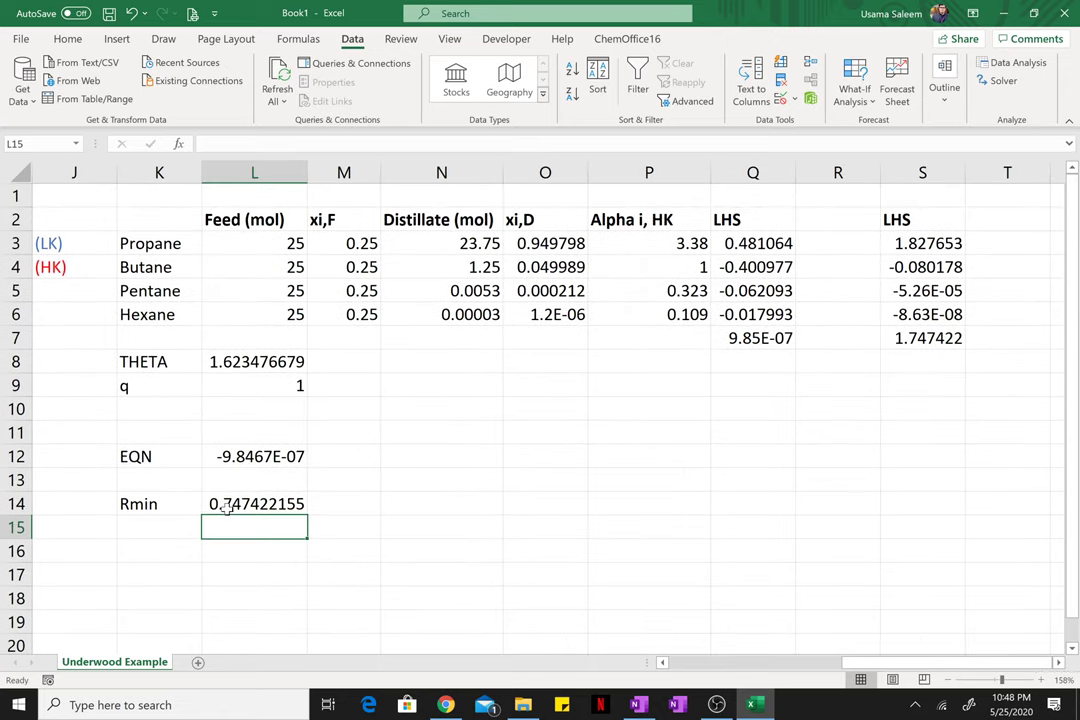